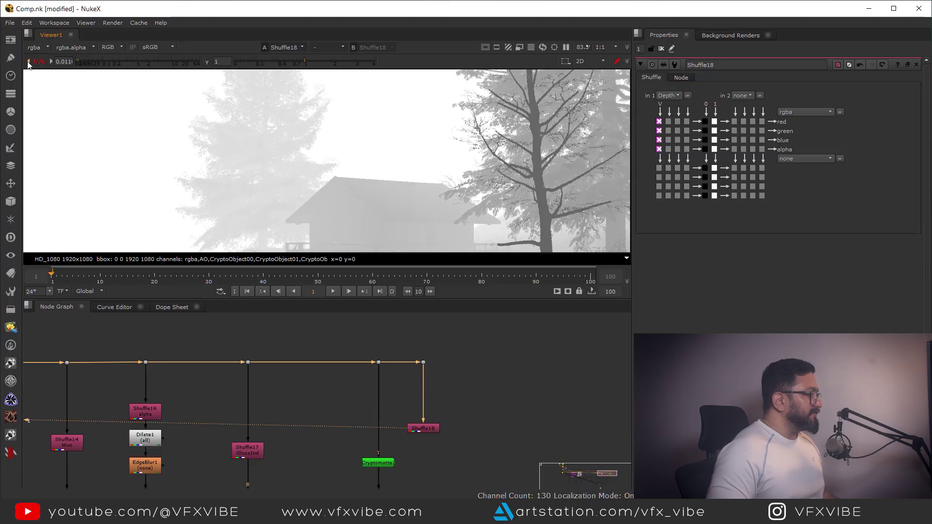
Lower the viewer gain to inspect the Depth pass from Shuffle18 across the lake and trees
{"action": "left_click", "coordinate": [28, 62]}
{"action": "left_click", "coordinate": [28, 61]}
{"action": "scroll", "coordinate": [407, 204], "scroll_direction": "up", "scroll_amount": 5}
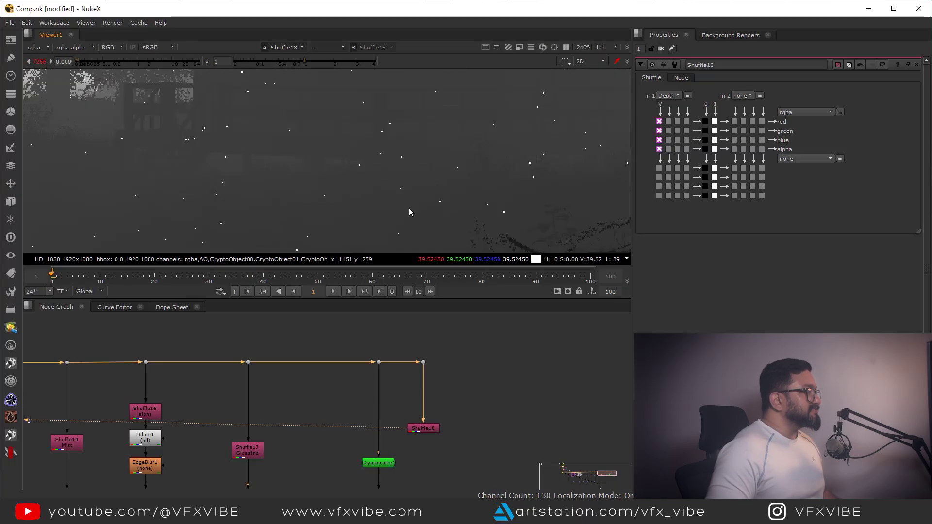
{"action": "middle_click_drag", "start_coordinate": [421, 179], "coordinate": [423, 159]}
{"action": "scroll", "coordinate": [389, 195], "scroll_direction": "down", "scroll_amount": 5}
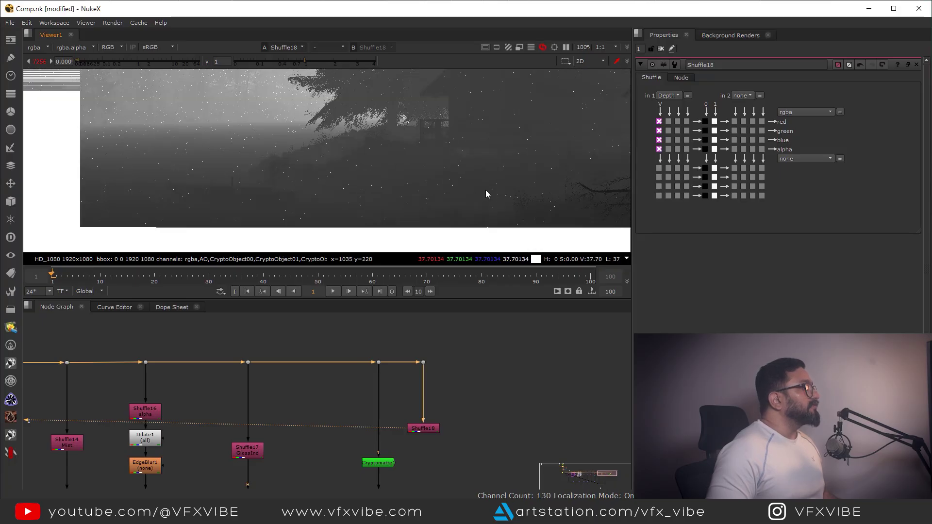
{"action": "middle_click_drag", "start_coordinate": [355, 206], "coordinate": [316, 163]}
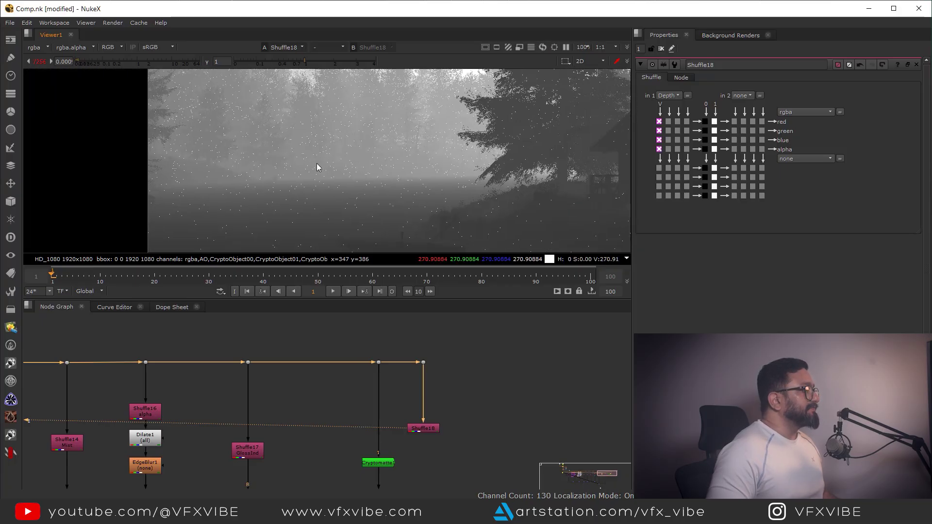
{"action": "scroll", "coordinate": [434, 423], "scroll_direction": "up", "scroll_amount": 3}
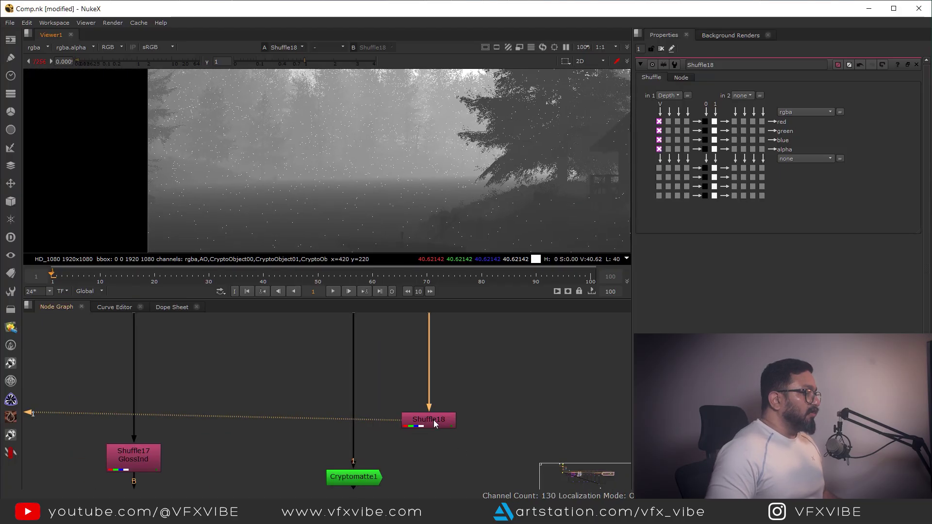
Reset the viewer gain, set Shuffle18's first input layer to Position and inspect that pass up close around the boat and shoreline
{"action": "left_click", "coordinate": [150, 64]}
{"action": "left_click", "coordinate": [669, 96]}
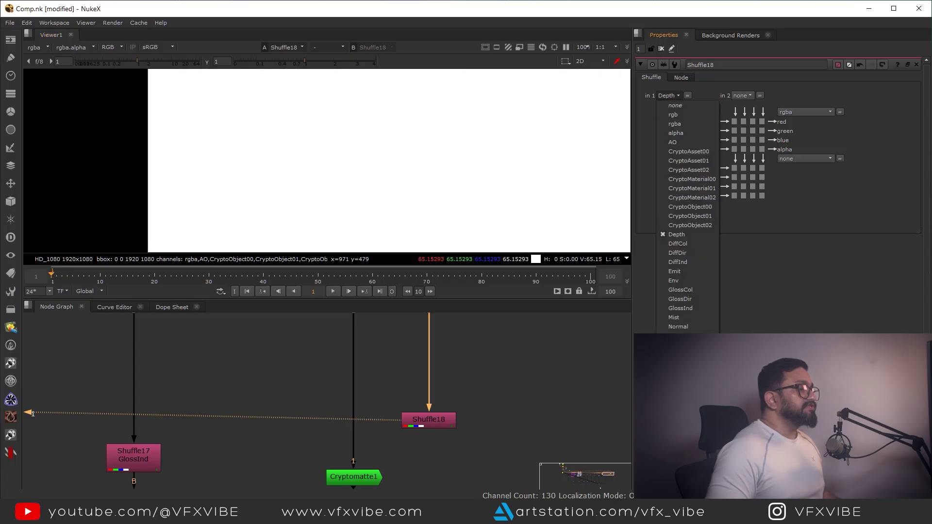
{"action": "left_click", "coordinate": [687, 335]}
{"action": "middle_click_drag", "start_coordinate": [602, 243], "coordinate": [438, 165]}
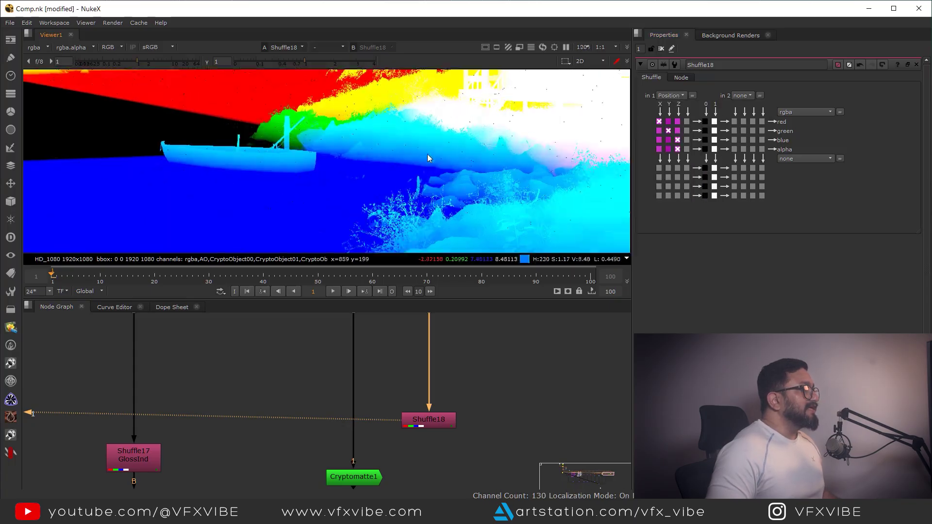
{"action": "scroll", "coordinate": [432, 159], "scroll_direction": "up", "scroll_amount": 8}
{"action": "left_click_drag", "start_coordinate": [368, 153], "coordinate": [359, 158]}
{"action": "left_click_drag", "start_coordinate": [387, 90], "coordinate": [266, 164]}
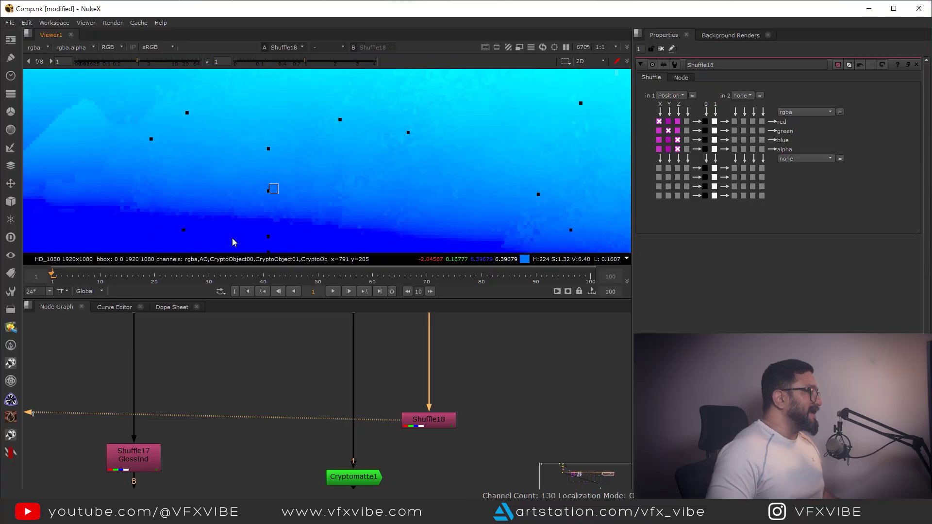
{"action": "key", "text": "f"}
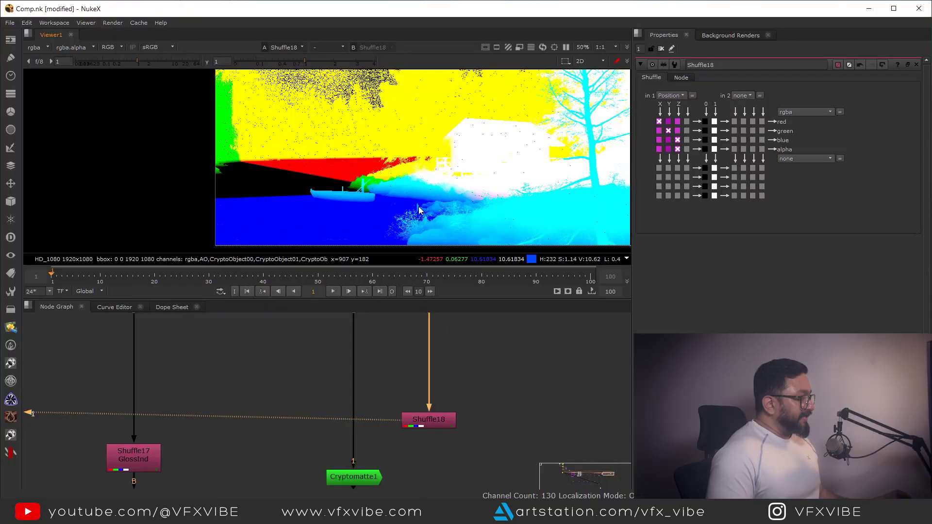
Display the Merge14 composite in the maximized viewer
{"action": "scroll", "coordinate": [427, 372], "scroll_direction": "down", "scroll_amount": 5}
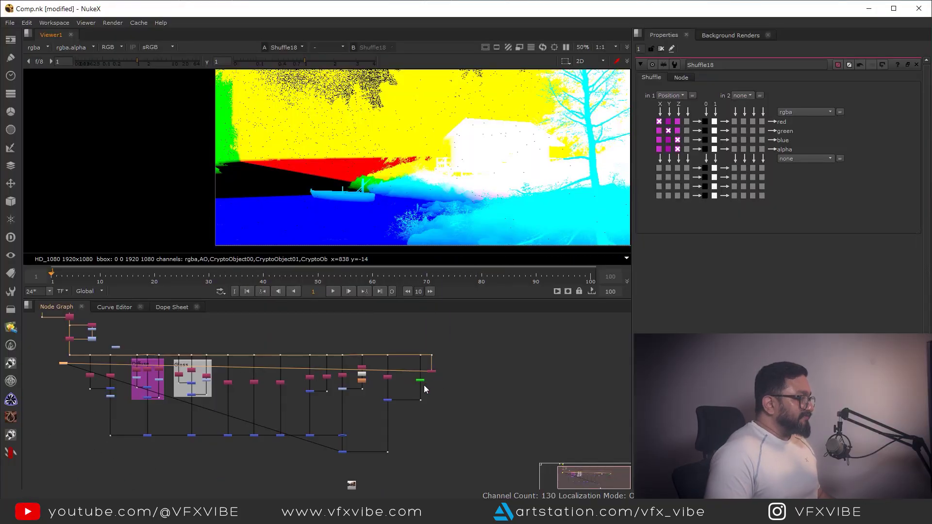
{"action": "middle_click_drag", "start_coordinate": [432, 237], "coordinate": [415, 237]}
{"action": "left_click", "coordinate": [369, 448]}
{"action": "key", "text": "1"}
{"action": "key", "text": "space"}
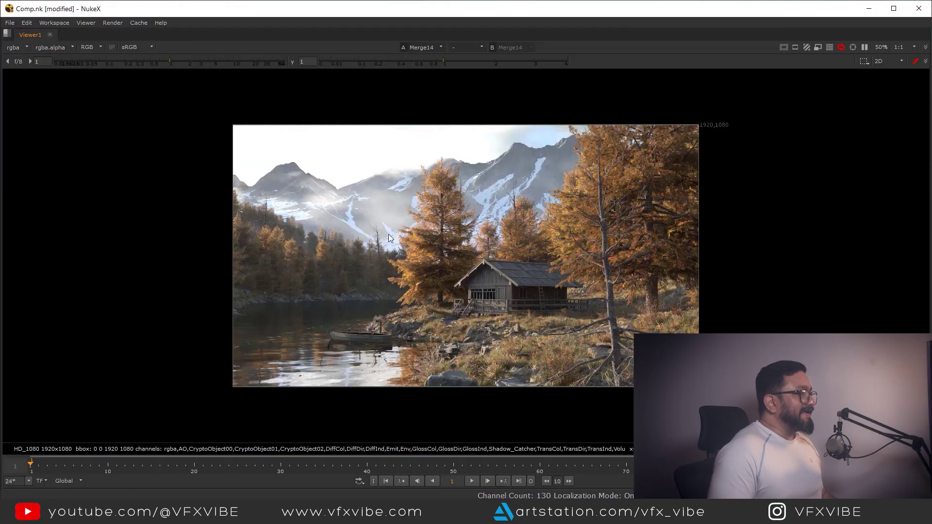
Examine the composite around the lake, boat, cabin, trees and mountains
{"action": "middle_click_drag", "start_coordinate": [419, 281], "coordinate": [370, 266]}
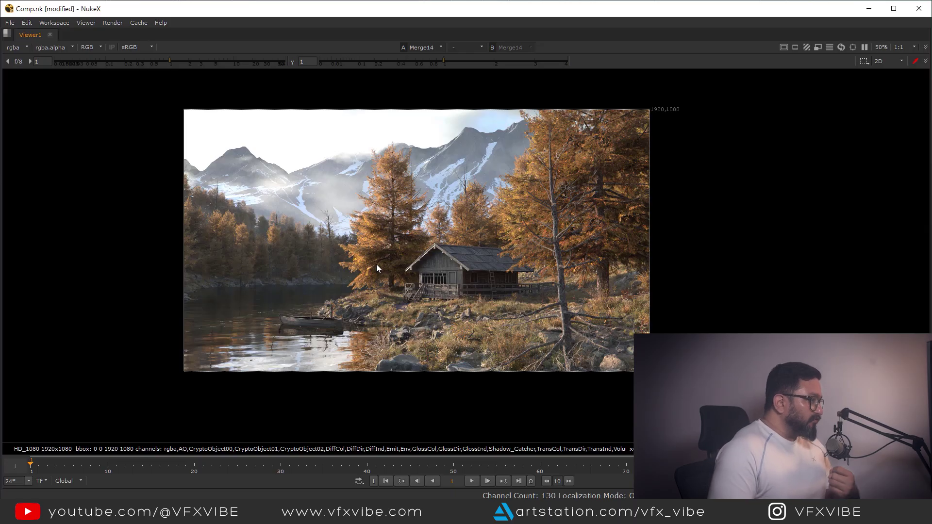
{"action": "scroll", "coordinate": [290, 295], "scroll_direction": "up", "scroll_amount": 2}
{"action": "middle_click_drag", "start_coordinate": [289, 296], "coordinate": [321, 296]}
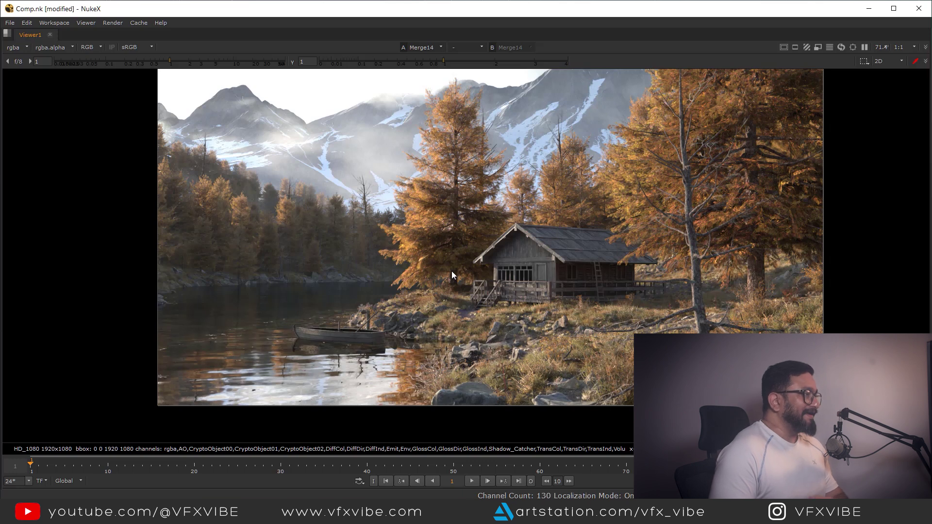
{"action": "middle_click_drag", "start_coordinate": [487, 294], "coordinate": [470, 274]}
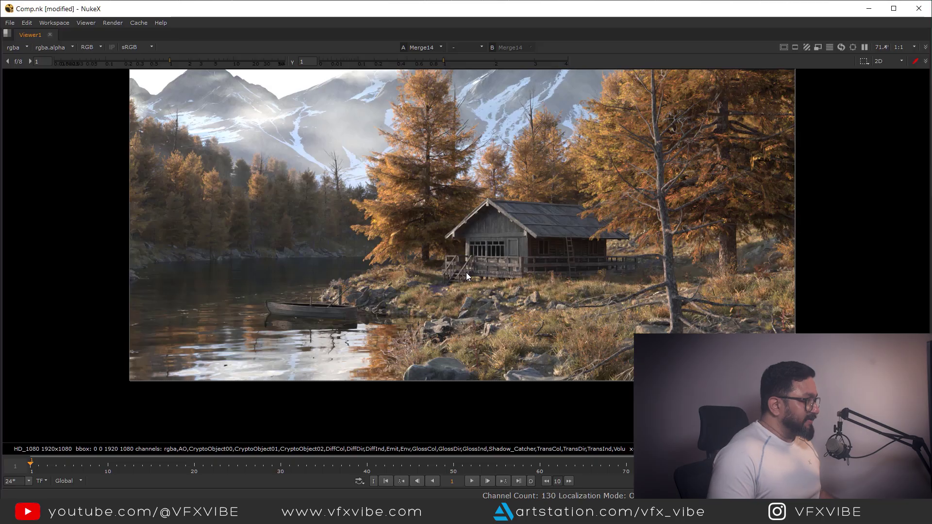
{"action": "scroll", "coordinate": [406, 252], "scroll_direction": "down", "scroll_amount": 2}
{"action": "middle_click_drag", "start_coordinate": [392, 283], "coordinate": [309, 299]}
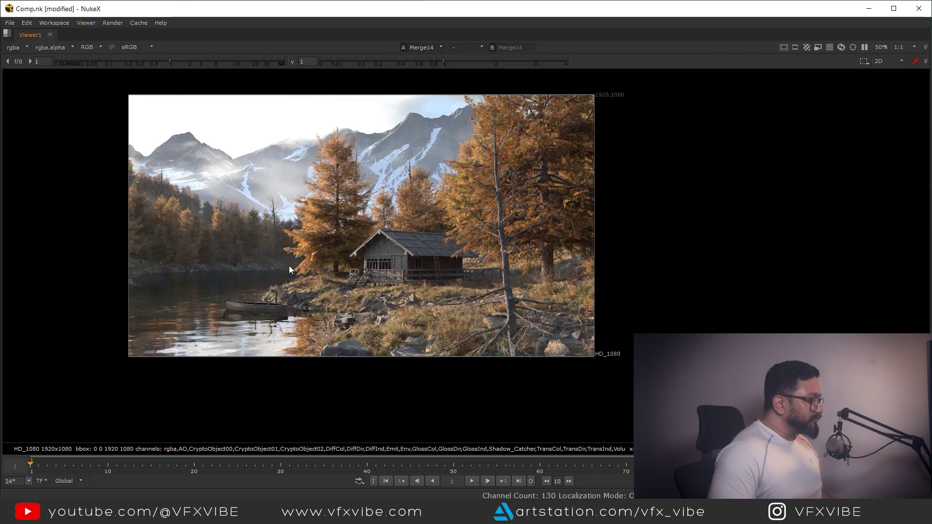
{"action": "middle_click_drag", "start_coordinate": [273, 280], "coordinate": [359, 262]}
{"action": "scroll", "coordinate": [267, 308], "scroll_direction": "up", "scroll_amount": 4}
{"action": "left_click_drag", "start_coordinate": [429, 196], "coordinate": [54, 316]}
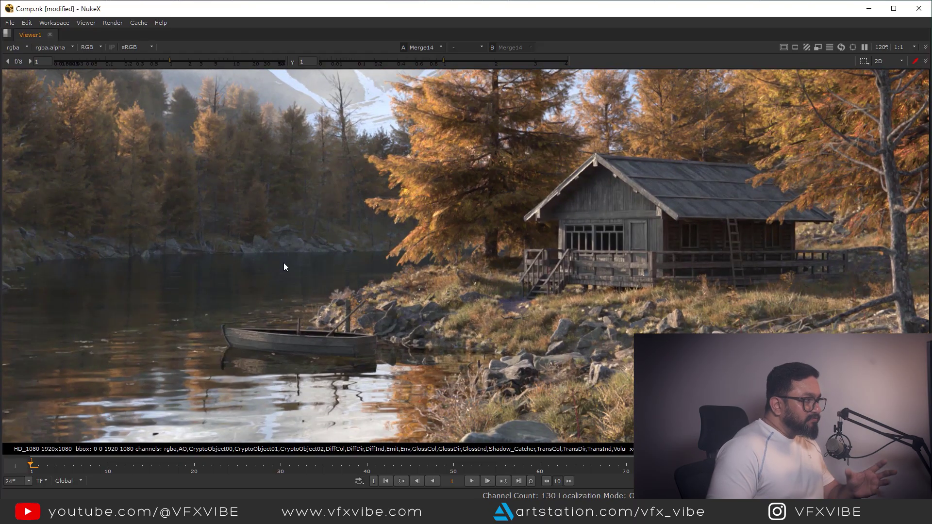
{"action": "left_click_drag", "start_coordinate": [399, 200], "coordinate": [65, 324]}
{"action": "scroll", "coordinate": [377, 338], "scroll_direction": "down", "scroll_amount": 6}
{"action": "scroll", "coordinate": [433, 307], "scroll_direction": "up", "scroll_amount": 2}
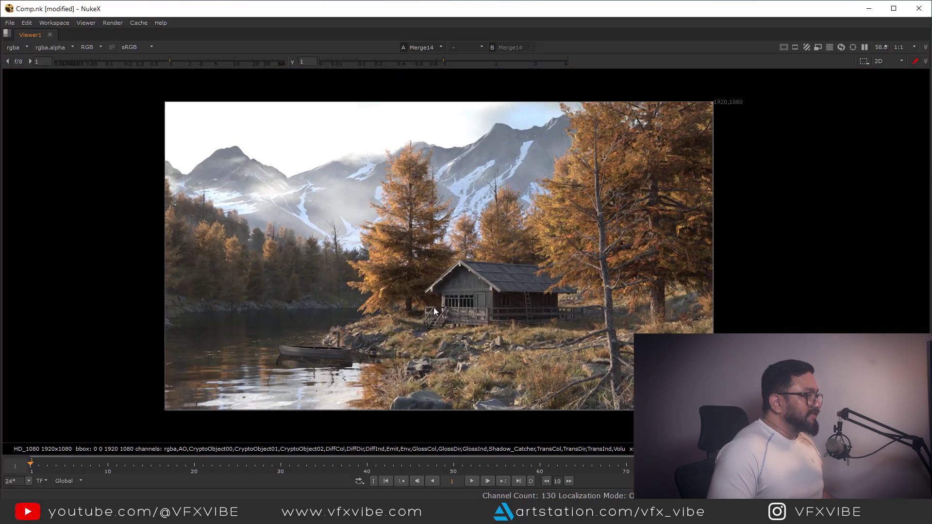
Preview the fog clips 1.mp4, 2.mp4 and 3.mov one after another in the viewer
{"action": "key", "text": "space"}
{"action": "key", "text": "f"}
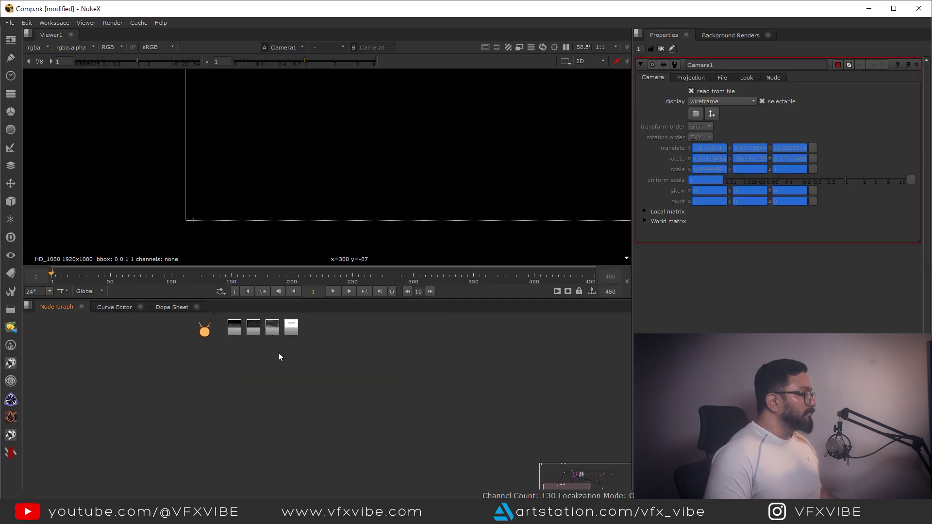
{"action": "scroll", "coordinate": [278, 353], "scroll_direction": "up", "scroll_amount": 5}
{"action": "left_click", "coordinate": [283, 388]}
{"action": "key", "text": "1"}
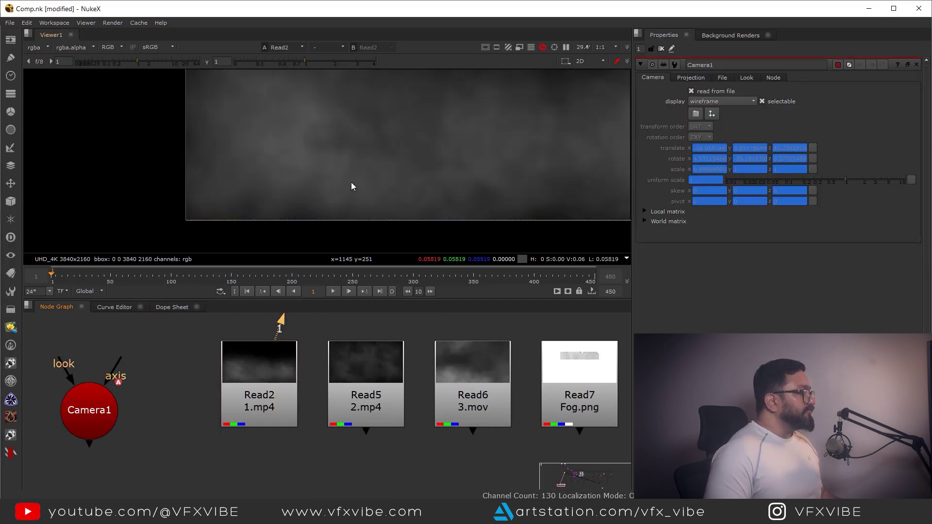
{"action": "key", "text": "f"}
{"action": "left_click", "coordinate": [374, 382]}
{"action": "key", "text": "1"}
{"action": "left_click", "coordinate": [468, 381]}
{"action": "key", "text": "1"}
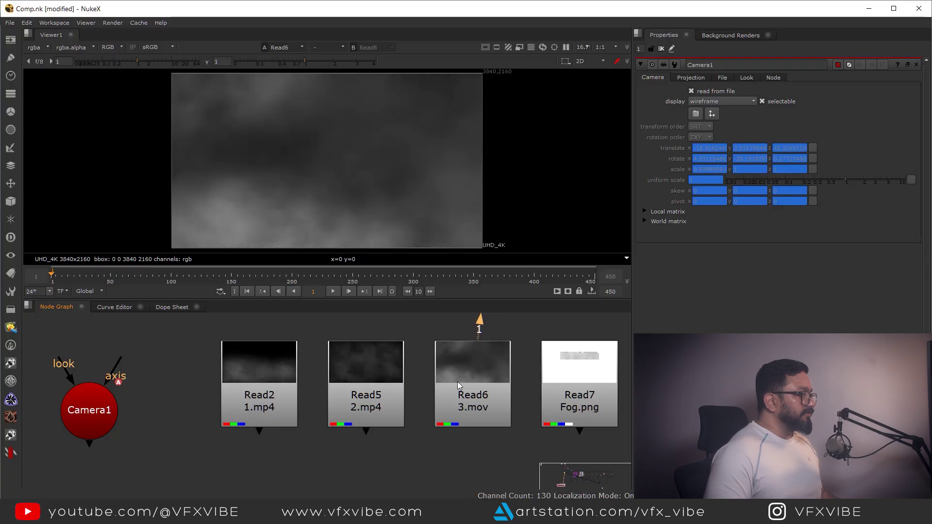
View the Fog.png read node, attach a Premult node beneath it and display the premultiplied image
{"action": "middle_click_drag", "start_coordinate": [457, 382], "coordinate": [386, 373]}
{"action": "scroll", "coordinate": [429, 403], "scroll_direction": "down", "scroll_amount": 3}
{"action": "left_click", "coordinate": [479, 386]}
{"action": "key", "text": "1"}
{"action": "left_click", "coordinate": [492, 413]}
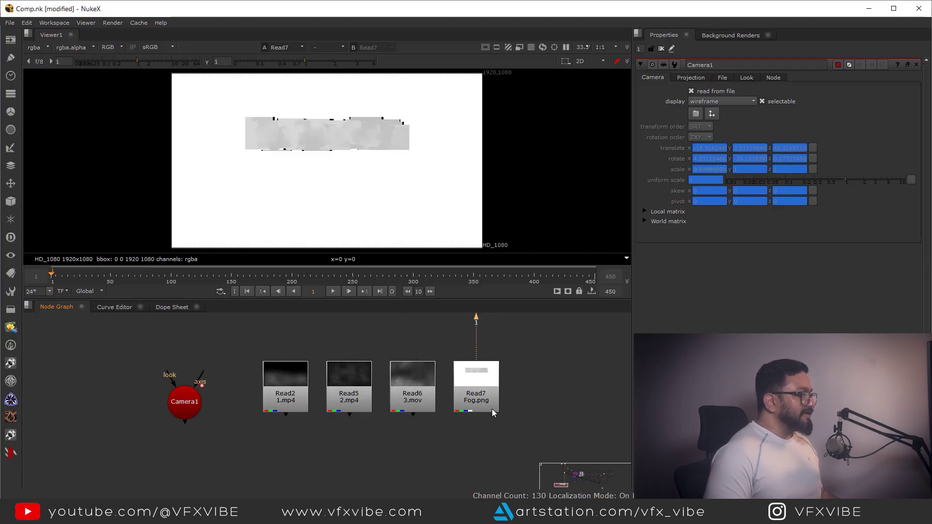
{"action": "key", "text": "Tab"}
{"action": "type", "text": "pre"}
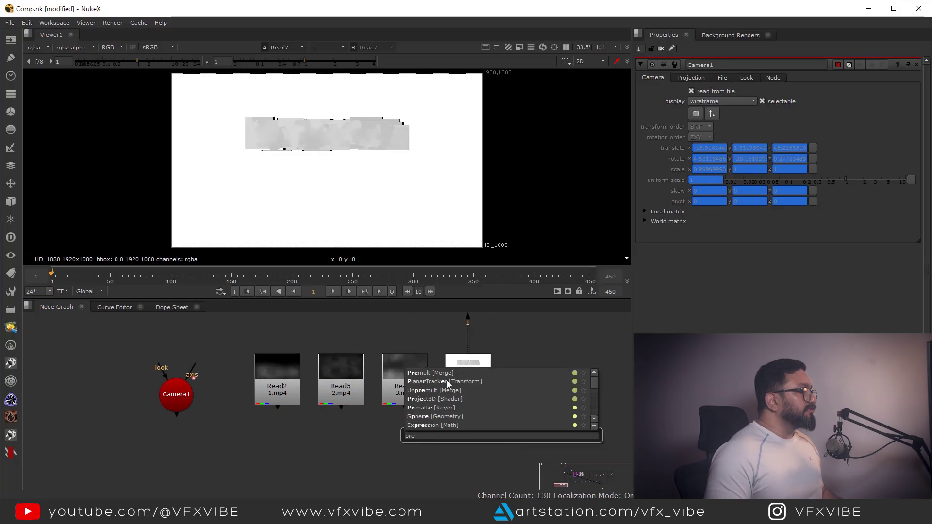
{"action": "key", "text": "Return"}
{"action": "left_click_drag", "start_coordinate": [488, 410], "coordinate": [473, 391]}
{"action": "left_click_drag", "start_coordinate": [503, 435], "coordinate": [468, 433]}
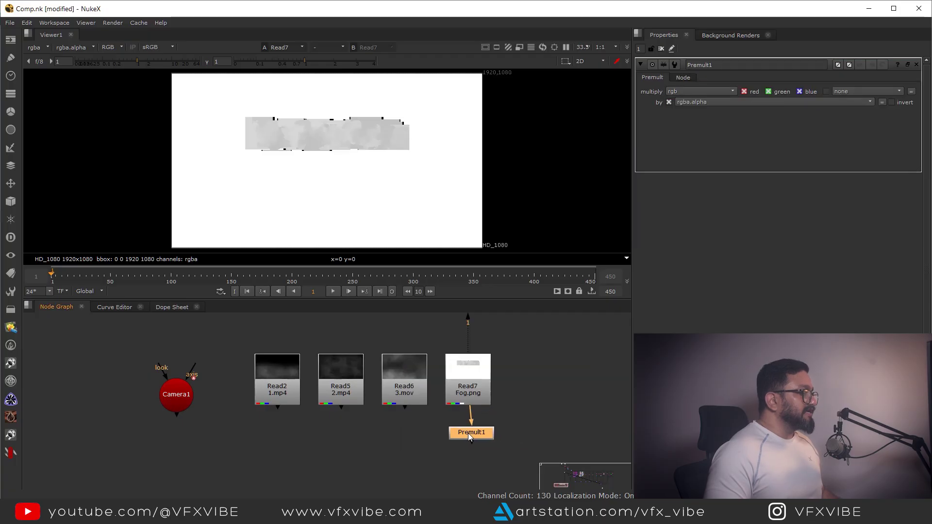
{"action": "key", "text": "1"}
Display Camera1 in the 3D viewer
{"action": "left_click_drag", "start_coordinate": [284, 156], "coordinate": [162, 199]}
{"action": "middle_click_drag", "start_coordinate": [254, 439], "coordinate": [346, 423]}
{"action": "left_click", "coordinate": [269, 386]}
{"action": "key", "text": "1"}
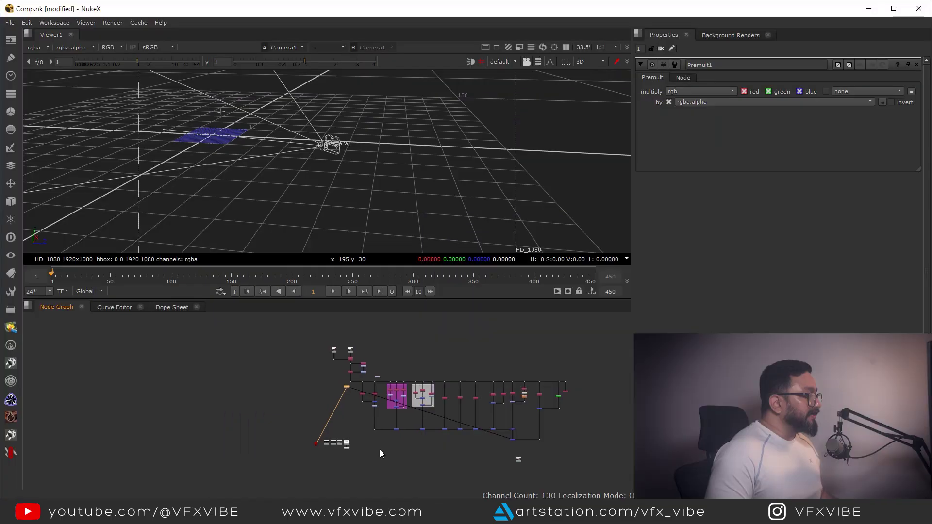
Display the Read4 cabin render at the head of the node tree
{"action": "scroll", "coordinate": [346, 386], "scroll_direction": "up", "scroll_amount": 5}
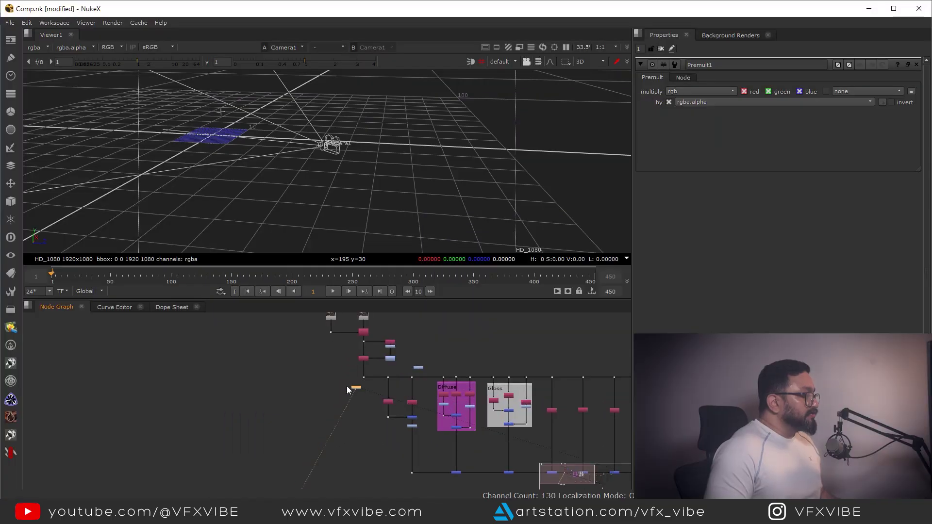
{"action": "middle_click_drag", "start_coordinate": [385, 408], "coordinate": [354, 441]}
{"action": "left_click", "coordinate": [302, 330]}
{"action": "key", "text": "1"}
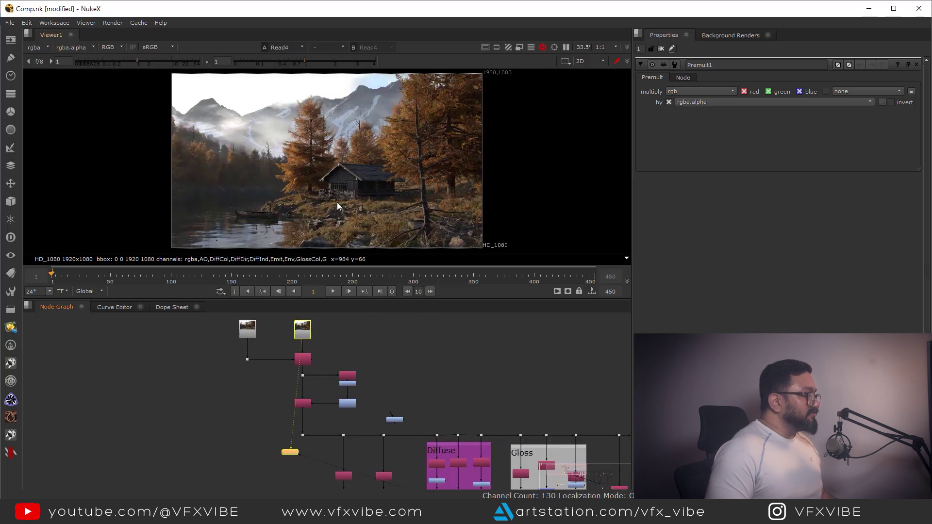
{"action": "middle_click_drag", "start_coordinate": [339, 197], "coordinate": [364, 182]}
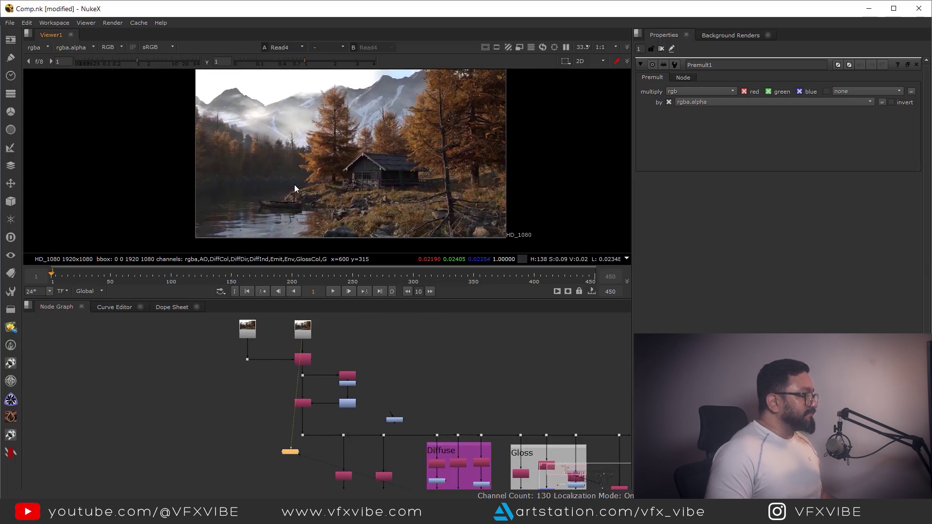
Clear space beside the render tree and create a PositionToPoints node there
{"action": "scroll", "coordinate": [340, 446], "scroll_direction": "down", "scroll_amount": 3}
{"action": "middle_click_drag", "start_coordinate": [340, 445], "coordinate": [357, 374]}
{"action": "left_click_drag", "start_coordinate": [354, 363], "coordinate": [323, 366]}
{"action": "mouse_move", "coordinate": [355, 417]}
{"action": "middle_mouse_down"}
{"action": "mouse_move", "coordinate": [368, 383]}
{"action": "mouse_move", "coordinate": [369, 412]}
{"action": "mouse_move", "coordinate": [356, 409]}
{"action": "middle_mouse_up"}
{"action": "left_click", "coordinate": [393, 366]}
{"action": "scroll", "coordinate": [393, 367], "scroll_direction": "up", "scroll_amount": 3}
{"action": "key", "text": "Tab"}
{"action": "type", "text": "pos"}
{"action": "left_click", "coordinate": [268, 417]}
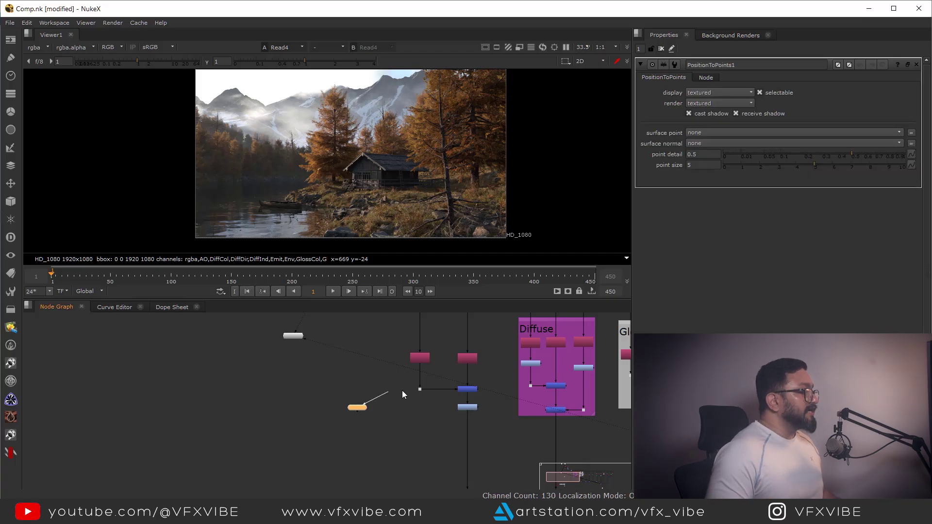
Connect PositionToPoints to the multi-pass render stream, place it near the fog clips and view it in 3D
{"action": "left_click_drag", "start_coordinate": [367, 442], "coordinate": [397, 488]}
{"action": "middle_click_drag", "start_coordinate": [398, 488], "coordinate": [398, 397]}
{"action": "scroll", "coordinate": [405, 404], "scroll_direction": "up", "scroll_amount": 2}
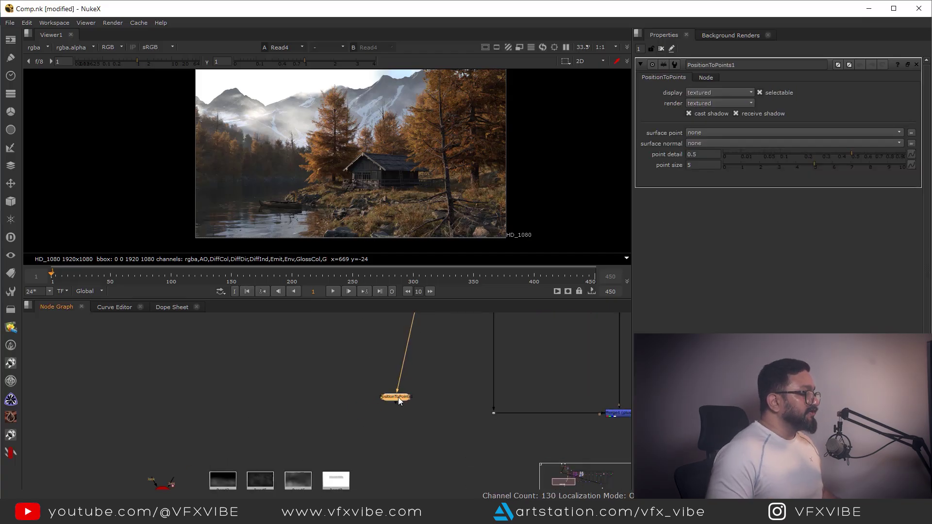
{"action": "left_click_drag", "start_coordinate": [398, 397], "coordinate": [404, 435]}
{"action": "key", "text": "1"}
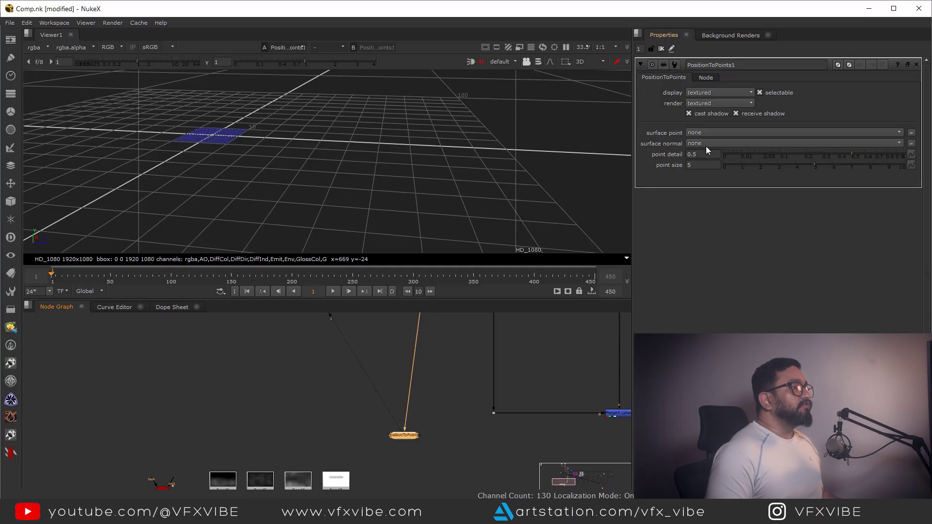
Set the PositionToPoints surface point to Position and surface normal to Normal, and orbit around the point cloud
{"action": "left_click_drag", "start_coordinate": [709, 135], "coordinate": [721, 173]}
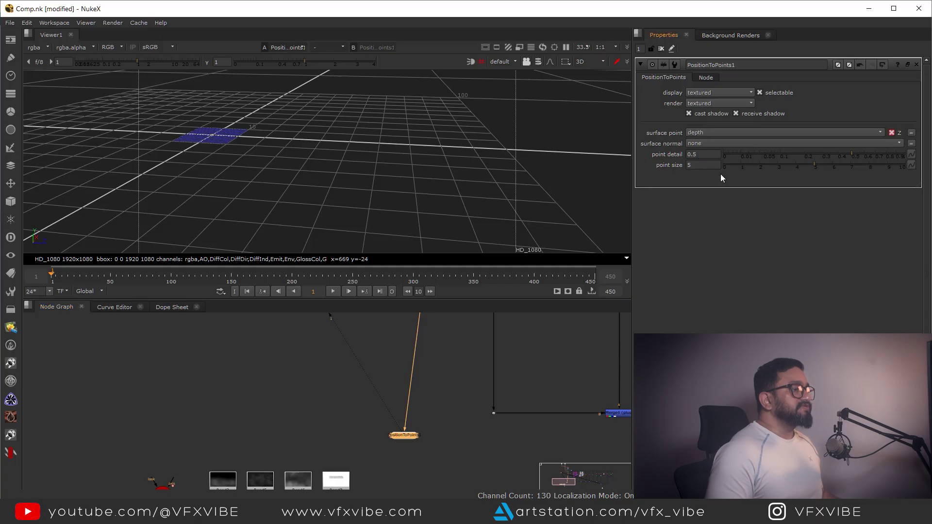
{"action": "left_click", "coordinate": [704, 136]}
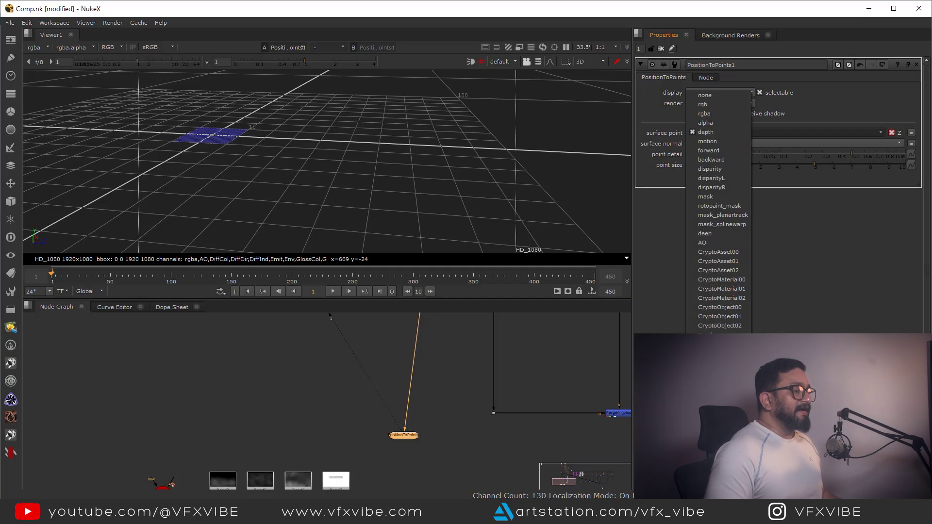
{"action": "left_click", "coordinate": [709, 335]}
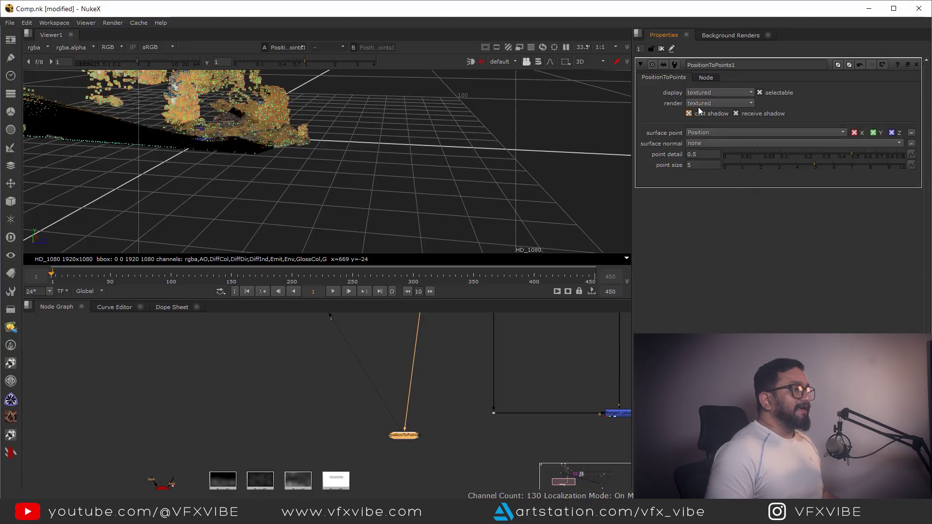
{"action": "left_click", "coordinate": [699, 144]}
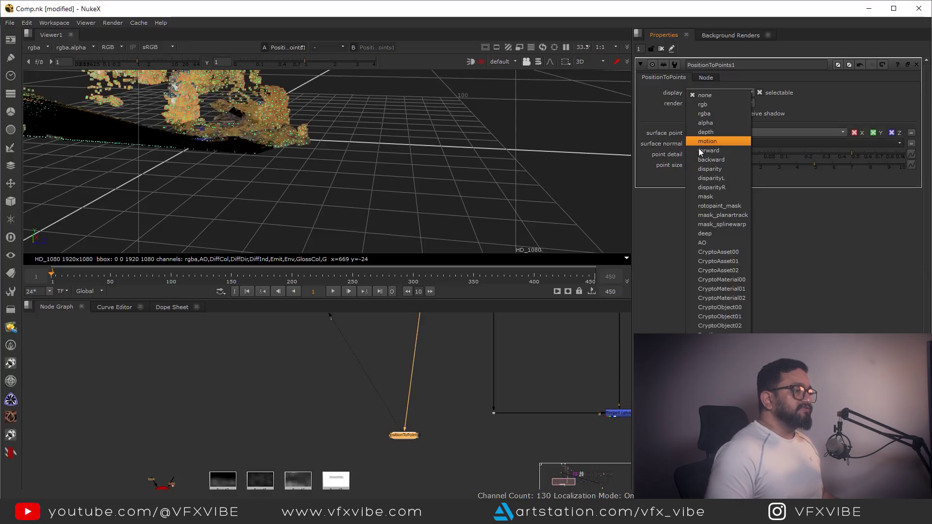
{"action": "left_click", "coordinate": [708, 427]}
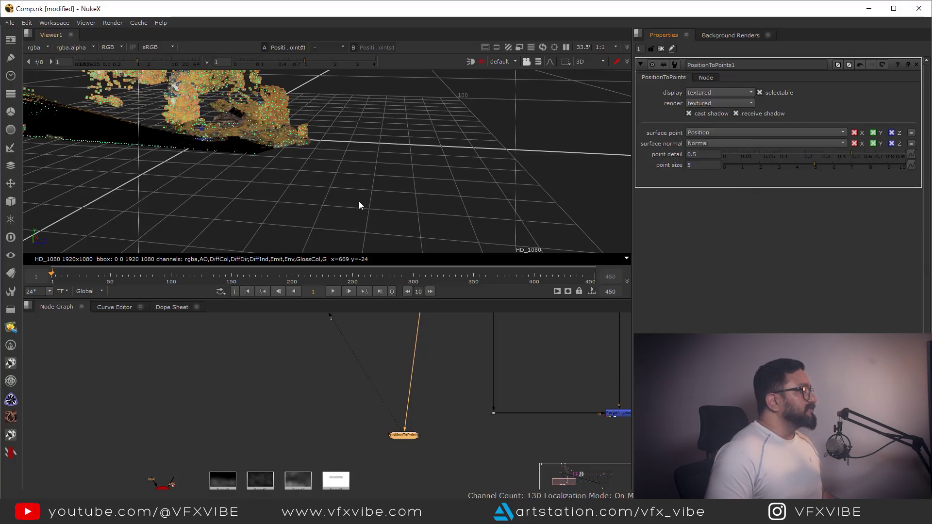
{"action": "middle_click_drag", "start_coordinate": [325, 165], "coordinate": [136, 152]}
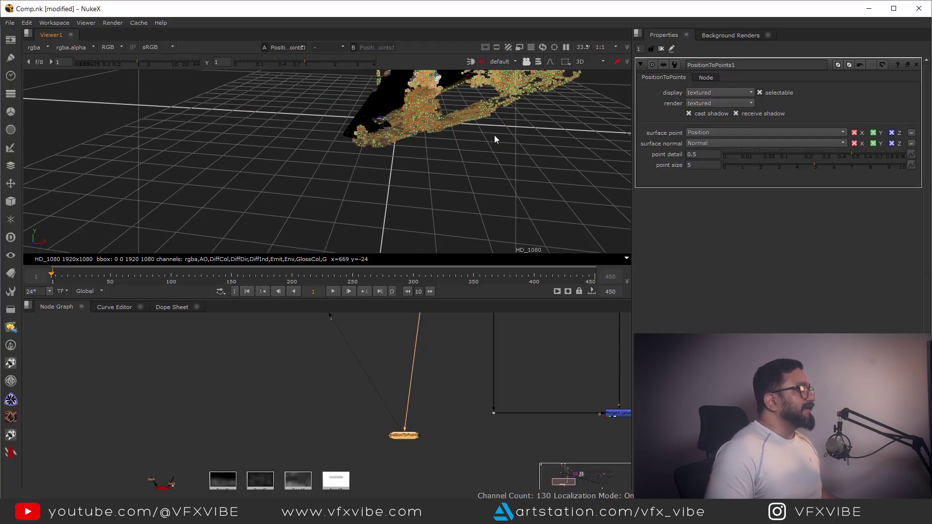
Display Camera1 in the 3D viewer and examine where it sits relative to the point cloud
{"action": "scroll", "coordinate": [427, 327], "scroll_direction": "down", "scroll_amount": 5}
{"action": "scroll", "coordinate": [346, 386], "scroll_direction": "up", "scroll_amount": 4}
{"action": "left_click", "coordinate": [286, 406]}
{"action": "key", "text": "1"}
{"action": "key", "text": "f"}
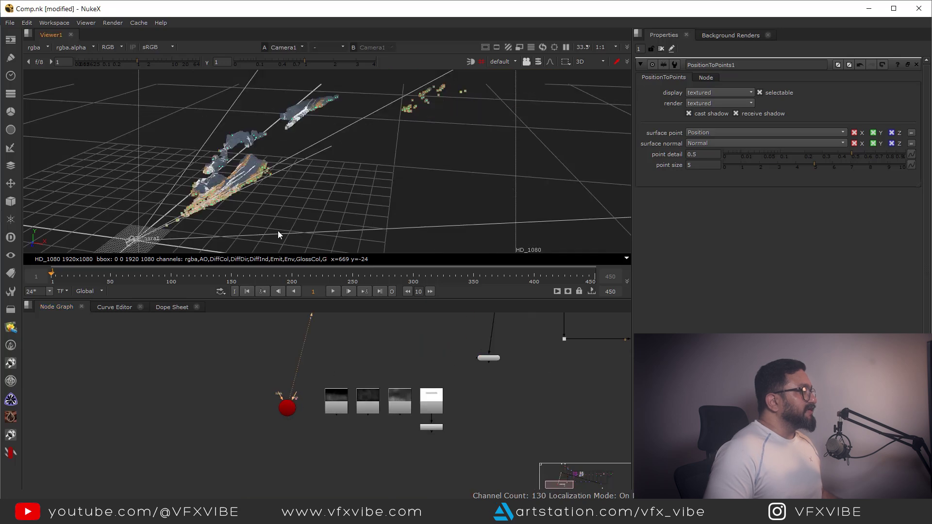
{"action": "mouse_move", "coordinate": [450, 153]}
{"action": "middle_mouse_down"}
{"action": "mouse_move", "coordinate": [507, 103]}
{"action": "mouse_move", "coordinate": [354, 237]}
{"action": "mouse_move", "coordinate": [392, 226]}
{"action": "mouse_move", "coordinate": [450, 148]}
{"action": "middle_mouse_up"}
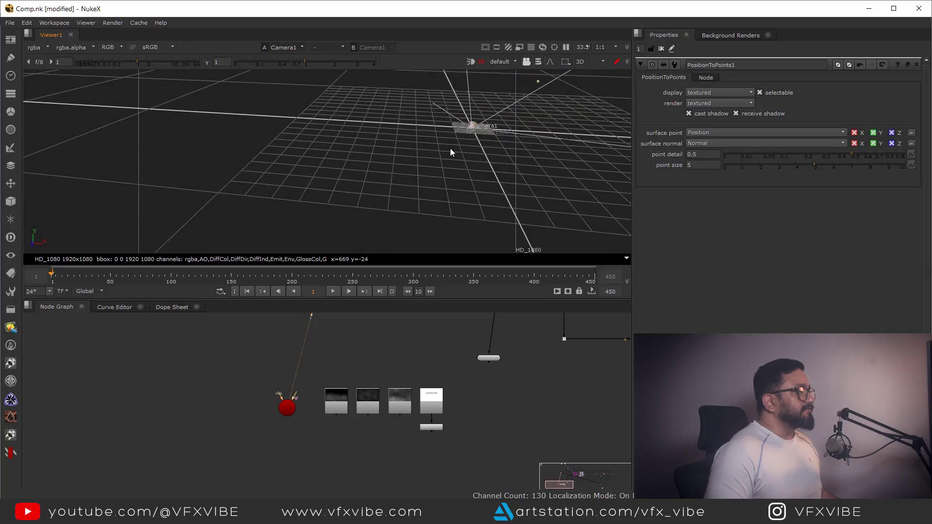
{"action": "middle_click_drag", "start_coordinate": [442, 421], "coordinate": [441, 427]}
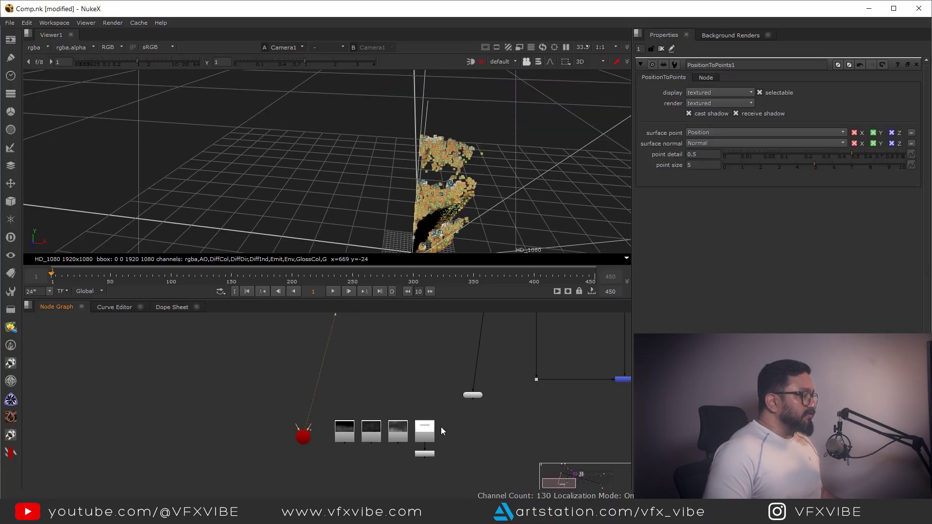
{"action": "scroll", "coordinate": [388, 432], "scroll_direction": "up", "scroll_amount": 1}
{"action": "scroll", "coordinate": [369, 422], "scroll_direction": "down", "scroll_amount": 1}
Move the other fog clips away from Camera1, separate the Read2 fog clip from them and display it
{"action": "left_click_drag", "start_coordinate": [367, 396], "coordinate": [446, 465]}
{"action": "left_click_drag", "start_coordinate": [369, 419], "coordinate": [202, 401], "text": "shift"}
{"action": "left_click_drag", "start_coordinate": [347, 425], "coordinate": [353, 450]}
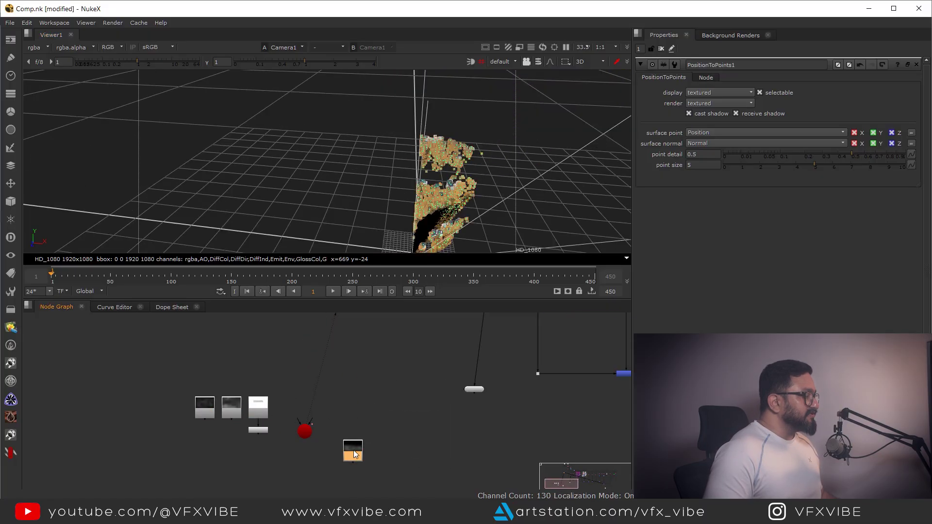
{"action": "key", "text": "1"}
{"action": "middle_click_drag", "start_coordinate": [353, 450], "coordinate": [375, 386]}
{"action": "scroll", "coordinate": [436, 445], "scroll_direction": "up", "scroll_amount": 3}
{"action": "mouse_move", "coordinate": [436, 446]}
{"action": "middle_mouse_down"}
{"action": "mouse_move", "coordinate": [411, 416]}
{"action": "mouse_move", "coordinate": [425, 431]}
{"action": "middle_mouse_up"}
Create a Scene node, connect Camera1 to it and space the two nodes apart
{"action": "left_click", "coordinate": [425, 422]}
{"action": "key", "text": "Tab"}
{"action": "type", "text": "sce"}
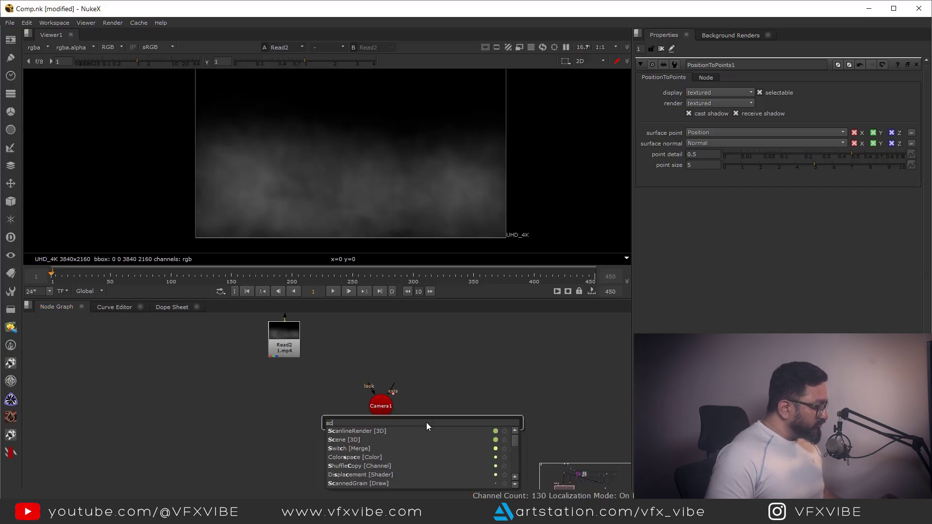
{"action": "left_click", "coordinate": [359, 439]}
{"action": "left_click_drag", "start_coordinate": [372, 437], "coordinate": [257, 454]}
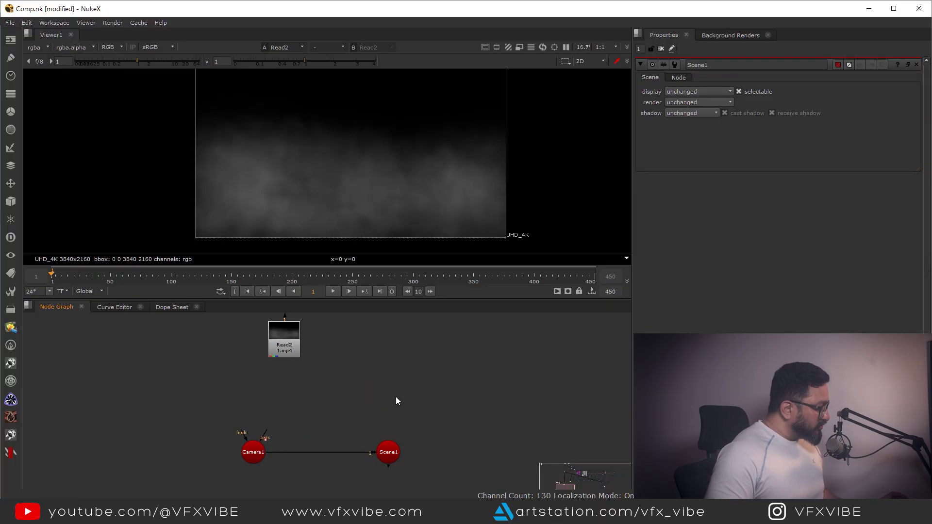
Create a Card node above Scene1 and connect it to the scene
{"action": "key", "text": "Tab"}
{"action": "type", "text": "card"}
{"action": "key", "text": "Return"}
{"action": "left_click_drag", "start_coordinate": [394, 404], "coordinate": [393, 455]}
Place PositionToPoints1 between Camera1 and Card1 and connect it to Scene1
{"action": "middle_click_drag", "start_coordinate": [324, 387], "coordinate": [313, 407]}
{"action": "scroll", "coordinate": [323, 413], "scroll_direction": "down", "scroll_amount": 2}
{"action": "scroll", "coordinate": [353, 371], "scroll_direction": "down", "scroll_amount": 3}
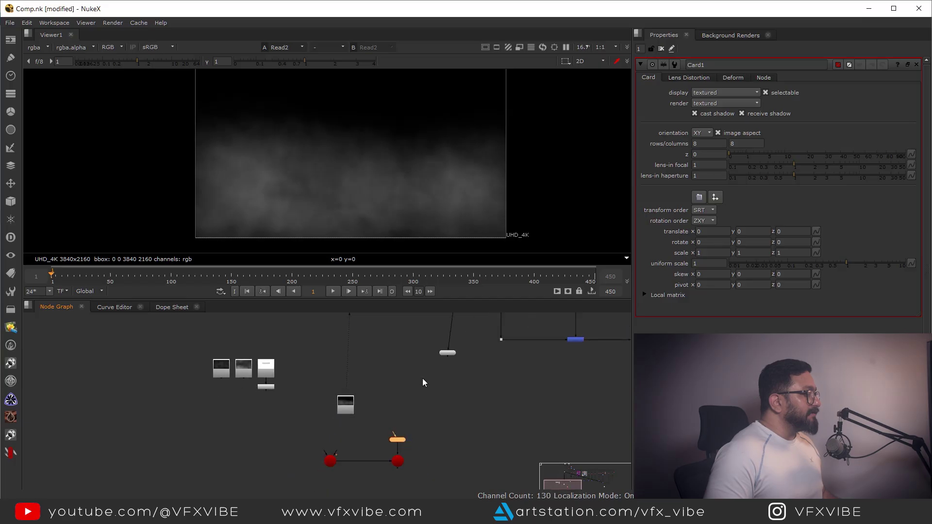
{"action": "scroll", "coordinate": [373, 412], "scroll_direction": "up", "scroll_amount": 6}
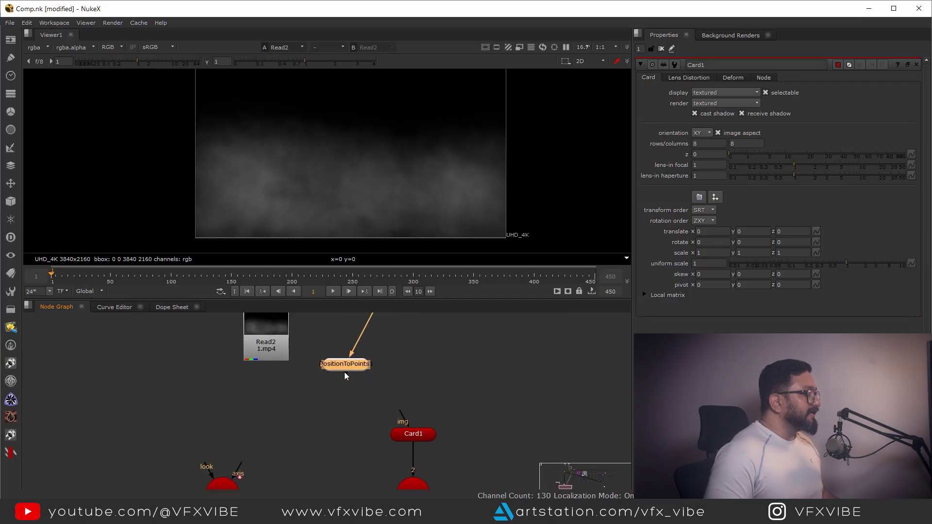
{"action": "left_click_drag", "start_coordinate": [348, 352], "coordinate": [287, 411]}
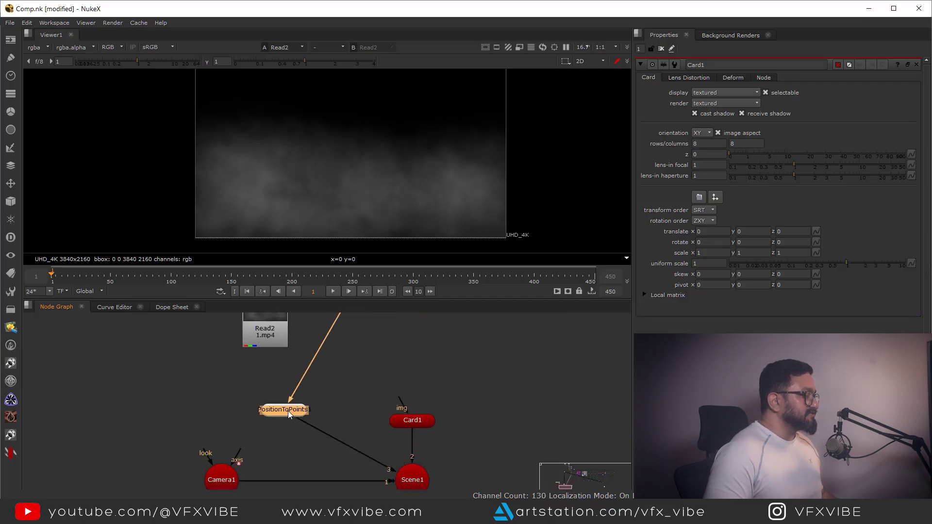
Create a ScanlineRender below Scene1, connect its obj/scn input to Scene1 and its cam input to Camera1 through a corner dot, and display it
{"action": "middle_click_drag", "start_coordinate": [346, 424], "coordinate": [342, 379]}
{"action": "middle_click_drag", "start_coordinate": [377, 484], "coordinate": [365, 435]}
{"action": "left_click", "coordinate": [374, 449]}
{"action": "key", "text": "Tab"}
{"action": "type", "text": "sca"}
{"action": "left_click", "coordinate": [311, 387]}
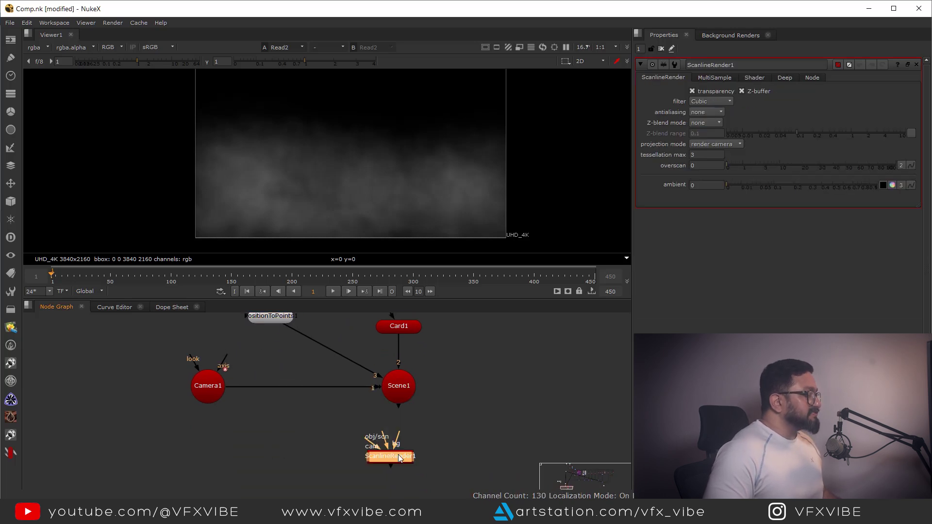
{"action": "left_click_drag", "start_coordinate": [400, 465], "coordinate": [208, 394]}
{"action": "left_click_drag", "start_coordinate": [304, 428], "coordinate": [209, 467], "text": "ctrl"}
{"action": "left_click", "coordinate": [407, 470]}
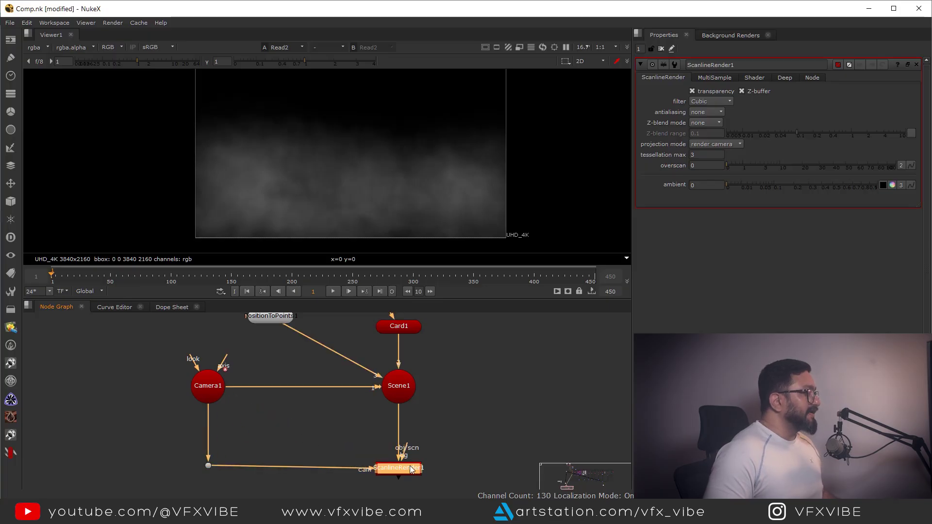
{"action": "key", "text": "1"}
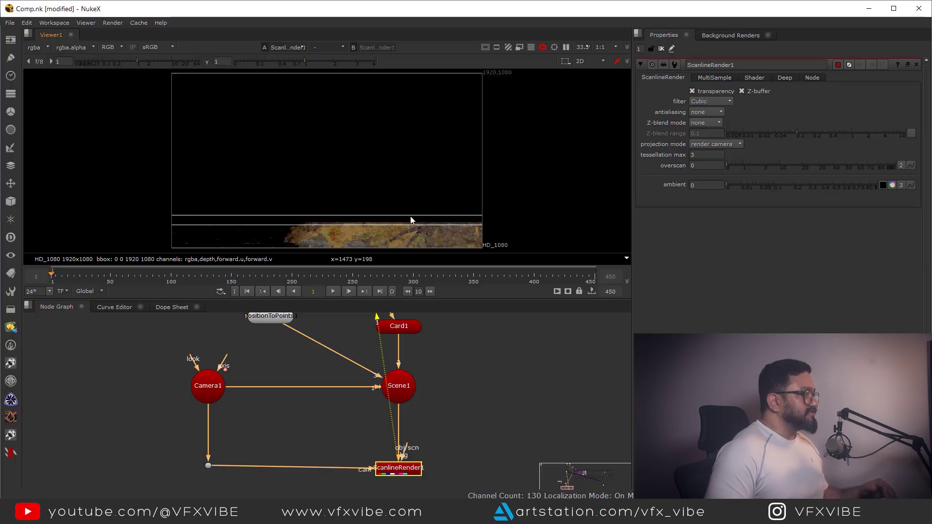
Place the Read2 fog clip above Card1, display it and connect it to the card's img input
{"action": "left_click", "coordinate": [419, 408]}
{"action": "middle_click_drag", "start_coordinate": [348, 395], "coordinate": [407, 403]}
{"action": "scroll", "coordinate": [407, 398], "scroll_direction": "down", "scroll_amount": 3}
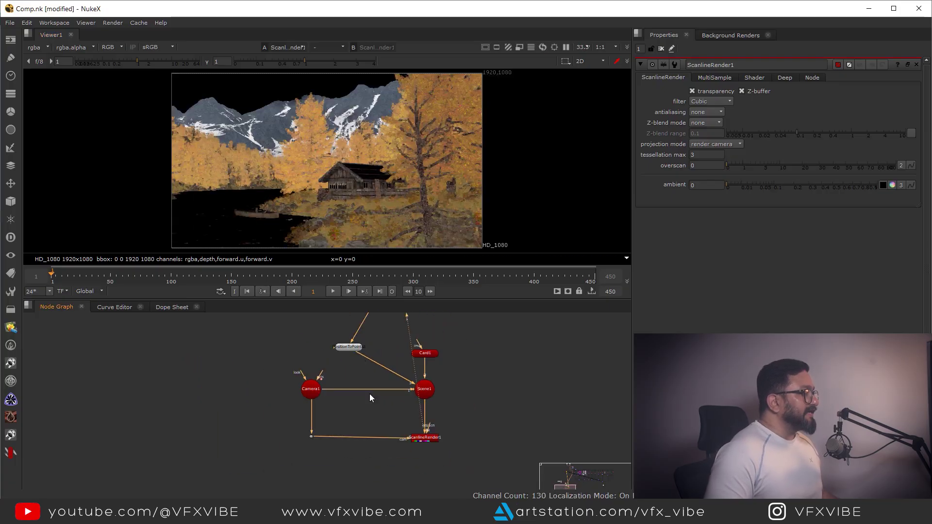
{"action": "scroll", "coordinate": [362, 398], "scroll_direction": "up", "scroll_amount": 2}
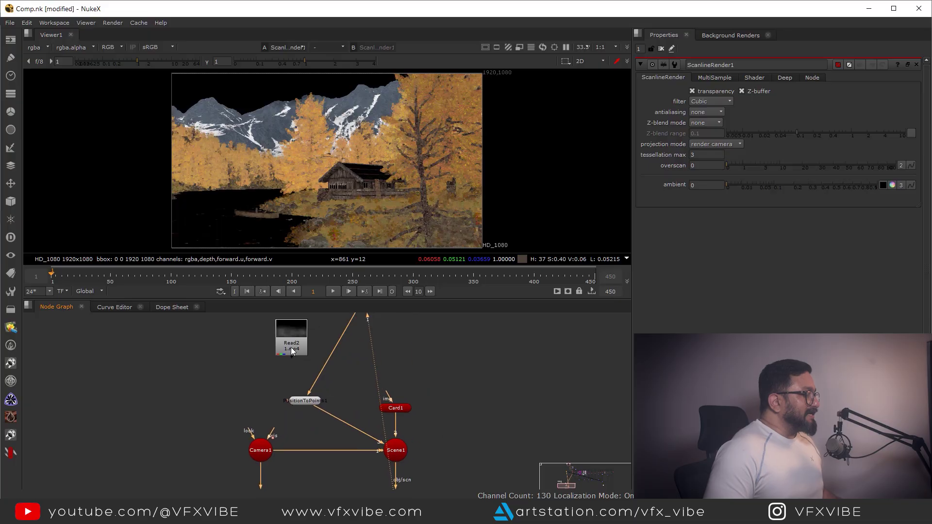
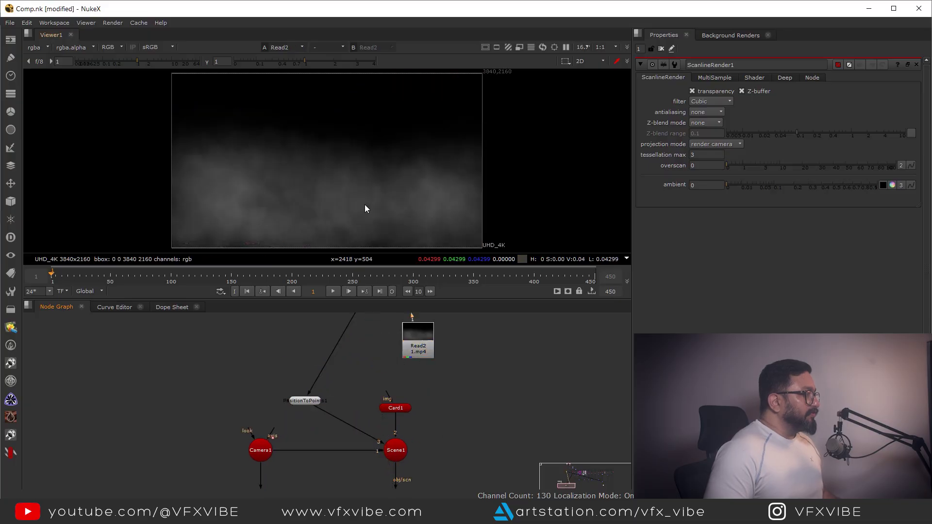
{"action": "middle_click_drag", "start_coordinate": [422, 346], "coordinate": [419, 366]}
{"action": "left_click_drag", "start_coordinate": [390, 415], "coordinate": [424, 361]}
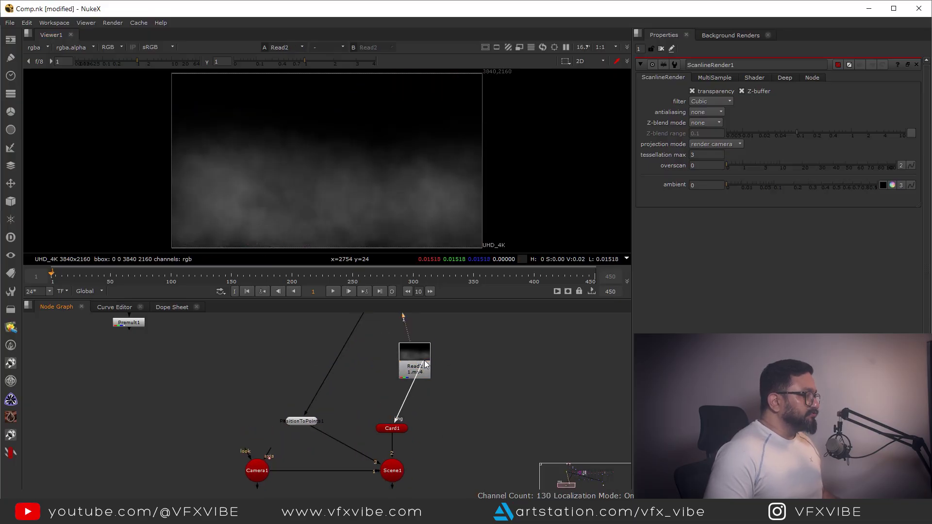
View Scene1 in 3D, open Card1's properties and examine the card's size and position within the point cloud
{"action": "left_click", "coordinate": [393, 469]}
{"action": "key", "text": "1"}
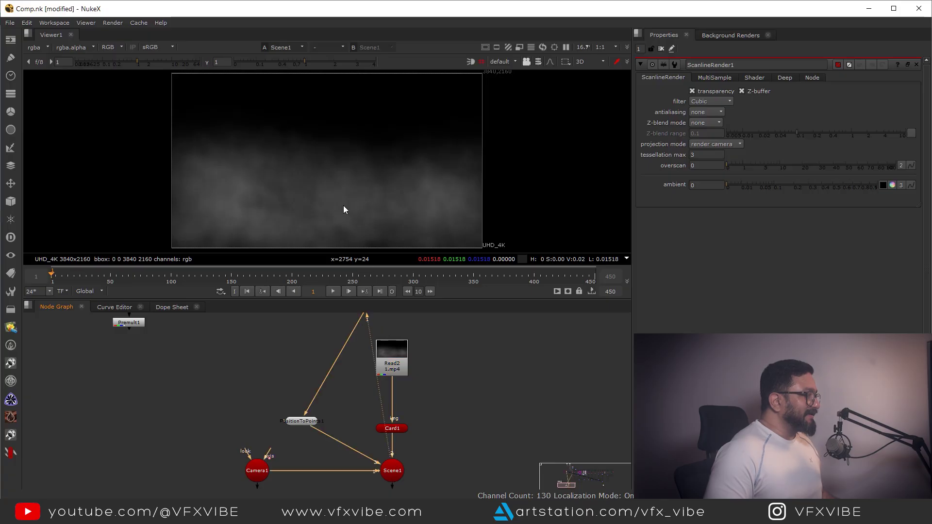
{"action": "left_click", "coordinate": [399, 360]}
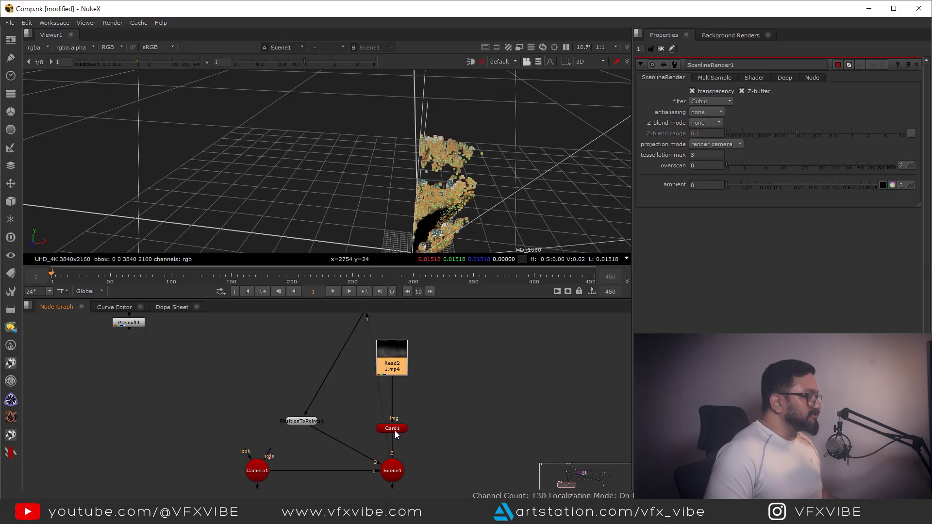
{"action": "double_click", "coordinate": [395, 428]}
{"action": "scroll", "coordinate": [483, 188], "scroll_direction": "up", "scroll_amount": 5}
{"action": "scroll", "coordinate": [351, 180], "scroll_direction": "down", "scroll_amount": 6}
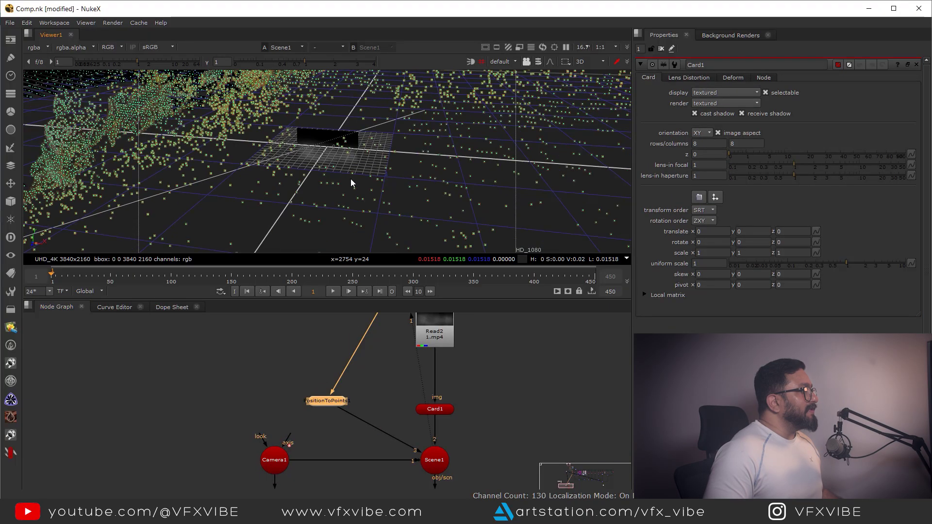
{"action": "scroll", "coordinate": [351, 184], "scroll_direction": "up", "scroll_amount": 5}
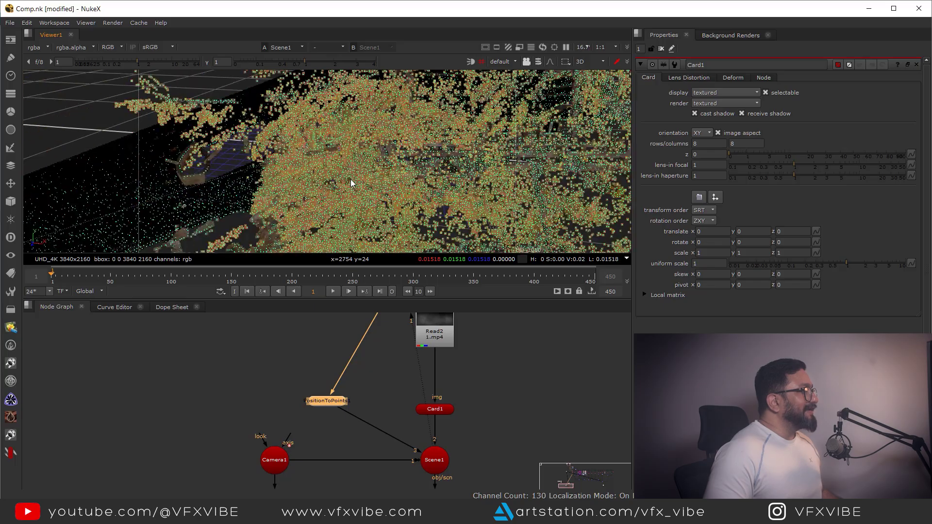
{"action": "left_click_drag", "start_coordinate": [281, 215], "coordinate": [369, 222], "text": "ctrl"}
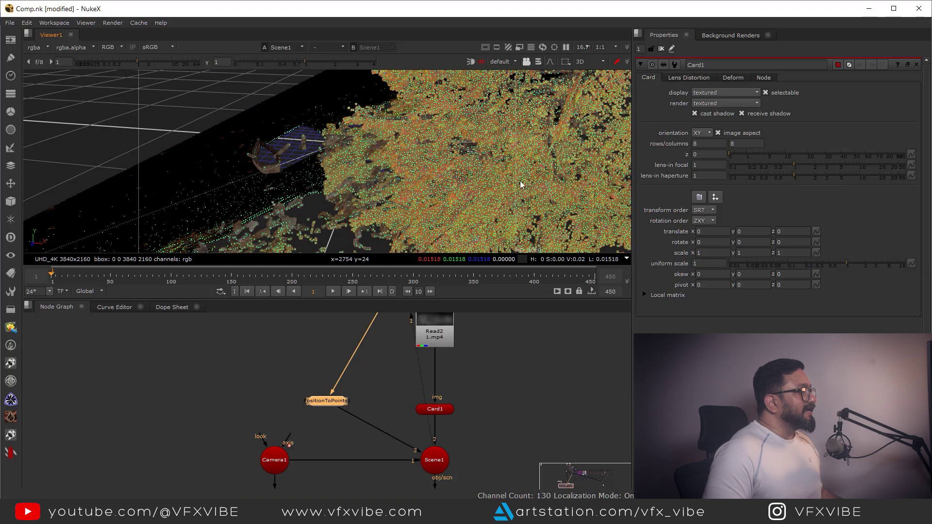
{"action": "middle_click_drag", "start_coordinate": [525, 165], "coordinate": [330, 156]}
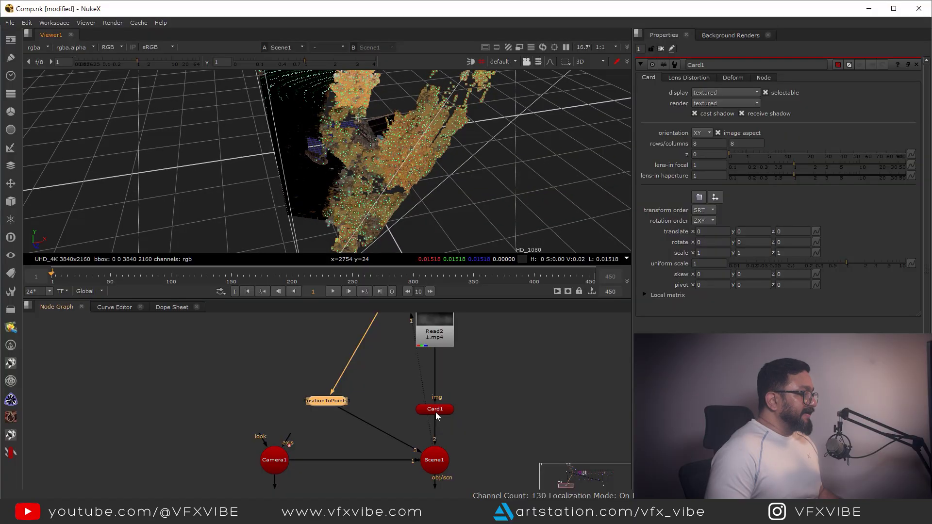
Set Card1's uniform scale to 21
{"action": "left_click", "coordinate": [435, 409]}
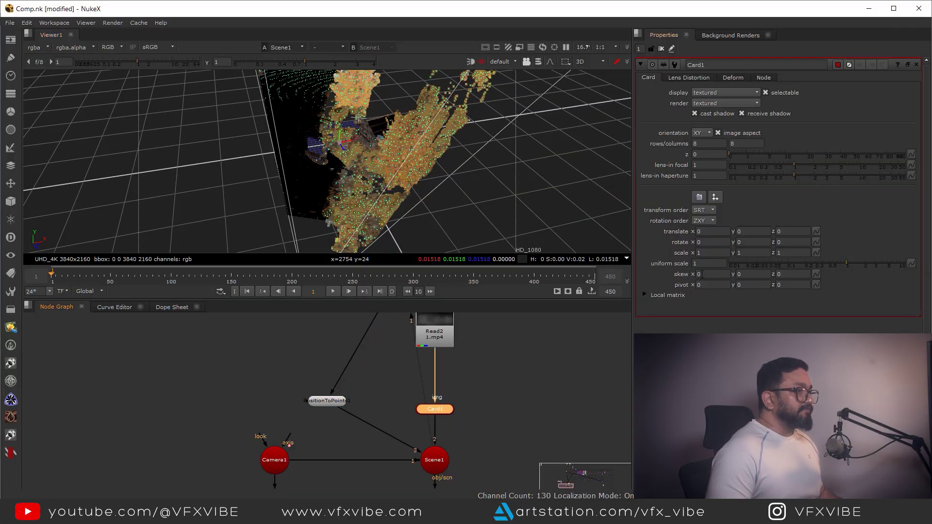
{"action": "left_click_drag", "start_coordinate": [864, 264], "coordinate": [906, 264]}
{"action": "scroll", "coordinate": [697, 263], "scroll_direction": "up", "scroll_amount": 11}
{"action": "middle_click_drag", "start_coordinate": [445, 393], "coordinate": [447, 417]}
{"action": "left_click_drag", "start_coordinate": [438, 432], "coordinate": [438, 430]}
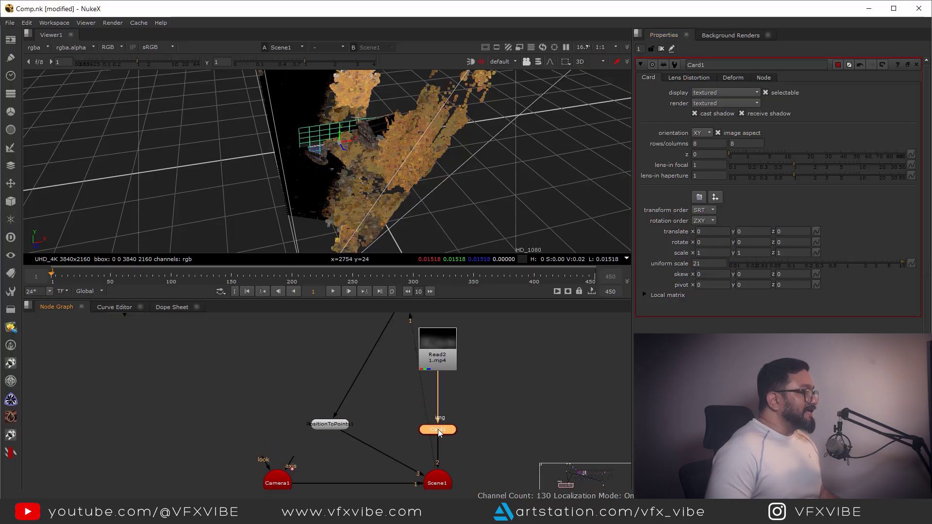
Display Card1 on its own and insert a luminance Keyer between Read2 and Card1
{"action": "key", "text": "1"}
{"action": "left_click_drag", "start_coordinate": [346, 184], "coordinate": [354, 131], "text": "ctrl"}
{"action": "left_click_drag", "start_coordinate": [451, 362], "coordinate": [449, 351]}
{"action": "left_click", "coordinate": [490, 351]}
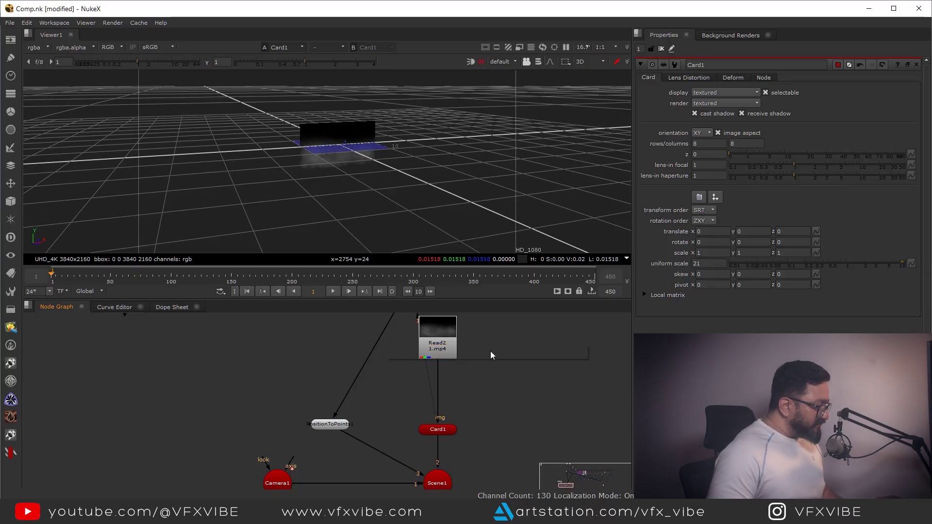
{"action": "key", "text": "Tab"}
{"action": "type", "text": "key"}
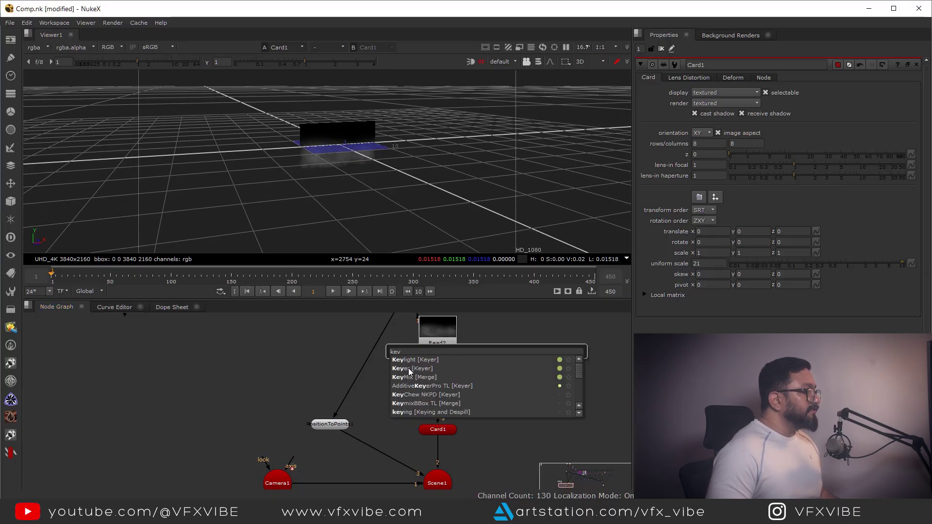
{"action": "left_click", "coordinate": [410, 370]}
{"action": "left_click_drag", "start_coordinate": [487, 357], "coordinate": [443, 387]}
Display Scene1 again and move Card1 over the lake behind the cabin, to about X -6.5, Y 8.8, Z -22.1
{"action": "left_click_drag", "start_coordinate": [350, 181], "coordinate": [340, 265], "text": "ctrl"}
{"action": "left_click", "coordinate": [441, 482]}
{"action": "key", "text": "1"}
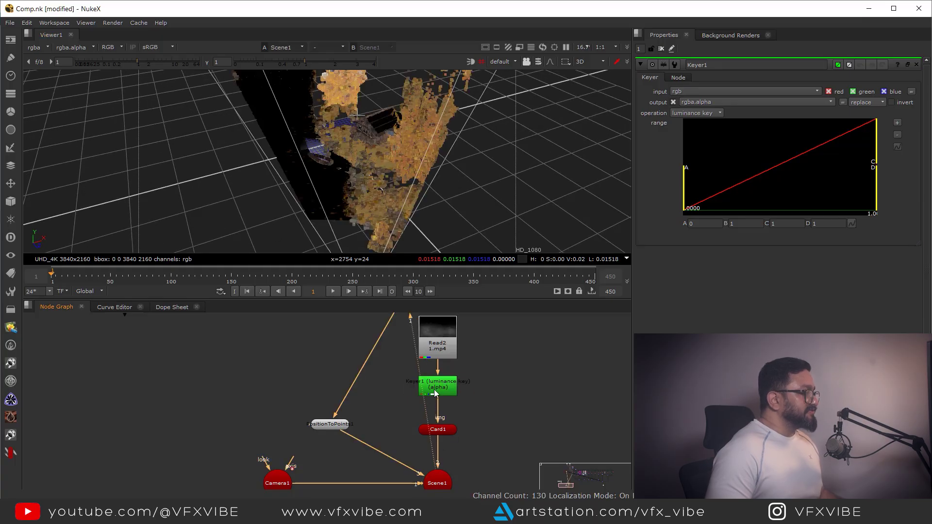
{"action": "double_click", "coordinate": [444, 430]}
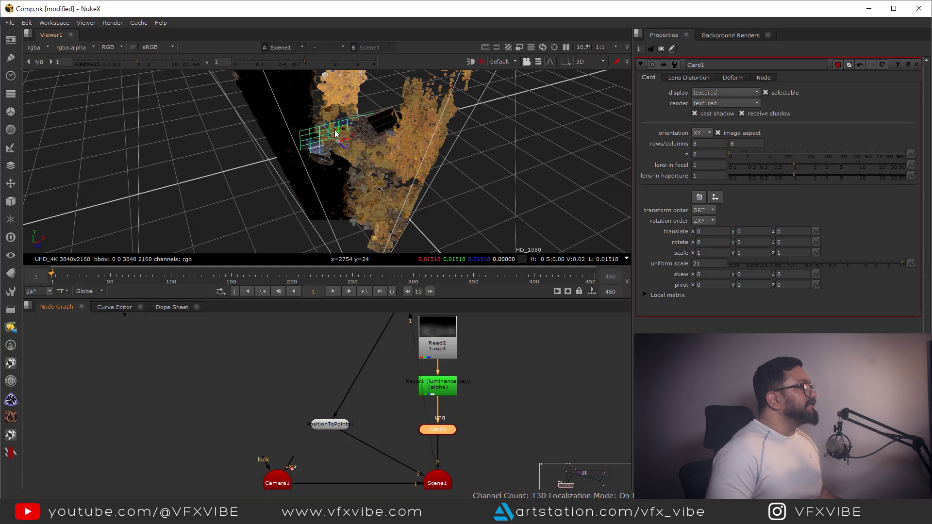
{"action": "left_click_drag", "start_coordinate": [337, 119], "coordinate": [335, 138]}
{"action": "middle_click_drag", "start_coordinate": [355, 200], "coordinate": [330, 188]}
{"action": "left_click_drag", "start_coordinate": [330, 188], "coordinate": [248, 120]}
{"action": "middle_click_drag", "start_coordinate": [391, 158], "coordinate": [382, 180]}
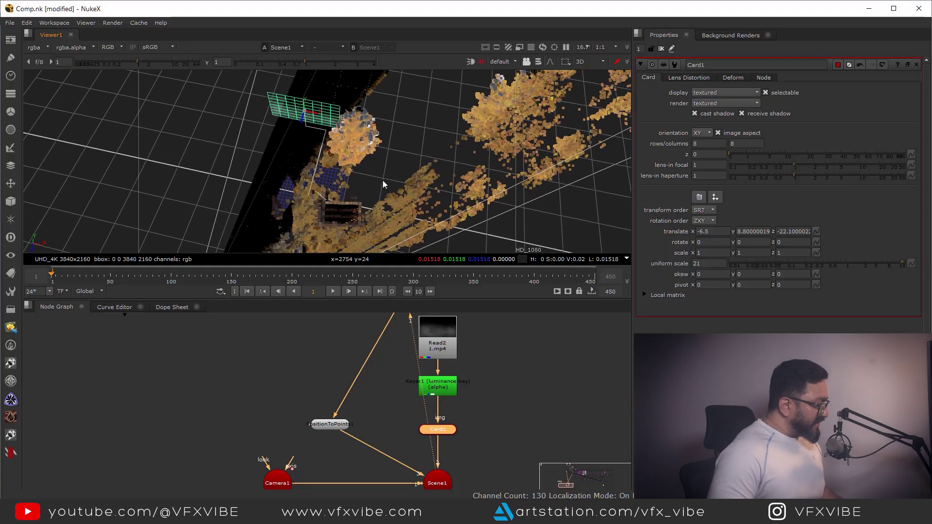
Rotate Card1 to 13 on Y and shift it sideways to about X -5.22, Z -22.4
{"action": "left_click", "coordinate": [741, 242]}
{"action": "type", "text": "15"}
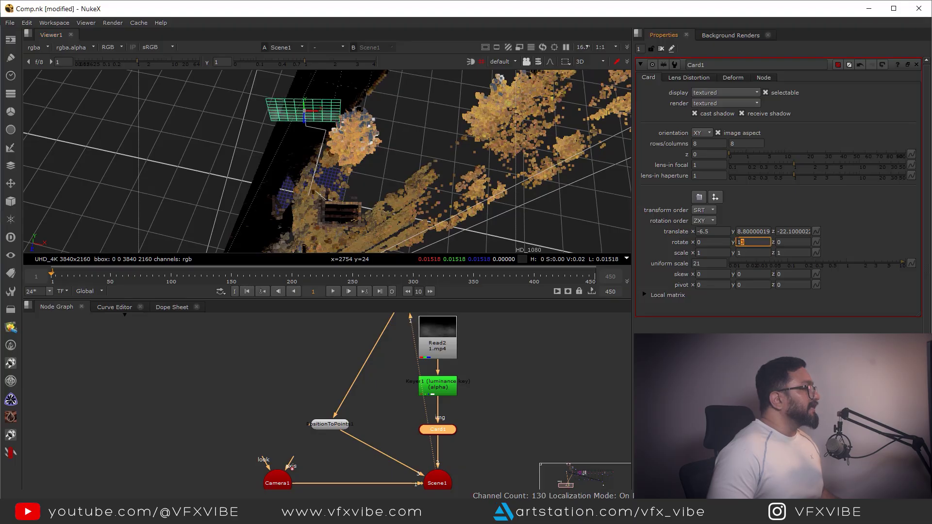
{"action": "left_click_drag", "start_coordinate": [316, 113], "coordinate": [320, 114]}
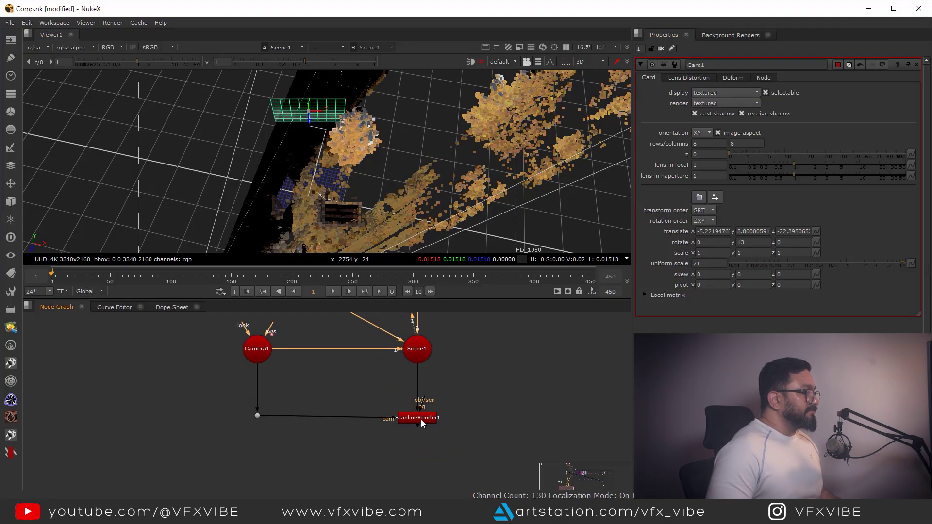
Display the ScanlineRender1 output in 2D and disable PositionToPoints1 so only the fog card renders
{"action": "key", "text": "1"}
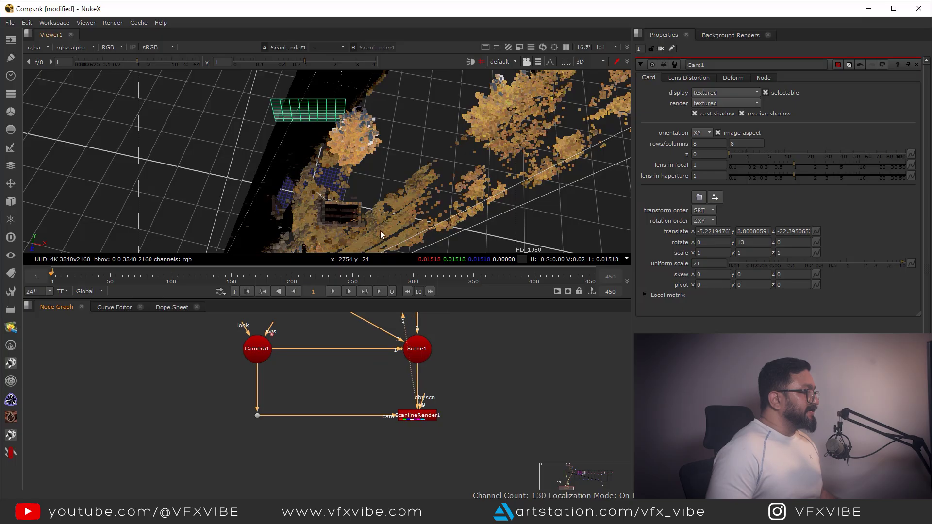
{"action": "key", "text": "Tab"}
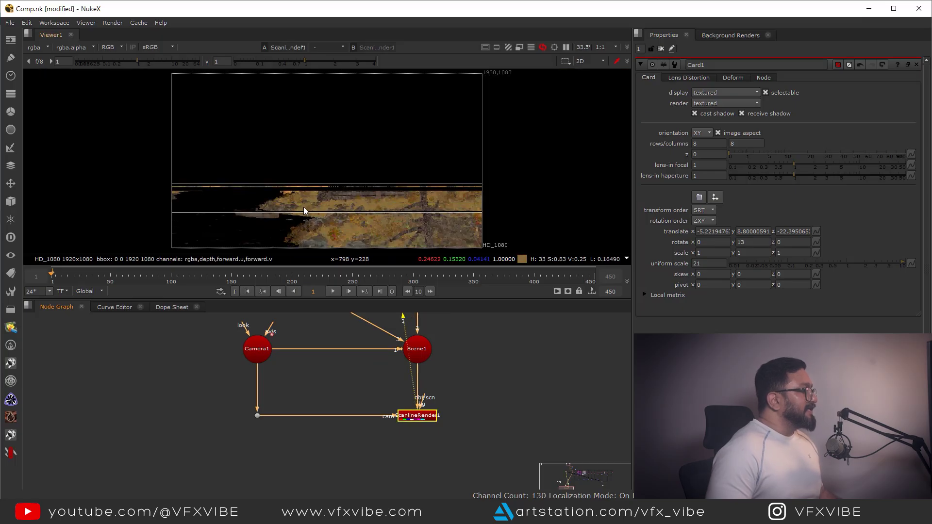
{"action": "middle_click_drag", "start_coordinate": [317, 383], "coordinate": [376, 415]}
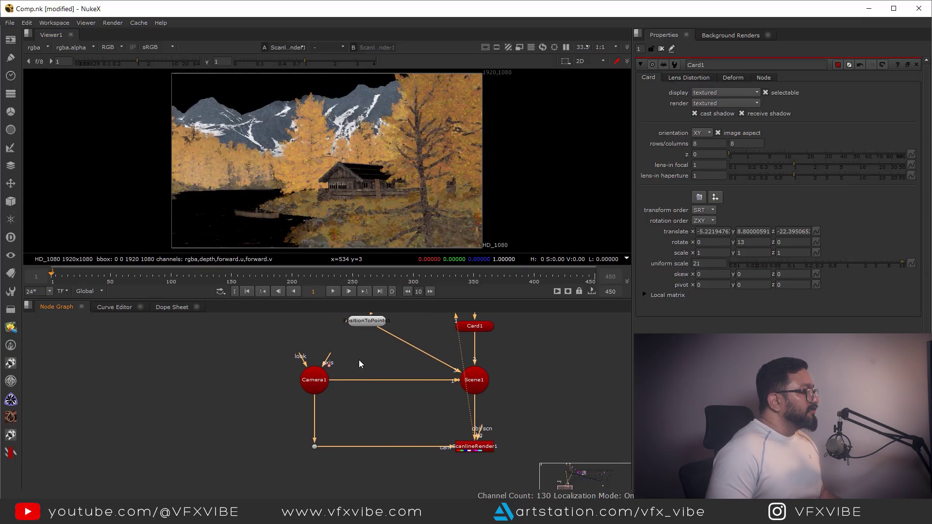
{"action": "left_click_drag", "start_coordinate": [320, 333], "coordinate": [396, 383]}
{"action": "key", "text": "d"}
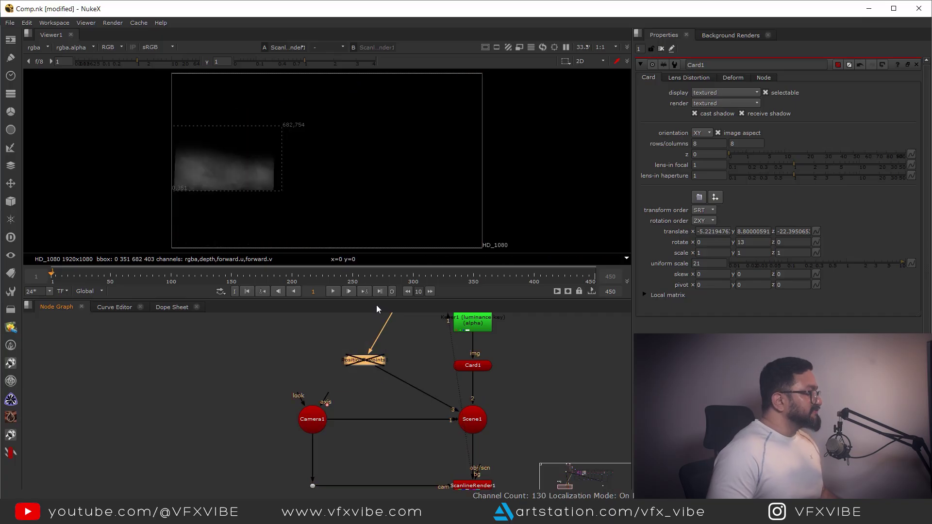
Add a Merge set to over after the main comp's last node, connect ScanlineRender1 as its A input and display the result
{"action": "key", "text": "f"}
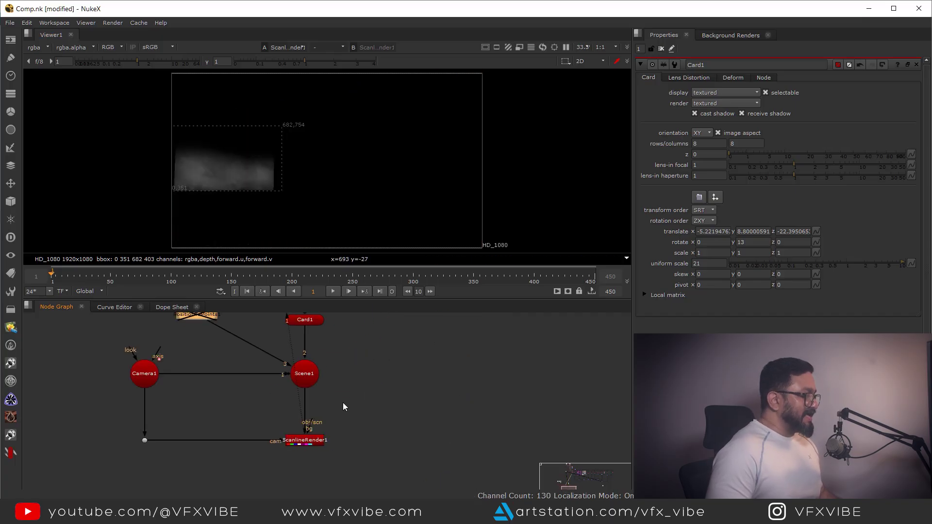
{"action": "left_click_drag", "start_coordinate": [521, 380], "coordinate": [538, 388]}
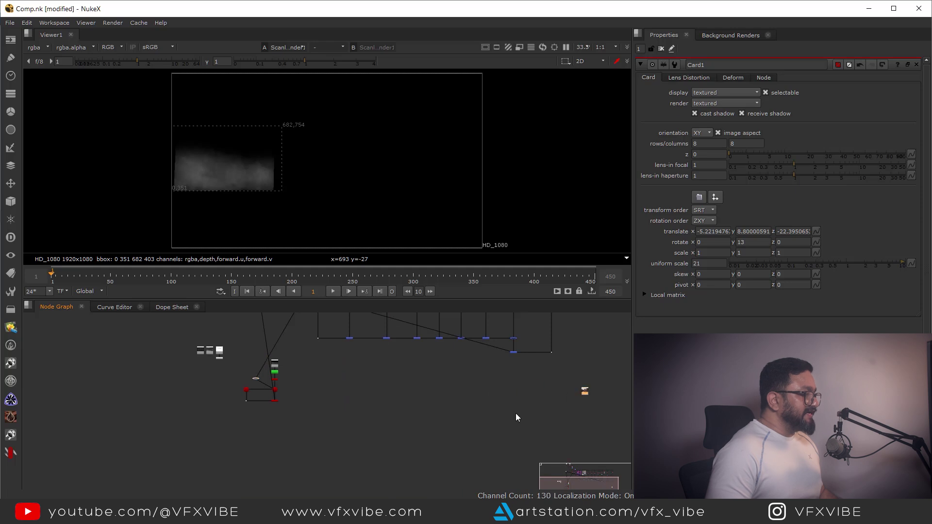
{"action": "key", "text": "m"}
{"action": "scroll", "coordinate": [515, 412], "scroll_direction": "up", "scroll_amount": 5}
{"action": "left_click_drag", "start_coordinate": [497, 303], "coordinate": [506, 347]}
{"action": "middle_click_drag", "start_coordinate": [517, 396], "coordinate": [579, 319]}
{"action": "scroll", "coordinate": [573, 368], "scroll_direction": "up", "scroll_amount": 2}
{"action": "left_click_drag", "start_coordinate": [570, 382], "coordinate": [60, 351]}
{"action": "scroll", "coordinate": [374, 371], "scroll_direction": "down", "scroll_amount": 2}
{"action": "left_click_drag", "start_coordinate": [401, 389], "coordinate": [161, 404], "text": "ctrl"}
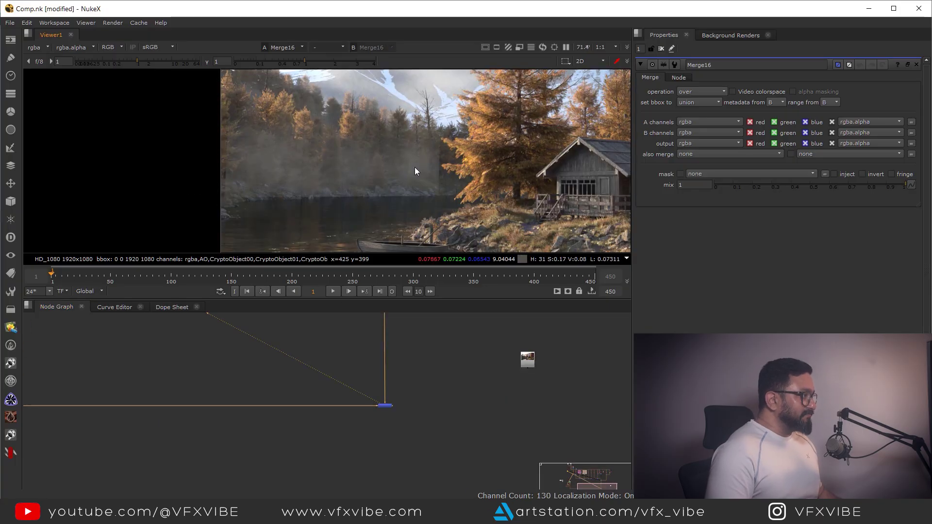
{"action": "scroll", "coordinate": [393, 353], "scroll_direction": "down", "scroll_amount": 5}
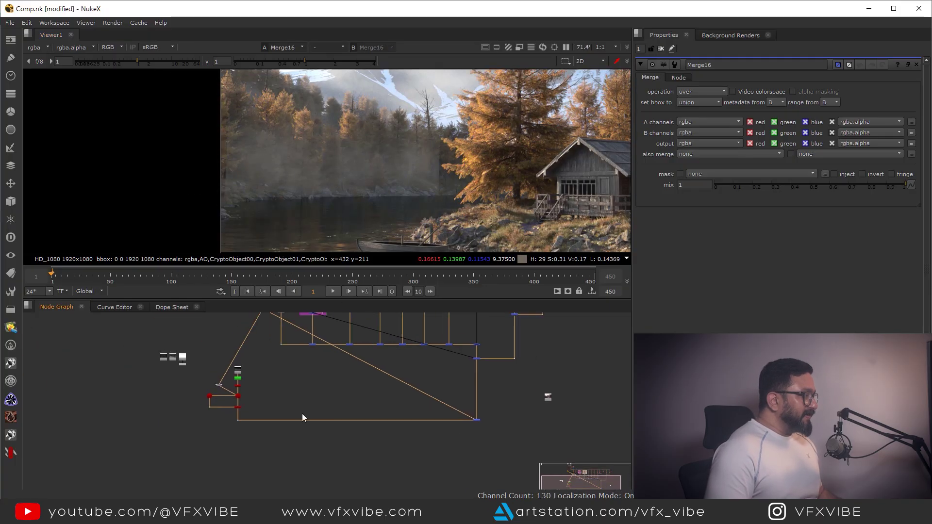
Display Card1 in the 3D view and examine the edges of the fog texture on the card
{"action": "scroll", "coordinate": [429, 138], "scroll_direction": "up", "scroll_amount": 3}
{"action": "scroll", "coordinate": [251, 393], "scroll_direction": "up", "scroll_amount": 6}
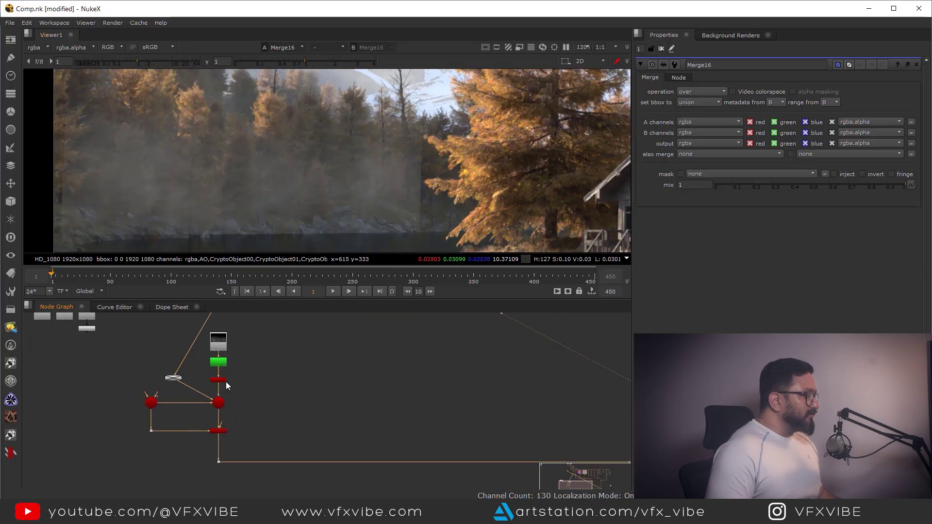
{"action": "middle_click_drag", "start_coordinate": [239, 373], "coordinate": [291, 403]}
{"action": "left_click", "coordinate": [270, 412]}
{"action": "key", "text": "1"}
{"action": "left_click_drag", "start_coordinate": [333, 156], "coordinate": [281, 185], "text": "ctrl"}
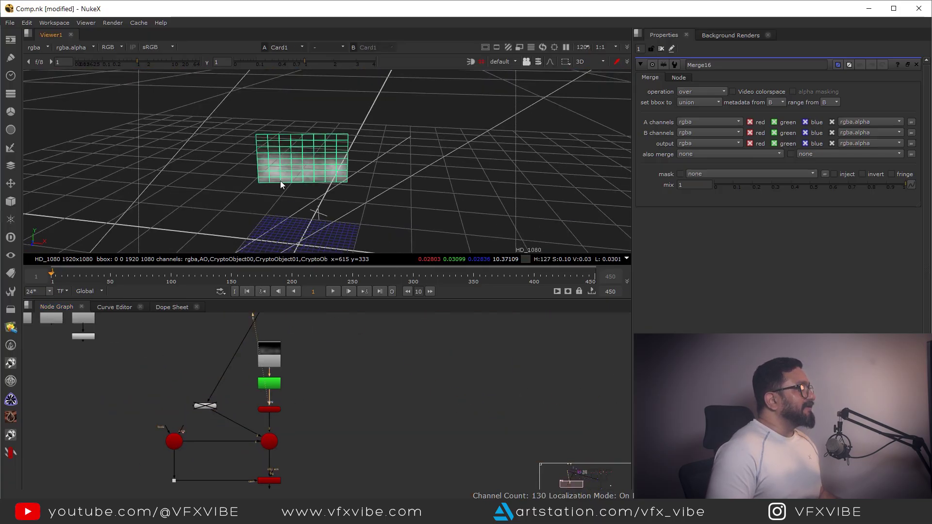
{"action": "middle_click_drag", "start_coordinate": [307, 169], "coordinate": [379, 223], "text": "alt"}
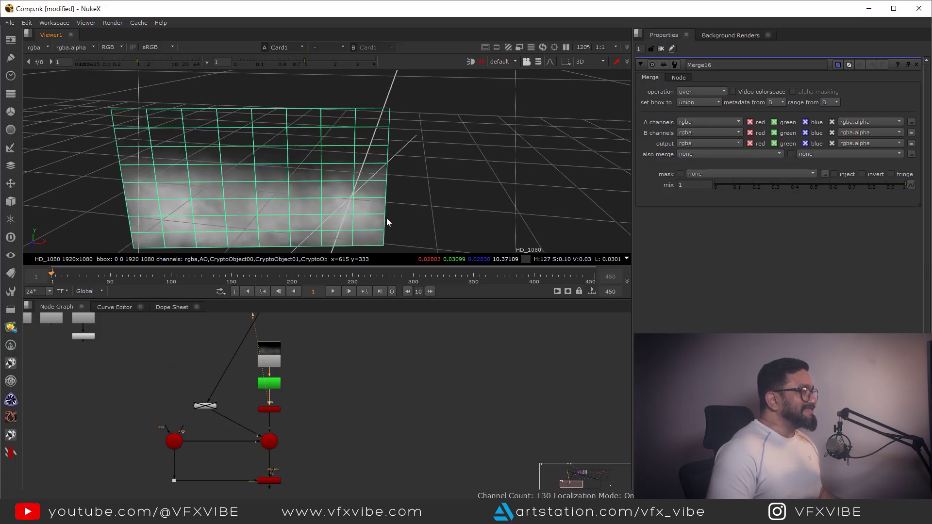
{"action": "scroll", "coordinate": [323, 385], "scroll_direction": "down", "scroll_amount": 3}
{"action": "scroll", "coordinate": [306, 377], "scroll_direction": "up", "scroll_amount": 2}
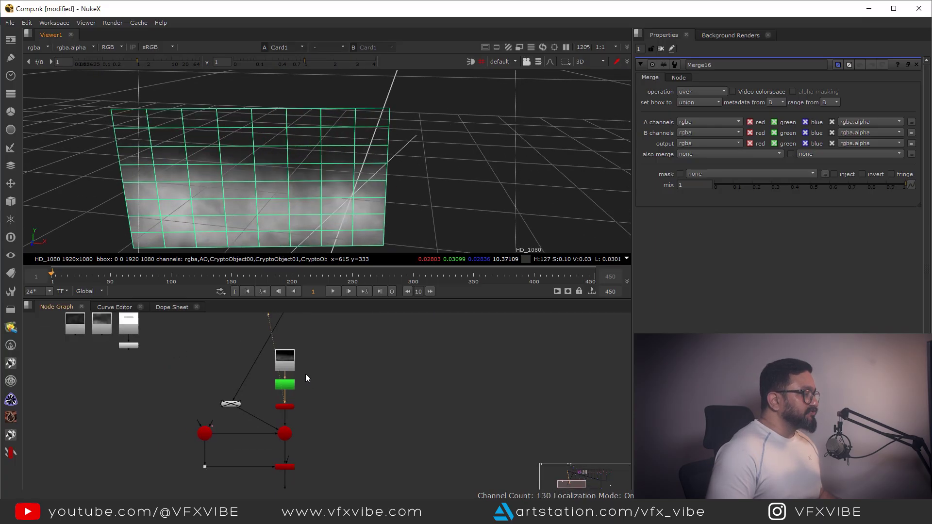
Display the Read2 fog clip and insert a Reformat node after it with output format root.format 1920x1080
{"action": "middle_click_drag", "start_coordinate": [287, 365], "coordinate": [317, 395]}
{"action": "left_click", "coordinate": [317, 395]}
{"action": "scroll", "coordinate": [320, 398], "scroll_direction": "up", "scroll_amount": 2}
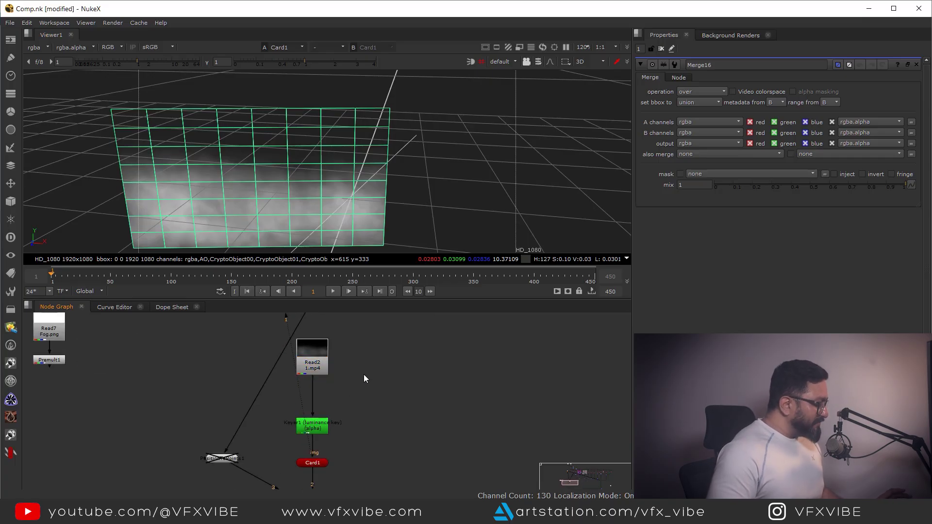
{"action": "key", "text": "Tab"}
{"action": "type", "text": "ref"}
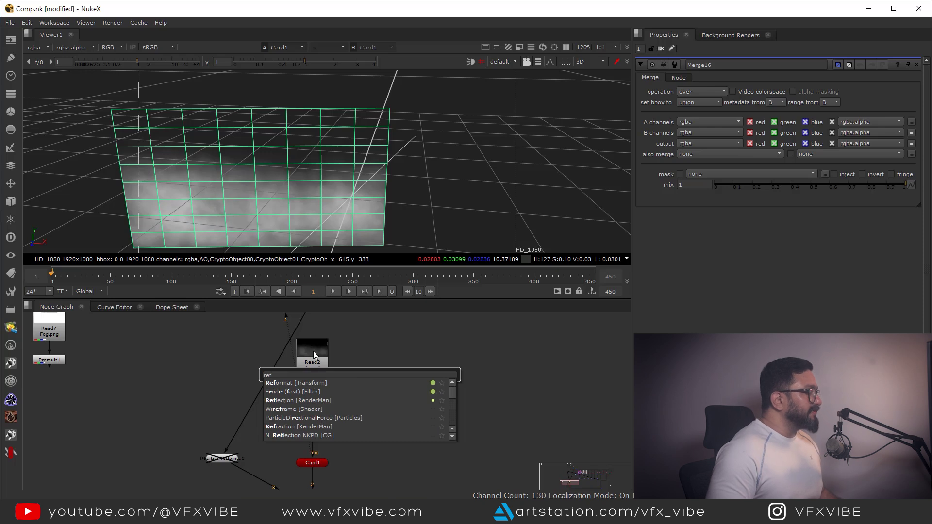
{"action": "scroll", "coordinate": [404, 221], "scroll_direction": "up", "scroll_amount": 3}
{"action": "key", "text": "Tab"}
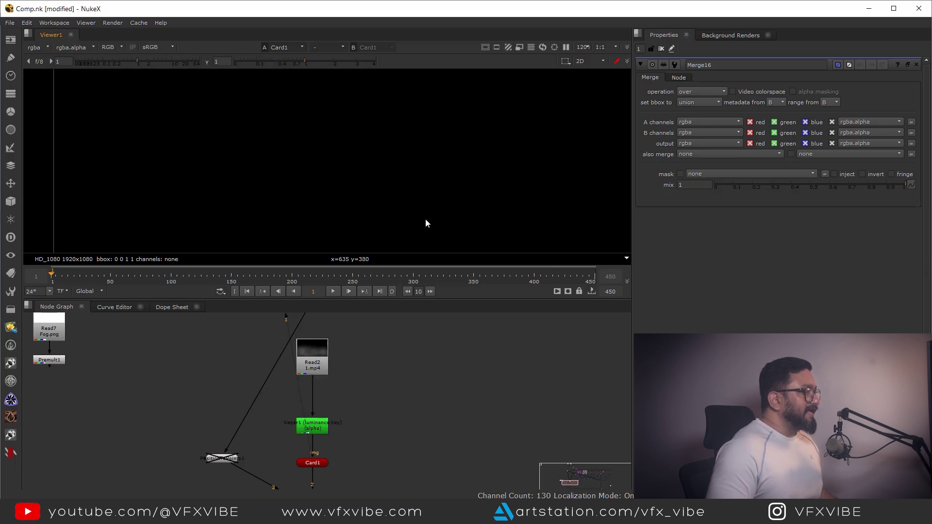
{"action": "key", "text": "1"}
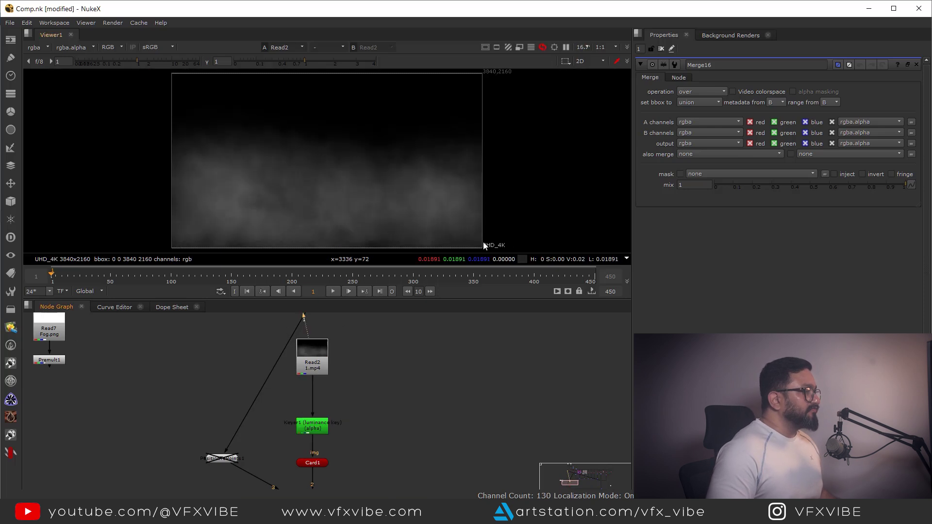
{"action": "key", "text": "Tab"}
{"action": "type", "text": "ref"}
{"action": "left_click", "coordinate": [286, 409]}
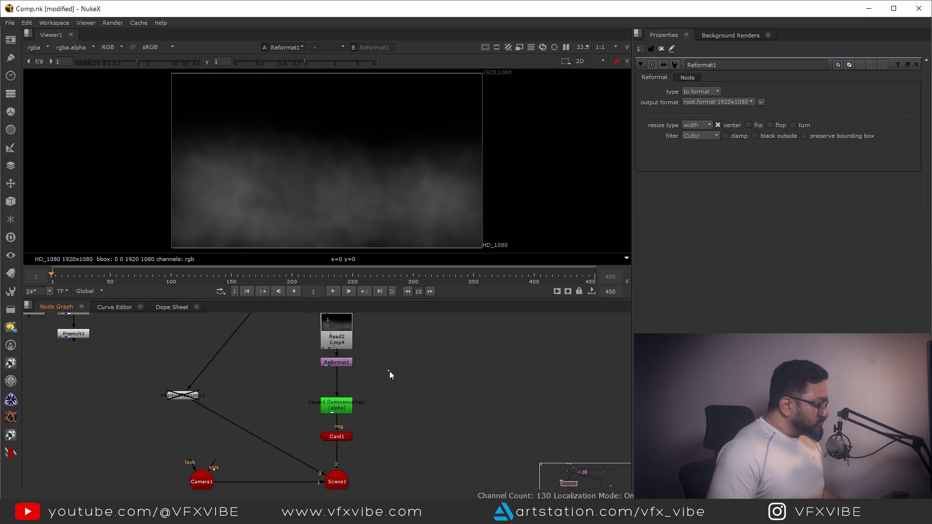
Add a Roto node and draw a closed, slightly feathered oval Bezier around the fog inside the frame edges
{"action": "key", "text": "o"}
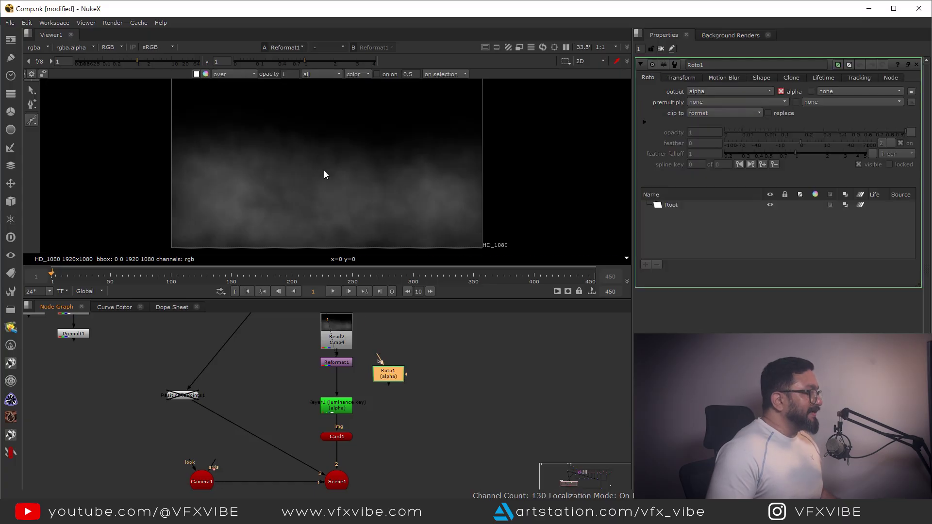
{"action": "scroll", "coordinate": [325, 175], "scroll_direction": "down", "scroll_amount": 1}
{"action": "left_click", "coordinate": [289, 133]}
{"action": "left_click", "coordinate": [240, 153]}
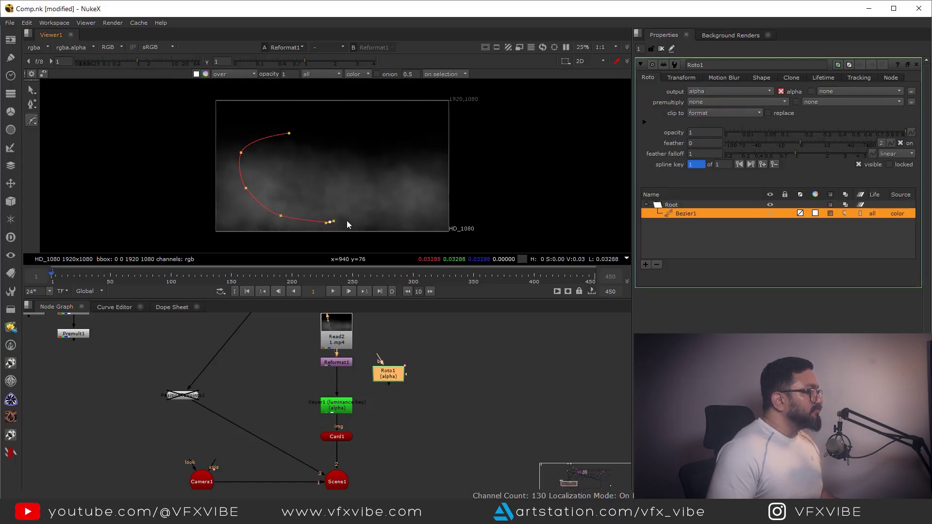
{"action": "key", "text": "Return"}
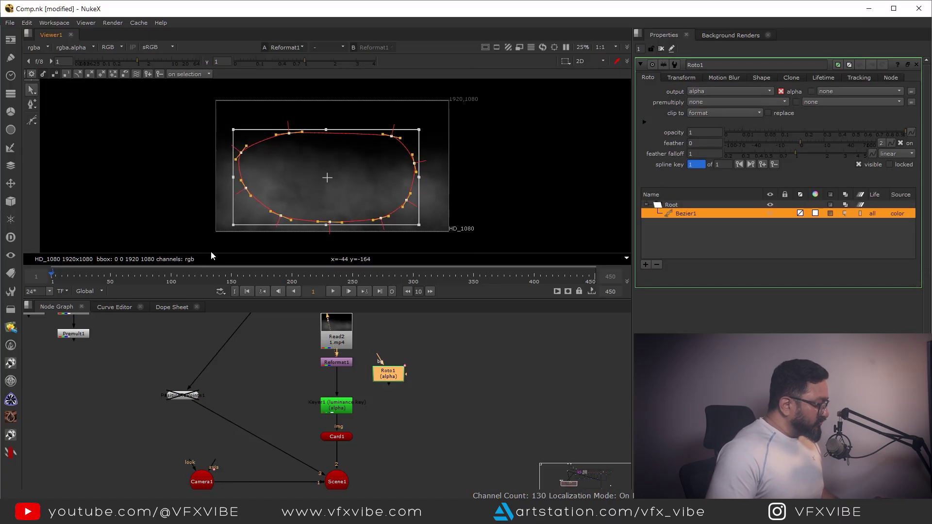
{"action": "scroll", "coordinate": [369, 383], "scroll_direction": "up", "scroll_amount": 4}
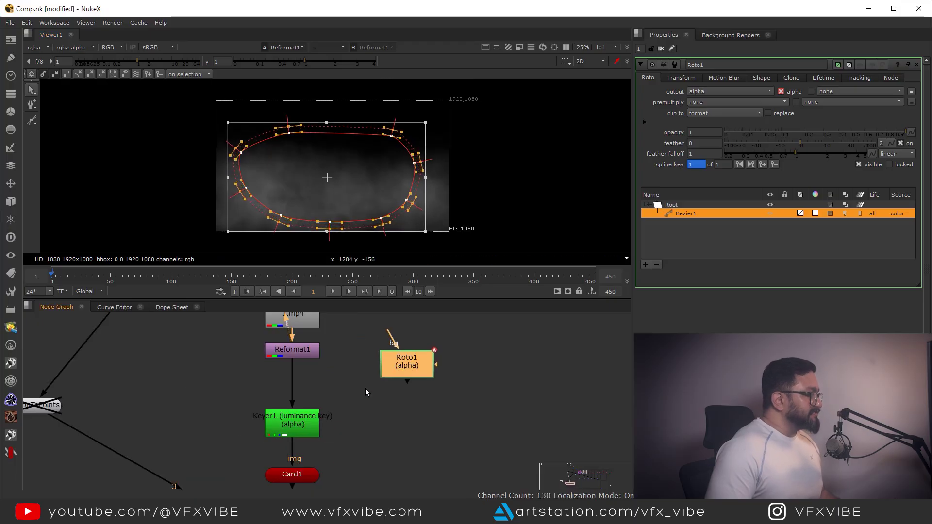
Insert a Merge set to mask between Reformat1 and Keyer1, with Roto1 as its A input, and display it
{"action": "left_click", "coordinate": [360, 394]}
{"action": "key", "text": "m"}
{"action": "left_click_drag", "start_coordinate": [359, 397], "coordinate": [292, 395]}
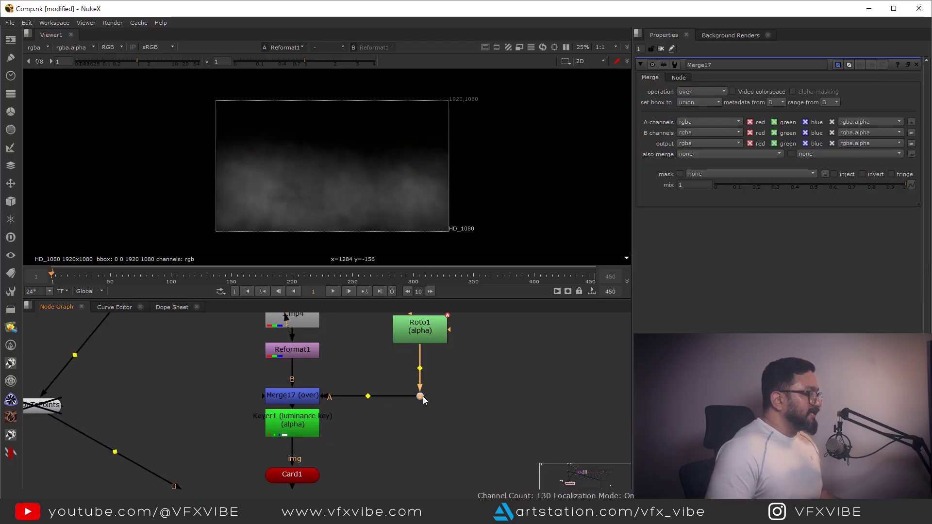
{"action": "left_click", "coordinate": [303, 399]}
{"action": "key", "text": "1"}
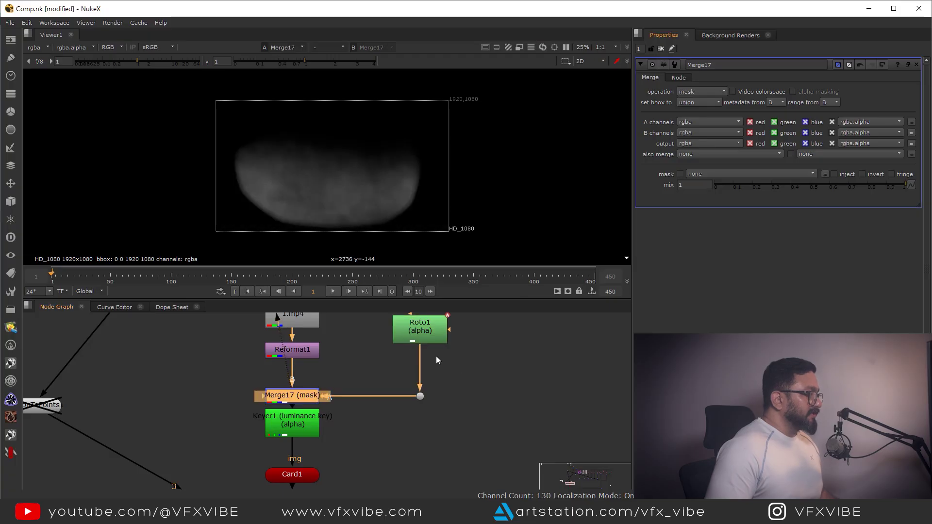
Add a Blur node after Roto1 and set its size to 200 to soften the mask edge
{"action": "scroll", "coordinate": [437, 357], "scroll_direction": "up", "scroll_amount": 2}
{"action": "left_click", "coordinate": [424, 337]}
{"action": "key", "text": "b"}
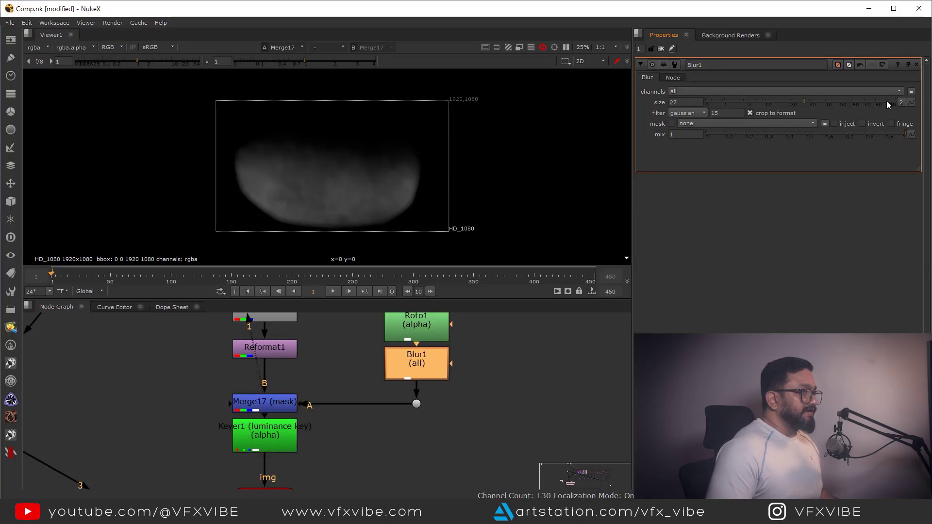
{"action": "left_click_drag", "start_coordinate": [887, 105], "coordinate": [897, 104]}
{"action": "left_click", "coordinate": [670, 103]}
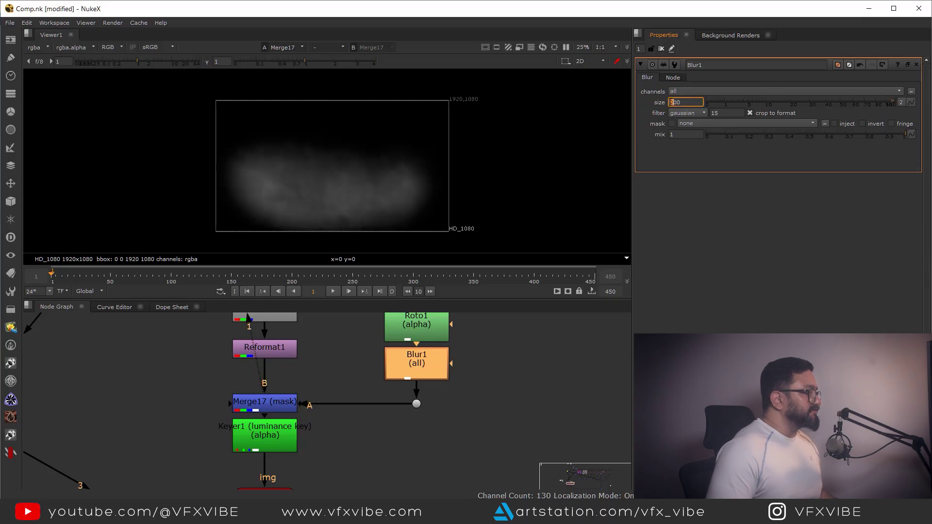
Display the Merge16 output and examine how the softened fog sits over the lake and trees
{"action": "scroll", "coordinate": [418, 380], "scroll_direction": "down", "scroll_amount": 7}
{"action": "left_click", "coordinate": [397, 407]}
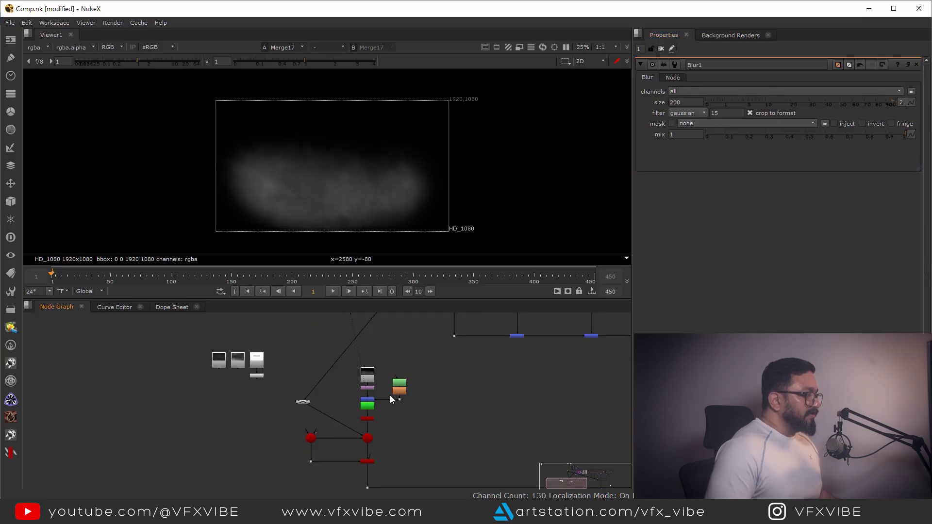
{"action": "middle_click_drag", "start_coordinate": [602, 427], "coordinate": [414, 391]}
{"action": "left_click_drag", "start_coordinate": [415, 391], "coordinate": [559, 469]}
{"action": "key", "text": "1"}
{"action": "middle_click_drag", "start_coordinate": [270, 213], "coordinate": [350, 218]}
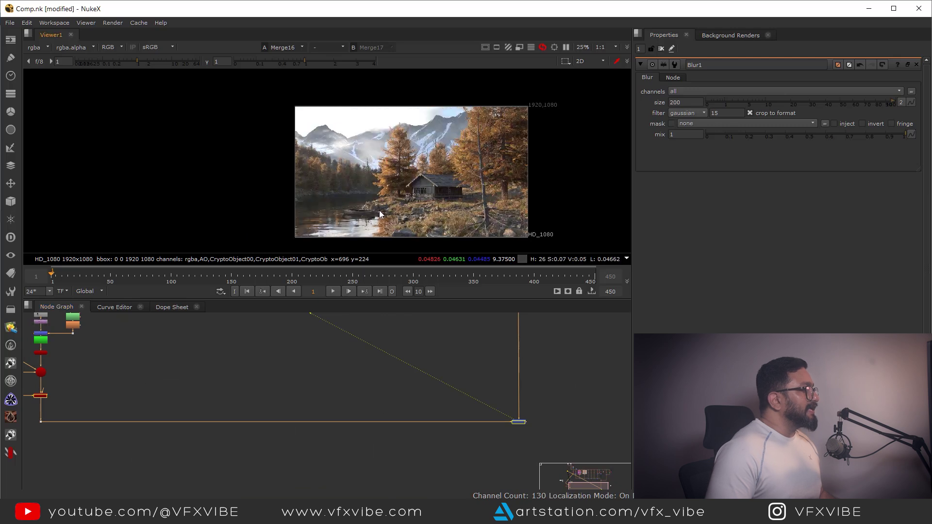
{"action": "scroll", "coordinate": [340, 197], "scroll_direction": "up", "scroll_amount": 5}
{"action": "middle_click_drag", "start_coordinate": [333, 173], "coordinate": [411, 189]}
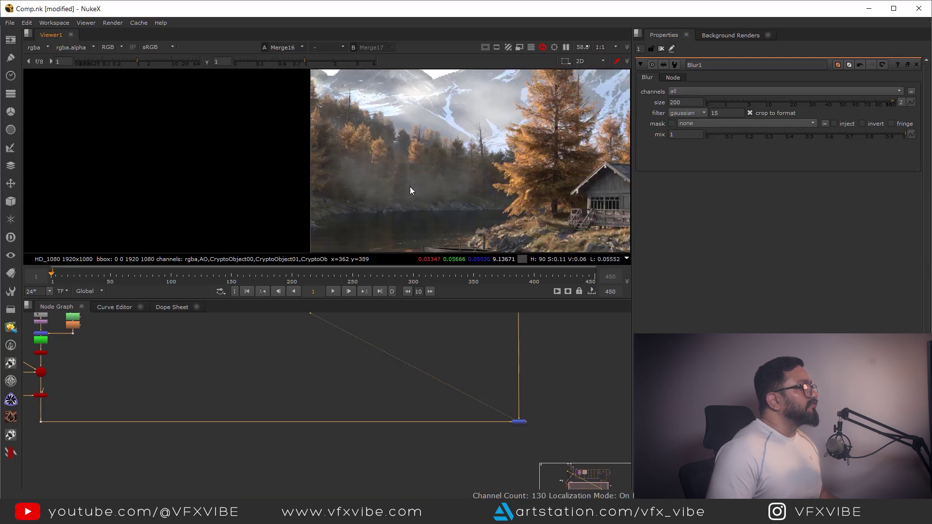
{"action": "scroll", "coordinate": [287, 395], "scroll_direction": "up", "scroll_amount": 5}
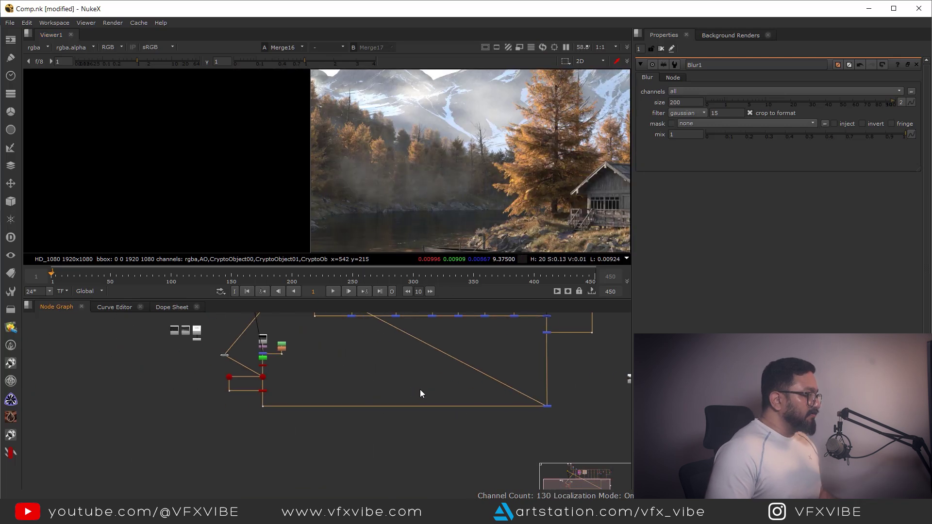
Set Card1's uniform scale to 16 and move it to about X -2.08, Y 6.1, Z -23.12
{"action": "scroll", "coordinate": [289, 384], "scroll_direction": "up", "scroll_amount": 3}
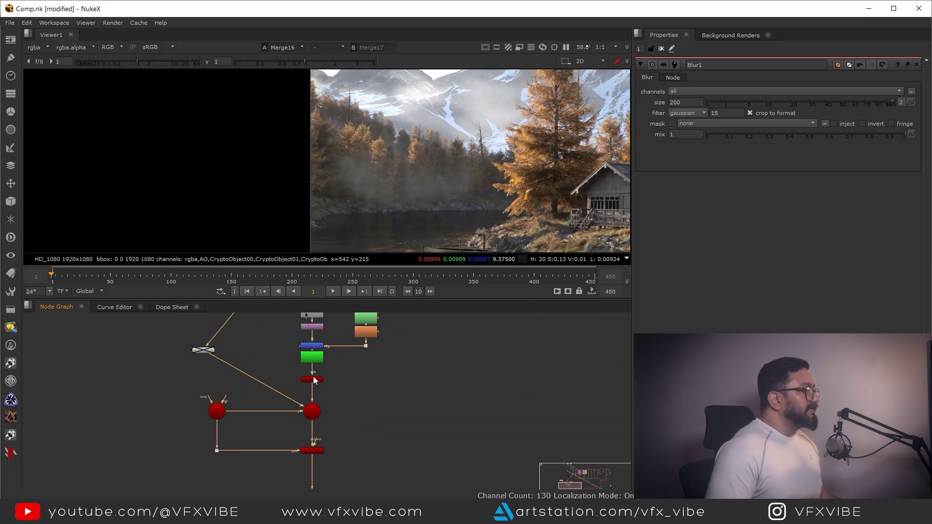
{"action": "double_click", "coordinate": [313, 380]}
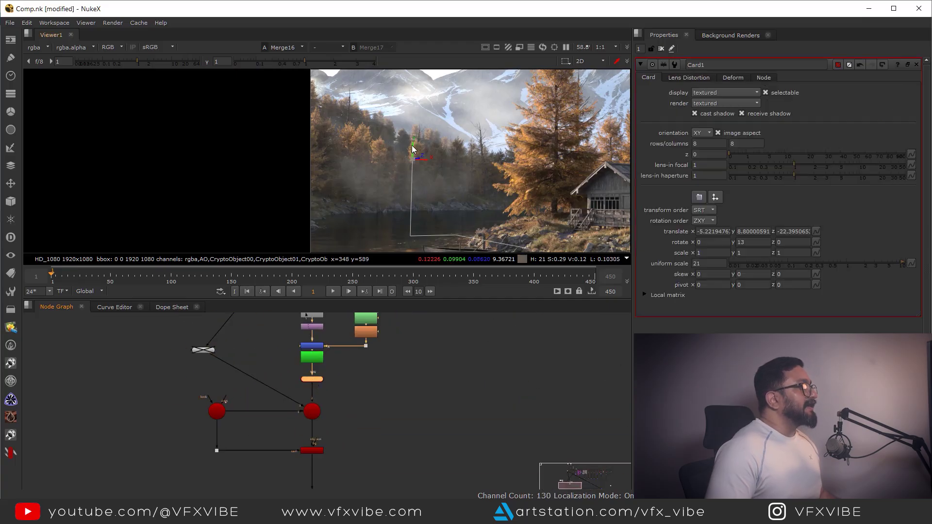
{"action": "left_click_drag", "start_coordinate": [414, 160], "coordinate": [415, 161]}
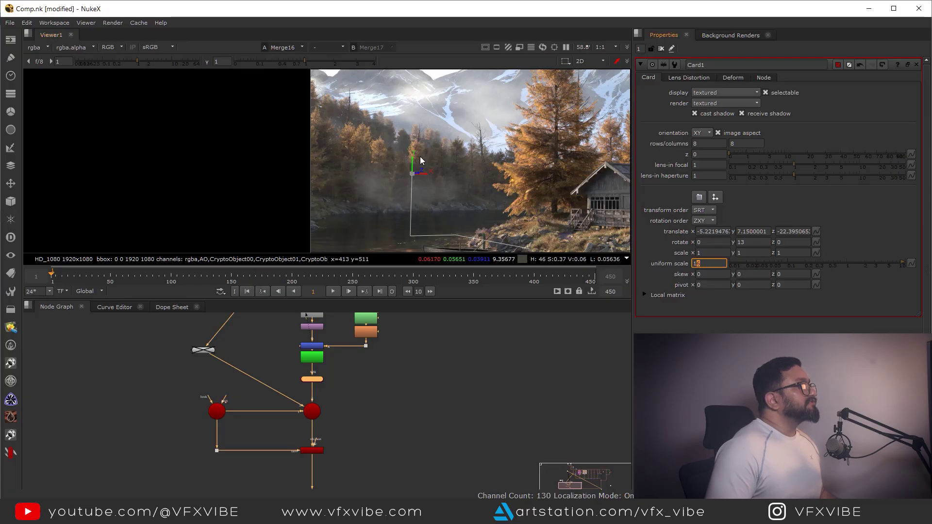
{"action": "left_click_drag", "start_coordinate": [425, 185], "coordinate": [454, 185]}
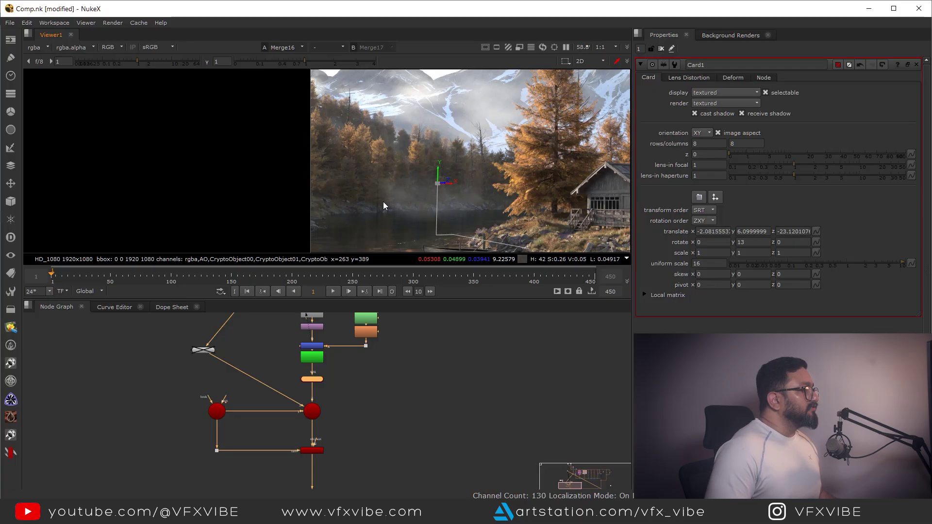
Enable PositionToPoints1 in the 3D view, push Card1 back to about X -2.67, Z -25.66 and return to 2D
{"action": "key", "text": "Tab"}
{"action": "left_click_drag", "start_coordinate": [382, 197], "coordinate": [245, 348], "text": "ctrl"}
{"action": "left_click", "coordinate": [206, 350]}
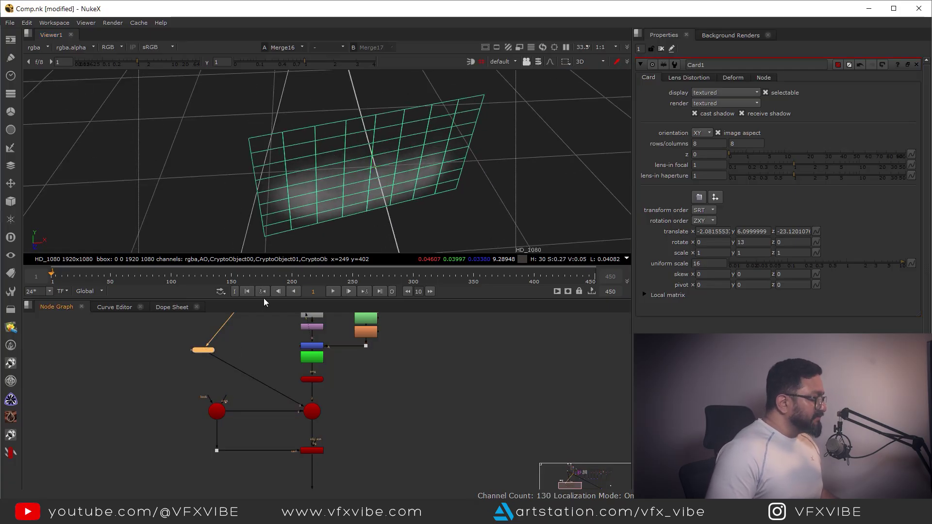
{"action": "left_click_drag", "start_coordinate": [416, 204], "coordinate": [414, 145], "text": "ctrl"}
{"action": "left_click", "coordinate": [315, 378]}
{"action": "scroll", "coordinate": [413, 187], "scroll_direction": "down", "scroll_amount": 4}
{"action": "key", "text": "Tab"}
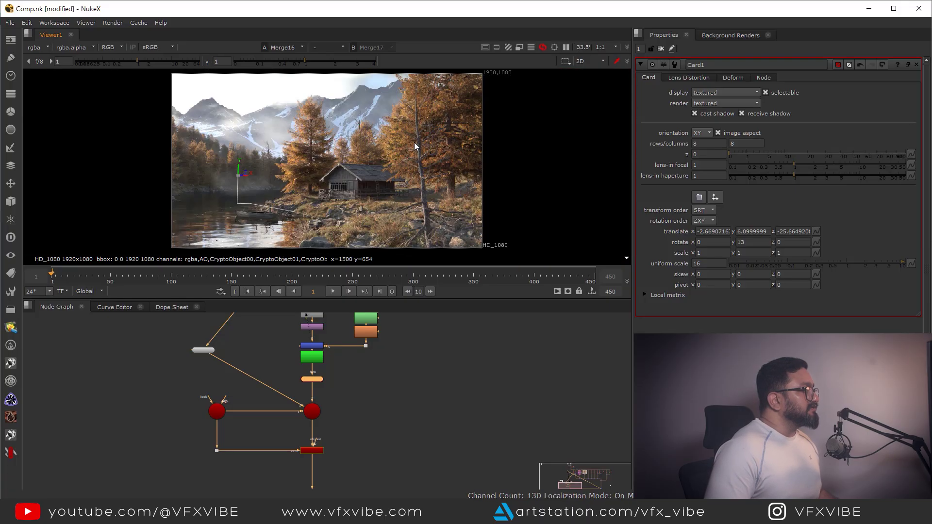
Disable PositionToPoints1 so only the fog card renders and lower Card1 to about Y 5.55
{"action": "left_click", "coordinate": [204, 350]}
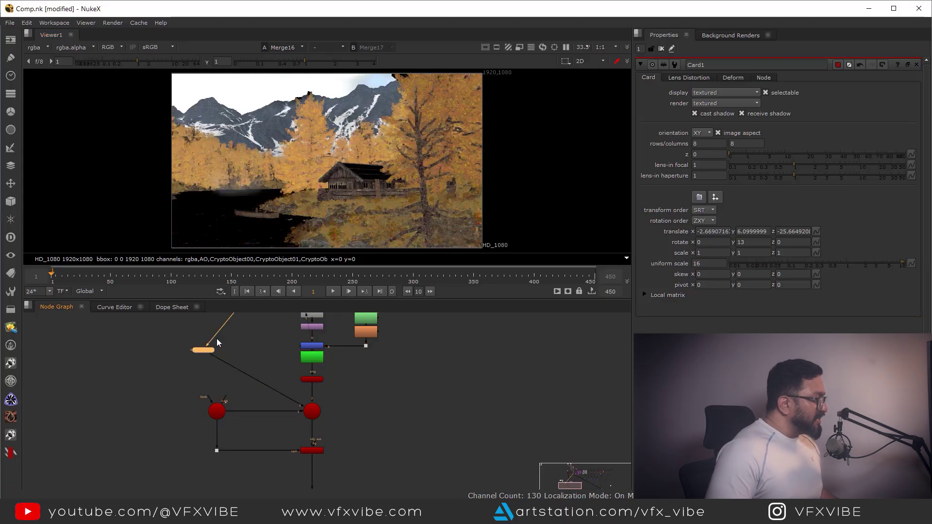
{"action": "key", "text": "d"}
{"action": "scroll", "coordinate": [252, 199], "scroll_direction": "up", "scroll_amount": 2}
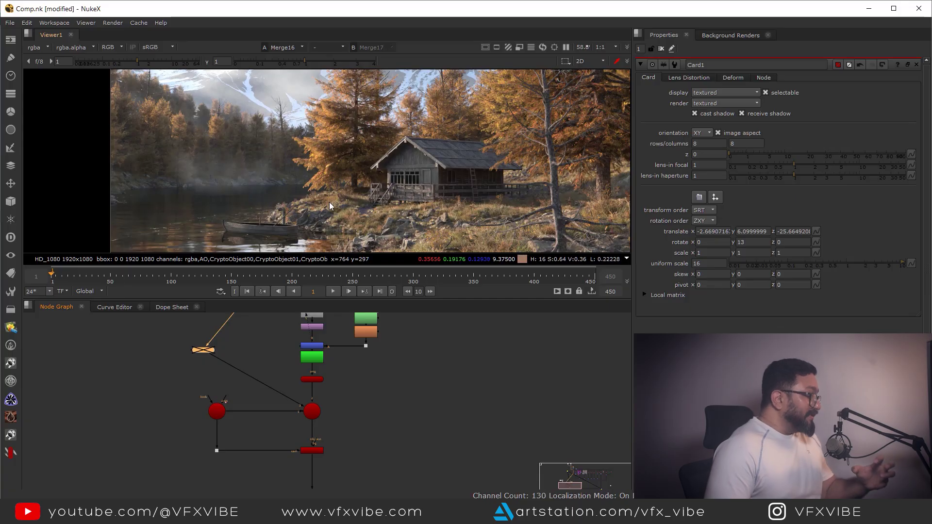
{"action": "scroll", "coordinate": [299, 347], "scroll_direction": "up", "scroll_amount": 3}
Insert a FrameHold node between Keyer1 and Card1
{"action": "key", "text": "Tab"}
{"action": "type", "text": "fra"}
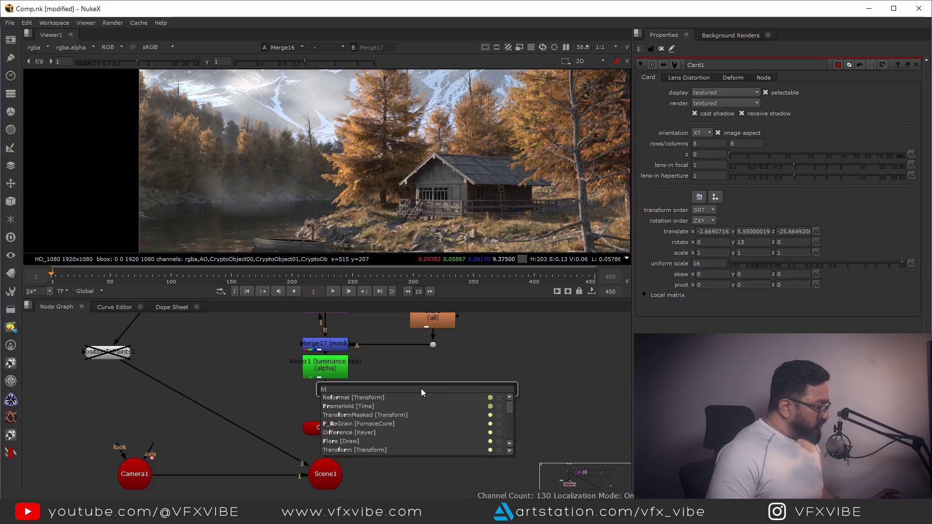
{"action": "left_click", "coordinate": [369, 406]}
{"action": "left_click_drag", "start_coordinate": [326, 399], "coordinate": [327, 406]}
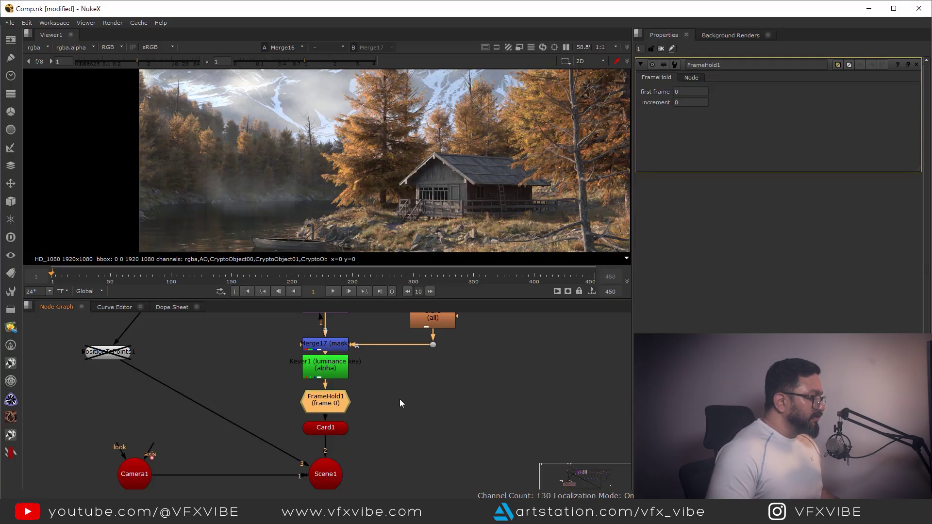
Add a second FrameHold node beside Card1 and feed it from Keyer1 through a dot
{"action": "scroll", "coordinate": [353, 401], "scroll_direction": "down", "scroll_amount": 5}
{"action": "left_click_drag", "start_coordinate": [311, 328], "coordinate": [412, 419]}
{"action": "left_click", "coordinate": [392, 421]}
{"action": "key", "text": "Tab"}
{"action": "type", "text": "fra"}
{"action": "left_click", "coordinate": [327, 438]}
{"action": "scroll", "coordinate": [388, 415], "scroll_direction": "up", "scroll_amount": 3}
{"action": "left_click_drag", "start_coordinate": [388, 407], "coordinate": [411, 452]}
{"action": "left_click", "coordinate": [357, 418], "text": "ctrl"}
{"action": "left_click_drag", "start_coordinate": [412, 382], "coordinate": [412, 387]}
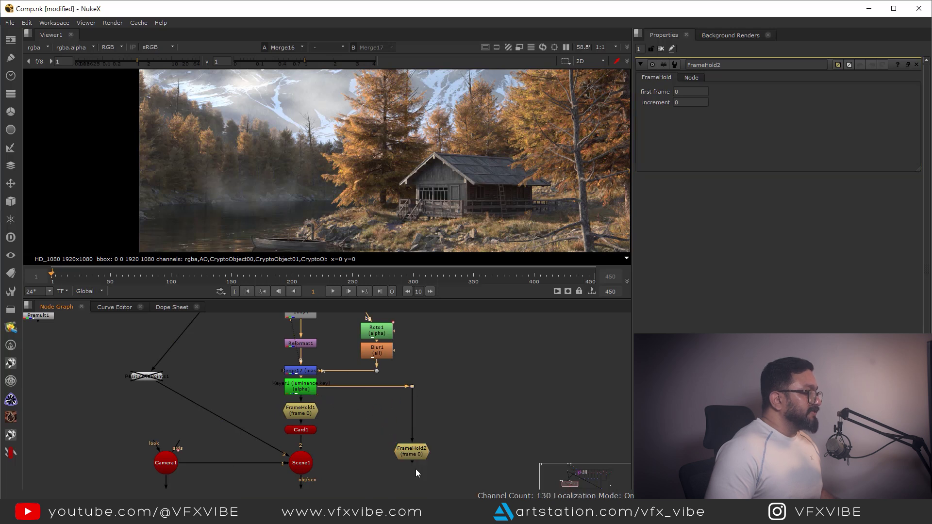
Show FrameHold2 in the viewer and set its first frame to 250
{"action": "left_click", "coordinate": [414, 453]}
{"action": "key", "text": "1"}
{"action": "scroll", "coordinate": [410, 225], "scroll_direction": "down", "scroll_amount": 3}
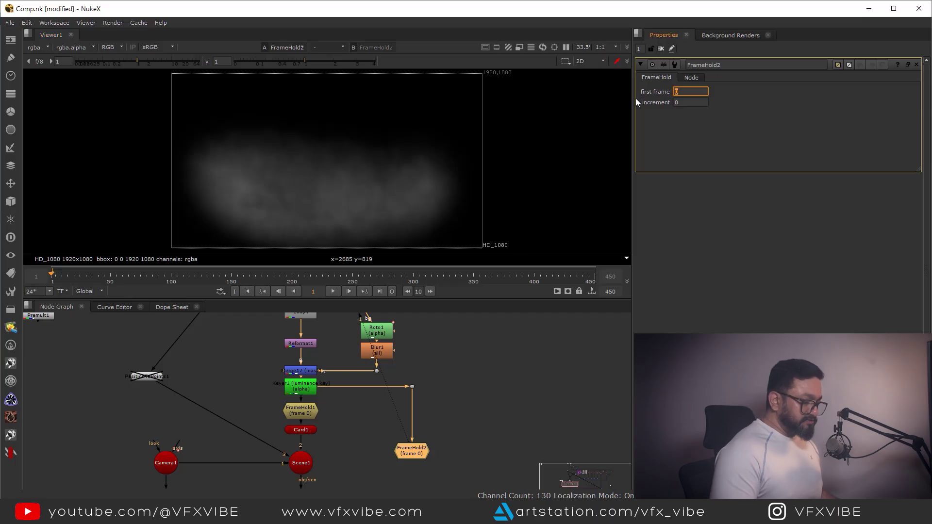
{"action": "type", "text": "250"}
{"action": "key", "text": "Return"}
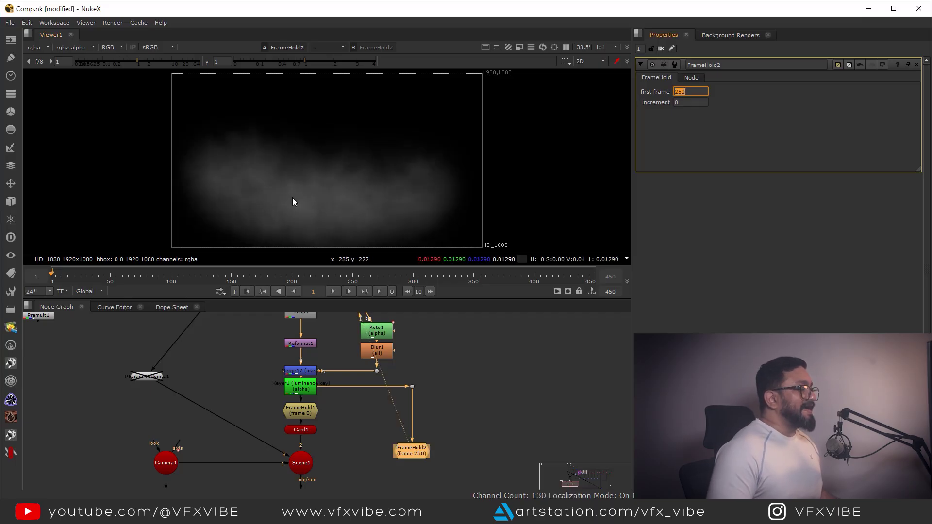
Paste a copy of Card1 below FrameHold2, connect it to Scene1 and show the scene in 3D
{"action": "scroll", "coordinate": [340, 440], "scroll_direction": "down", "scroll_amount": 3}
{"action": "scroll", "coordinate": [342, 439], "scroll_direction": "up", "scroll_amount": 3}
{"action": "left_click", "coordinate": [305, 384]}
{"action": "left_click", "coordinate": [413, 439]}
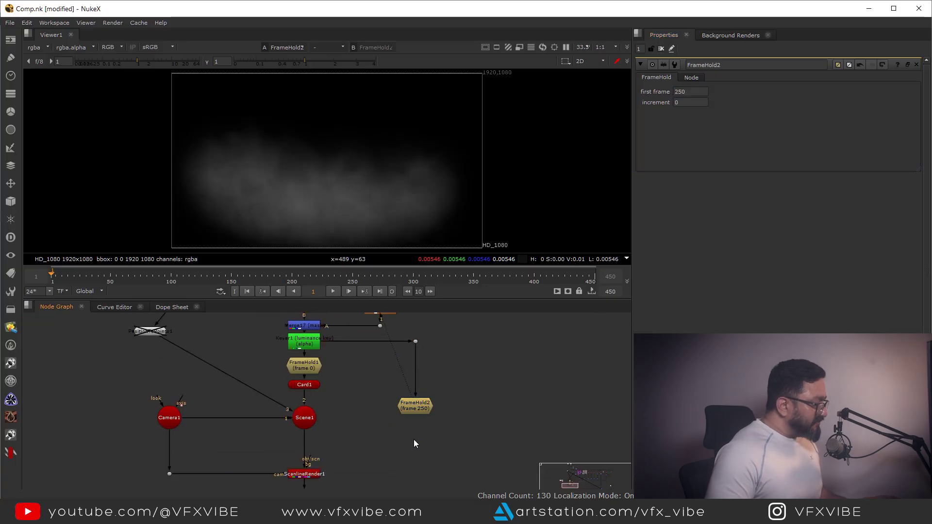
{"action": "key", "text": "ctrl+v"}
{"action": "key", "text": "1"}
{"action": "left_click", "coordinate": [378, 425]}
{"action": "scroll", "coordinate": [397, 439], "scroll_direction": "up", "scroll_amount": 3}
{"action": "left_click_drag", "start_coordinate": [429, 454], "coordinate": [238, 412]}
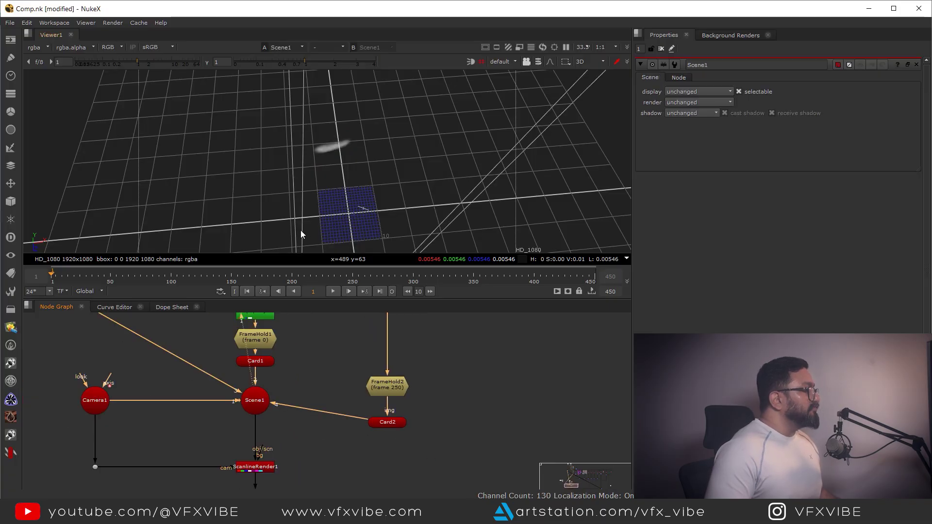
Enable PositionToPoints1, move Card2 to about X 2.70, Z -34.78 and set its Y rotation to -3
{"action": "middle_click_drag", "start_coordinate": [232, 368], "coordinate": [364, 420]}
{"action": "left_click", "coordinate": [208, 347]}
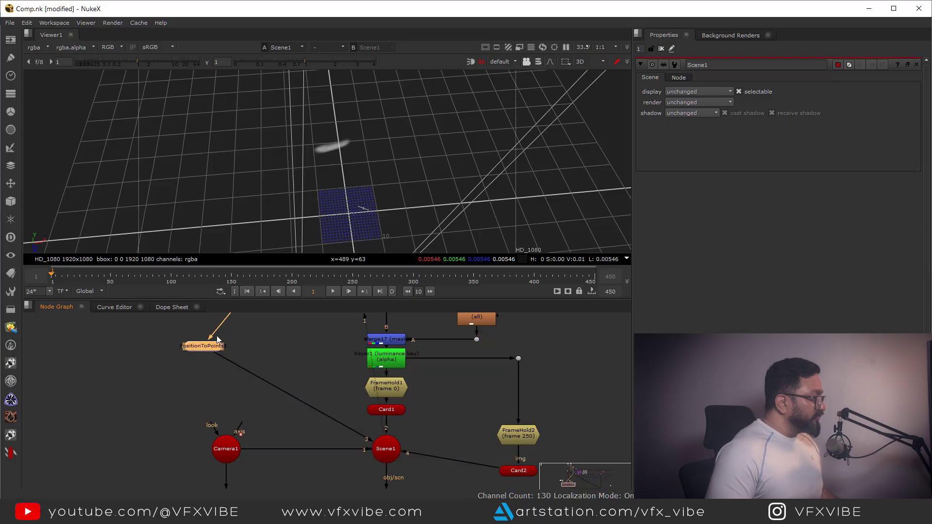
{"action": "double_click", "coordinate": [519, 471]}
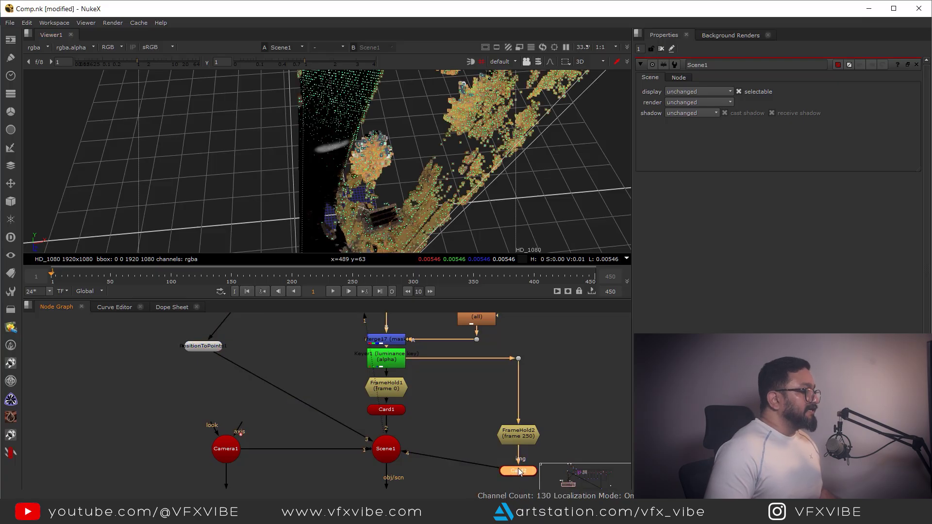
{"action": "left_click_drag", "start_coordinate": [337, 155], "coordinate": [361, 128]}
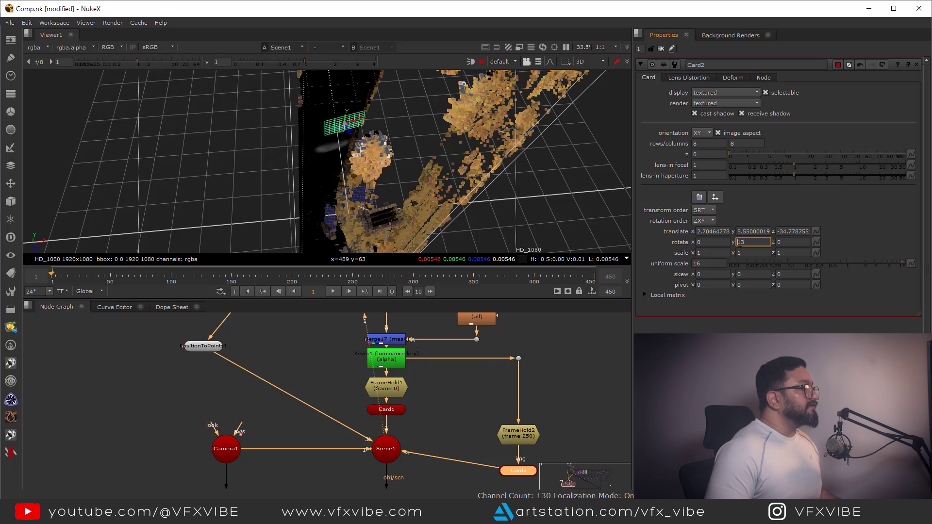
{"action": "type", "text": "-"}
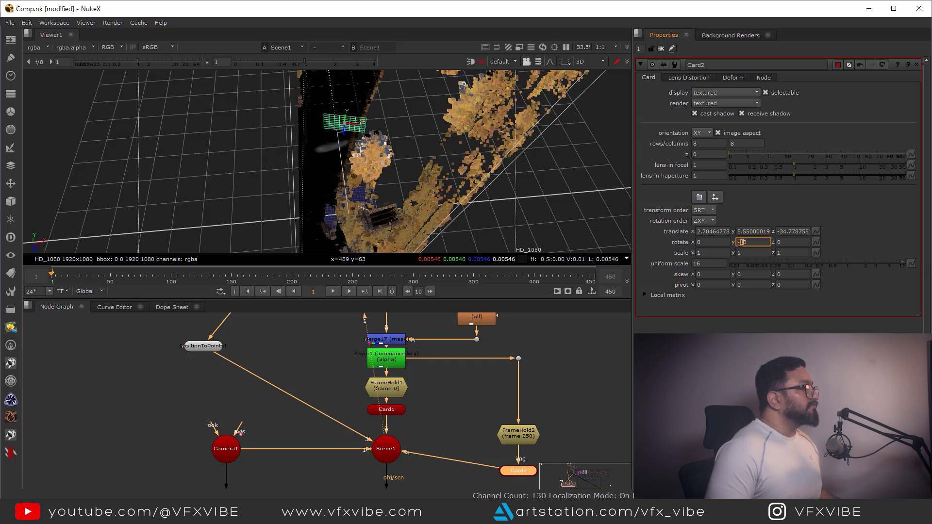
{"action": "key", "text": "Tab"}
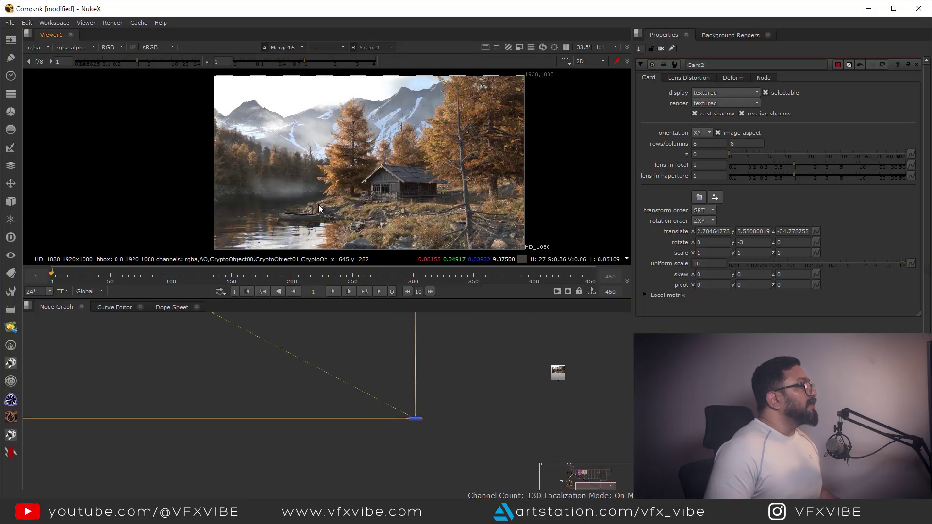
Disable PositionToPoints1 and slide Card2 in the Merge16 composite to about X 7.70, Z -34.52
{"action": "scroll", "coordinate": [319, 205], "scroll_direction": "up", "scroll_amount": 4}
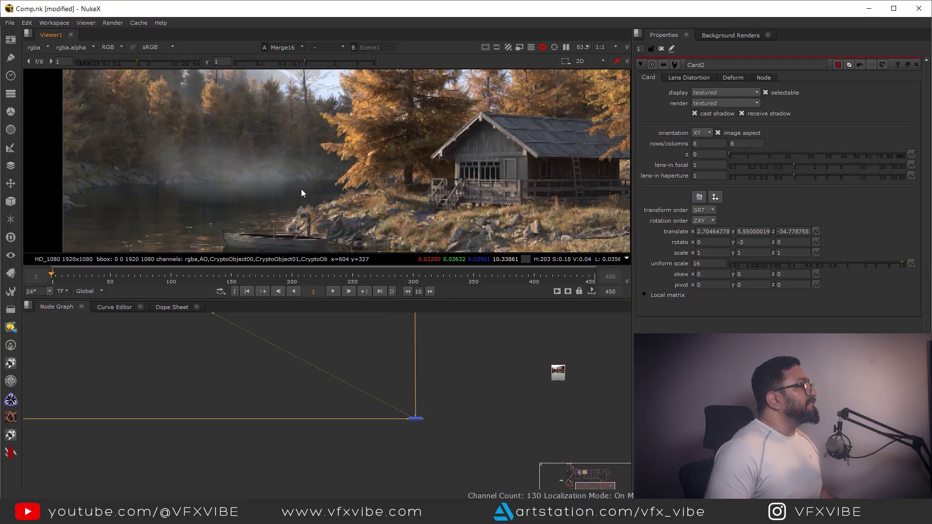
{"action": "scroll", "coordinate": [465, 429], "scroll_direction": "down", "scroll_amount": 3}
{"action": "scroll", "coordinate": [278, 386], "scroll_direction": "up", "scroll_amount": 5}
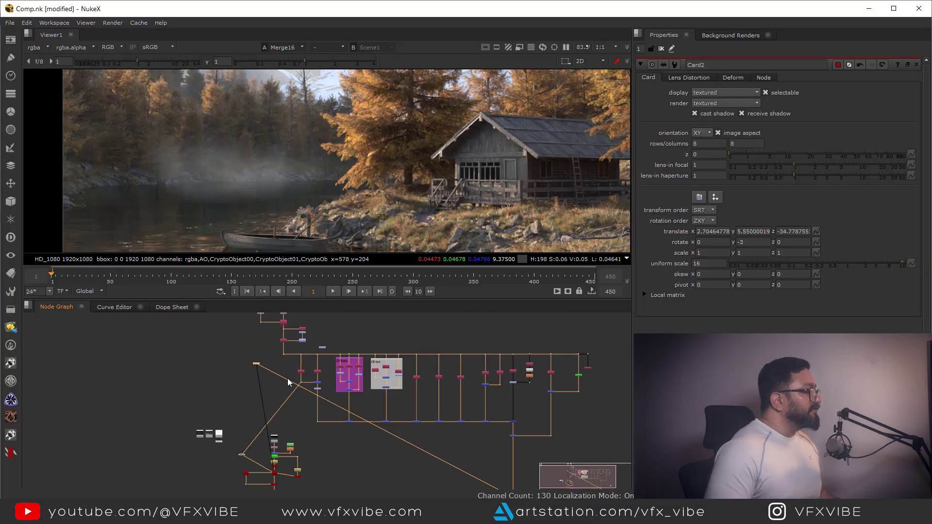
{"action": "left_click_drag", "start_coordinate": [386, 424], "coordinate": [386, 419]}
{"action": "left_click_drag", "start_coordinate": [266, 153], "coordinate": [332, 153]}
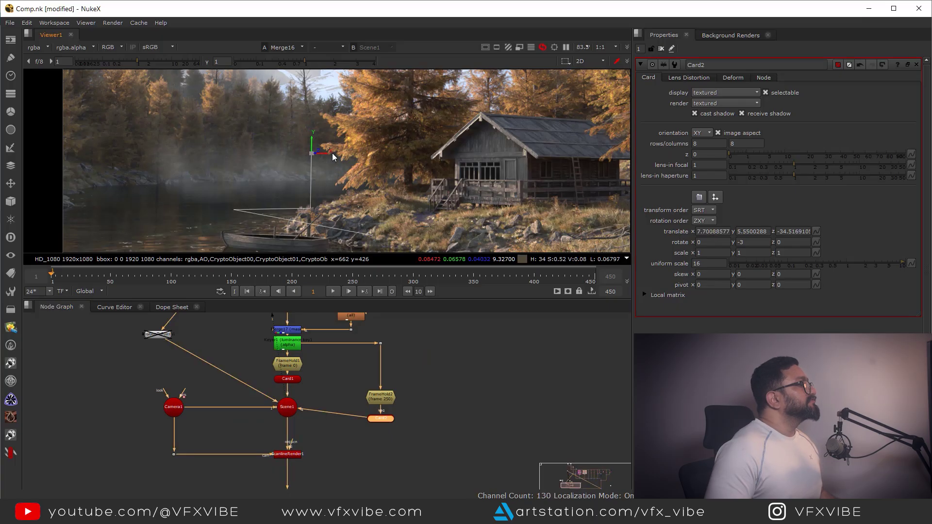
Raise the lower points of Roto1's Bezier1 mask slightly to lift the fog's bottom edge off the water
{"action": "scroll", "coordinate": [216, 213], "scroll_direction": "up", "scroll_amount": 8}
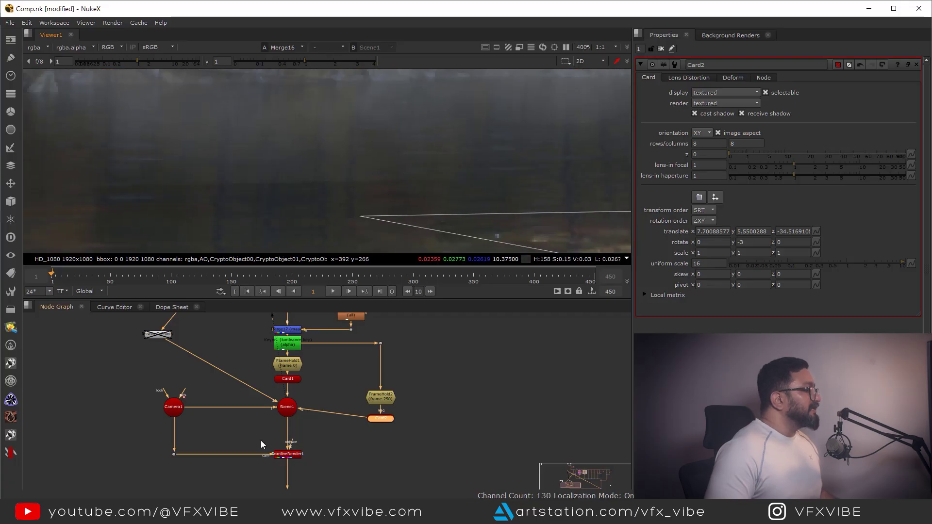
{"action": "middle_click_drag", "start_coordinate": [262, 444], "coordinate": [320, 491]}
{"action": "double_click", "coordinate": [410, 343]}
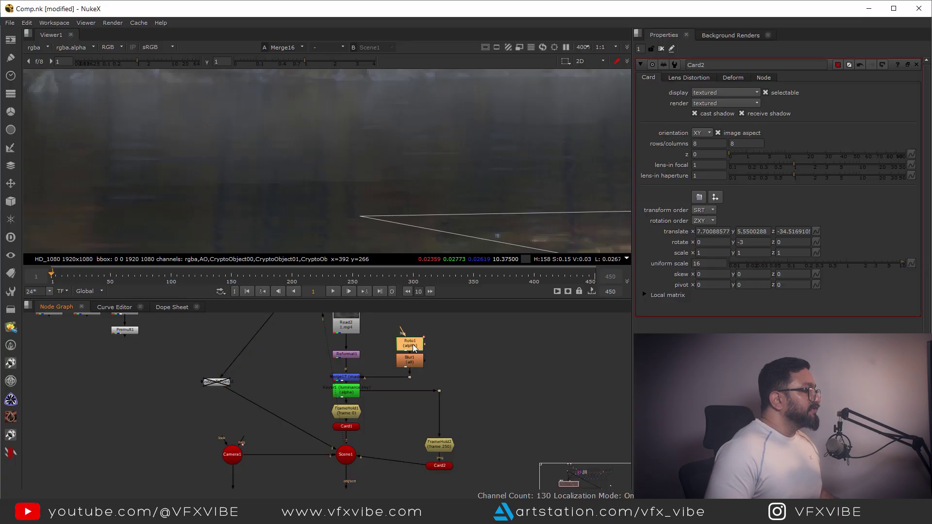
{"action": "scroll", "coordinate": [333, 171], "scroll_direction": "down", "scroll_amount": 2}
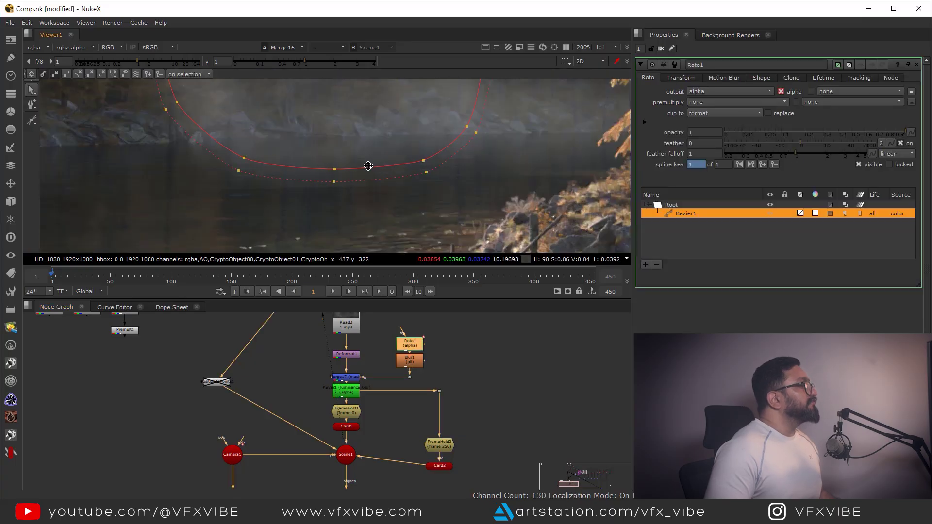
{"action": "left_click_drag", "start_coordinate": [216, 112], "coordinate": [488, 189]}
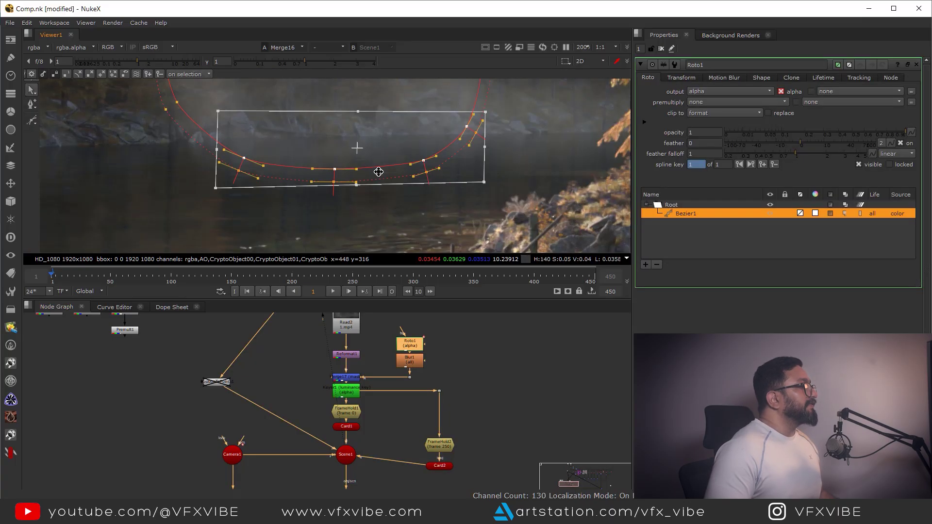
{"action": "left_click_drag", "start_coordinate": [377, 162], "coordinate": [377, 152]}
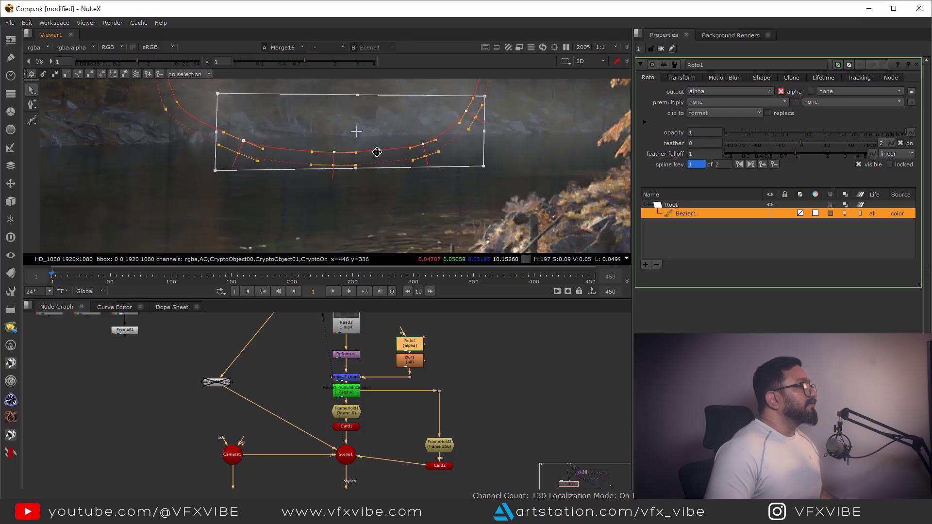
{"action": "scroll", "coordinate": [512, 200], "scroll_direction": "down", "scroll_amount": 3}
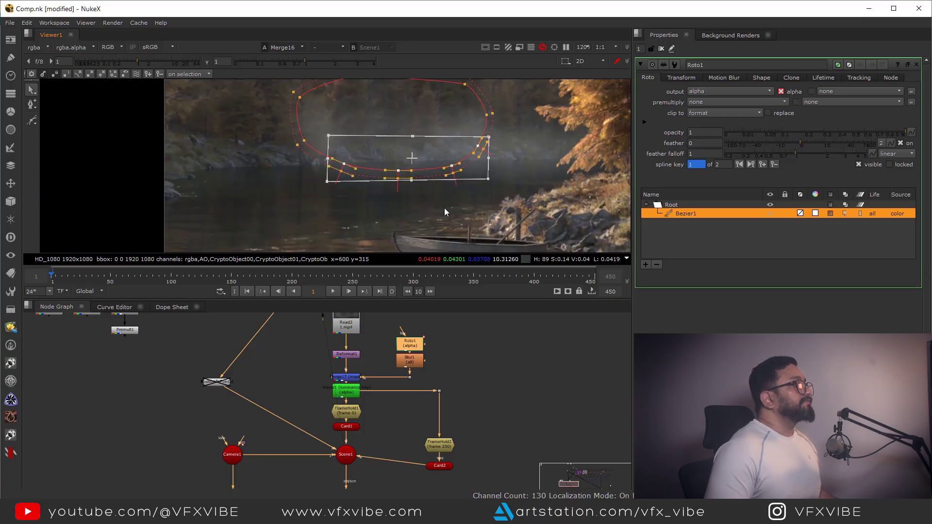
{"action": "middle_click_drag", "start_coordinate": [444, 208], "coordinate": [371, 242]}
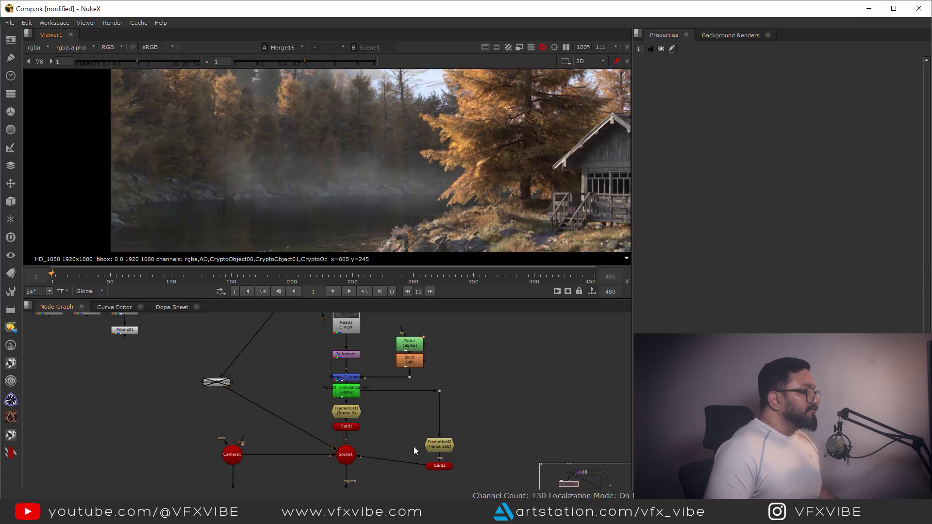
Toggle Card2 off and on to compare the composite with and without the second fog layer
{"action": "middle_click_drag", "start_coordinate": [414, 446], "coordinate": [387, 373]}
{"action": "left_click", "coordinate": [412, 392]}
{"action": "key", "text": "d"}
{"action": "scroll", "coordinate": [465, 190], "scroll_direction": "up", "scroll_amount": 2}
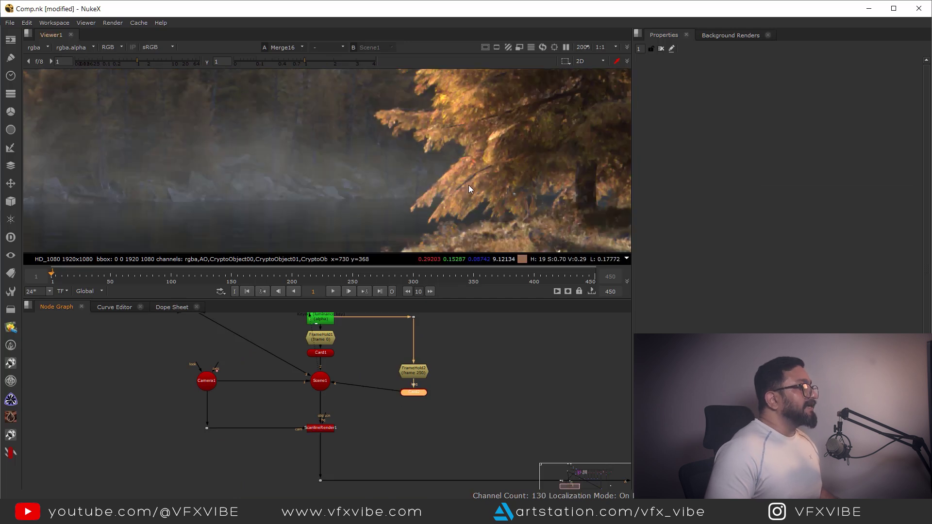
{"action": "key", "text": "d"}
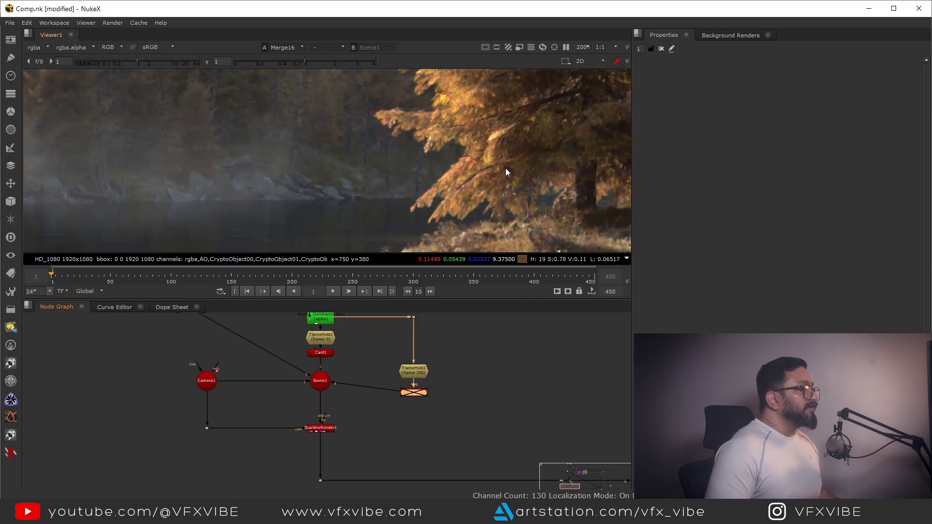
{"action": "scroll", "coordinate": [426, 412], "scroll_direction": "down", "scroll_amount": 5}
{"action": "scroll", "coordinate": [426, 412], "scroll_direction": "up", "scroll_amount": 3}
Add a Cryptomatte node fed by the render, place it near the fog nodes and show it in the viewer
{"action": "left_click_drag", "start_coordinate": [432, 380], "coordinate": [423, 402]}
{"action": "scroll", "coordinate": [433, 387], "scroll_direction": "down", "scroll_amount": 5}
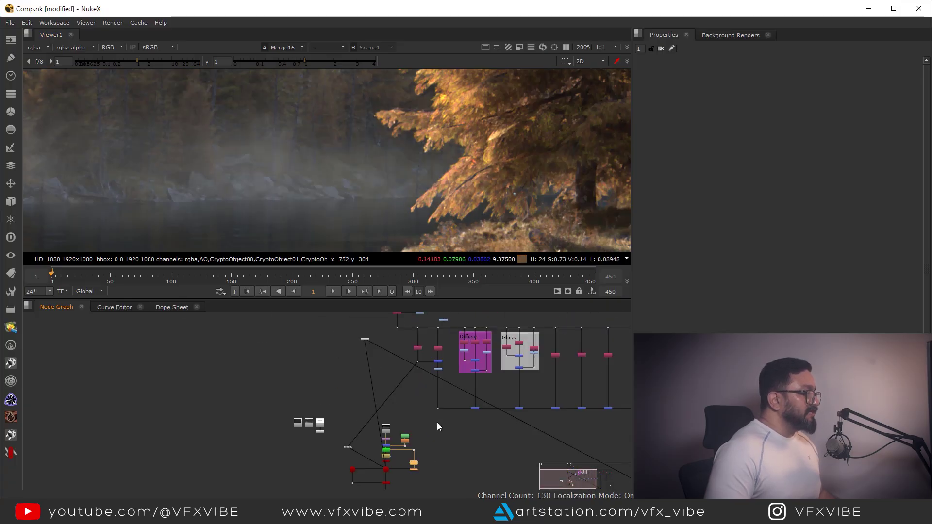
{"action": "middle_click_drag", "start_coordinate": [404, 389], "coordinate": [402, 382]}
{"action": "left_click", "coordinate": [417, 394]}
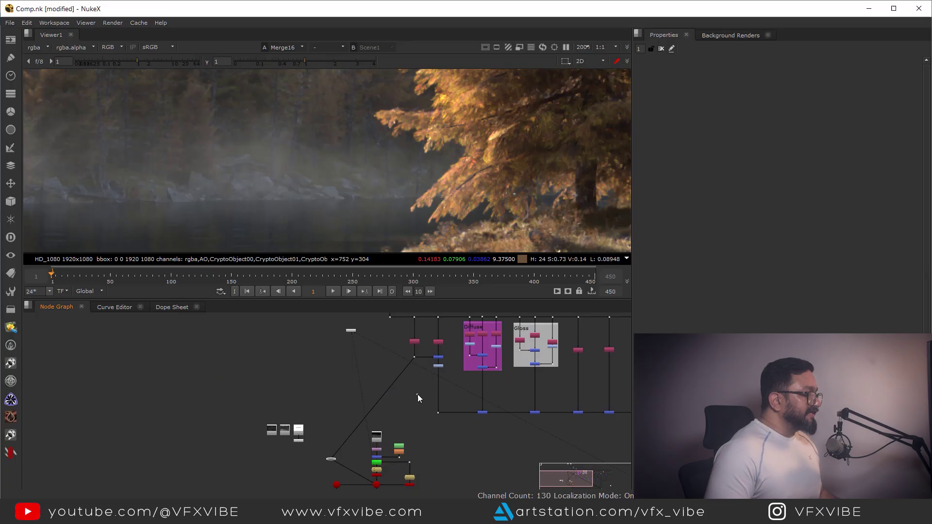
{"action": "key", "text": "Tab"}
{"action": "type", "text": "cry"}
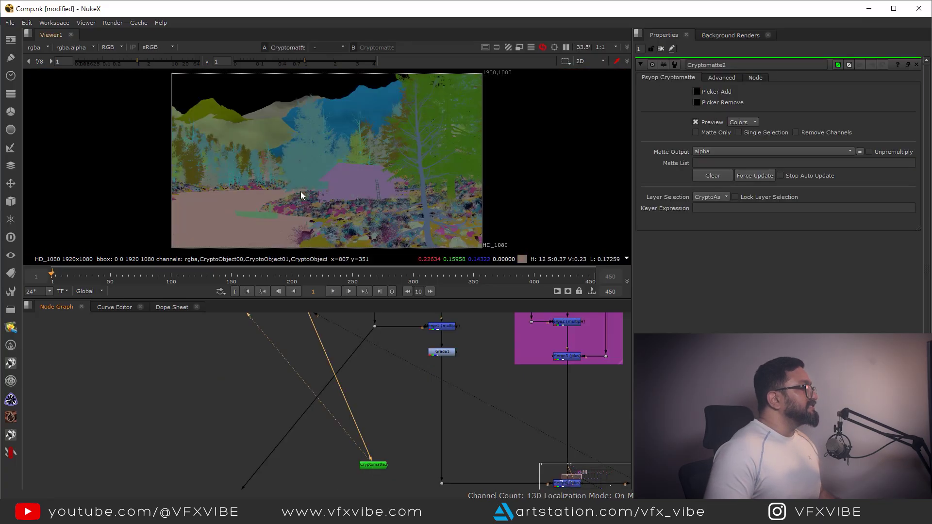
{"action": "scroll", "coordinate": [320, 179], "scroll_direction": "up", "scroll_amount": 4}
{"action": "middle_click_drag", "start_coordinate": [372, 470], "coordinate": [374, 418]}
{"action": "left_click_drag", "start_coordinate": [374, 415], "coordinate": [378, 414]}
Pick the conifer beside the cabin in Cryptomatte2 to add Conifers_01_01 to the matte list
{"action": "left_click", "coordinate": [697, 92]}
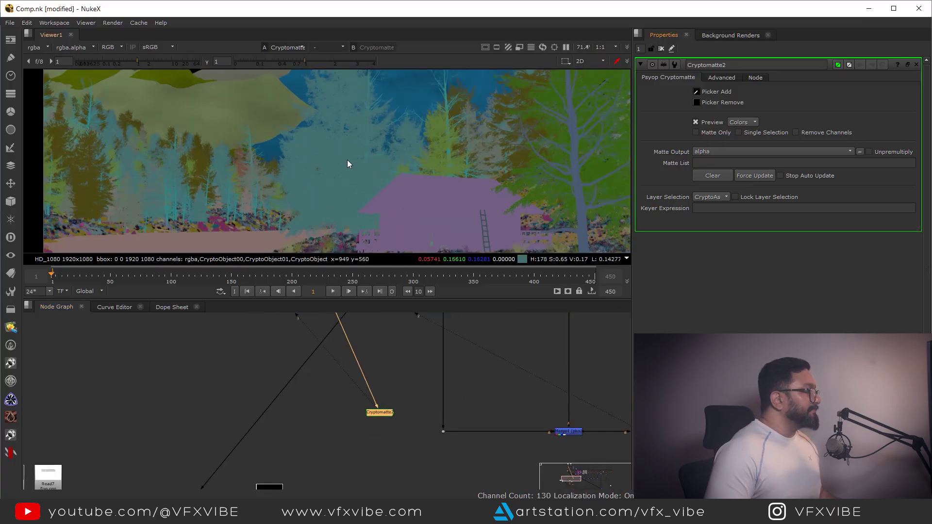
{"action": "left_click", "coordinate": [337, 188], "text": "ctrl"}
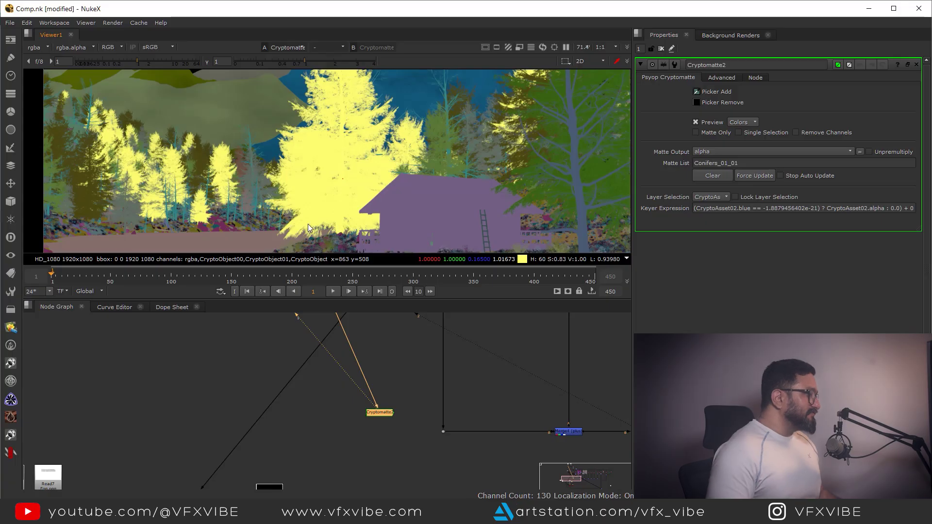
{"action": "scroll", "coordinate": [388, 437], "scroll_direction": "down", "scroll_amount": 5}
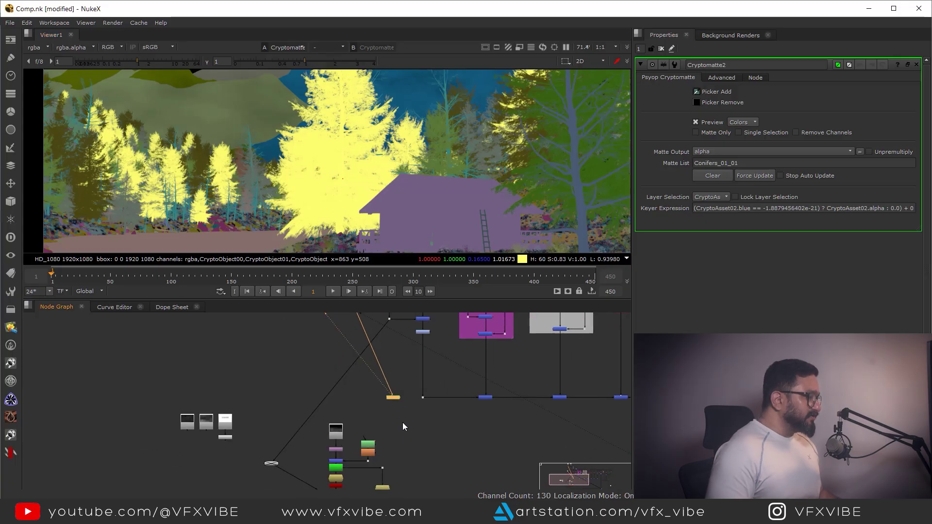
{"action": "scroll", "coordinate": [392, 370], "scroll_direction": "up", "scroll_amount": 4}
{"action": "left_click", "coordinate": [755, 78]}
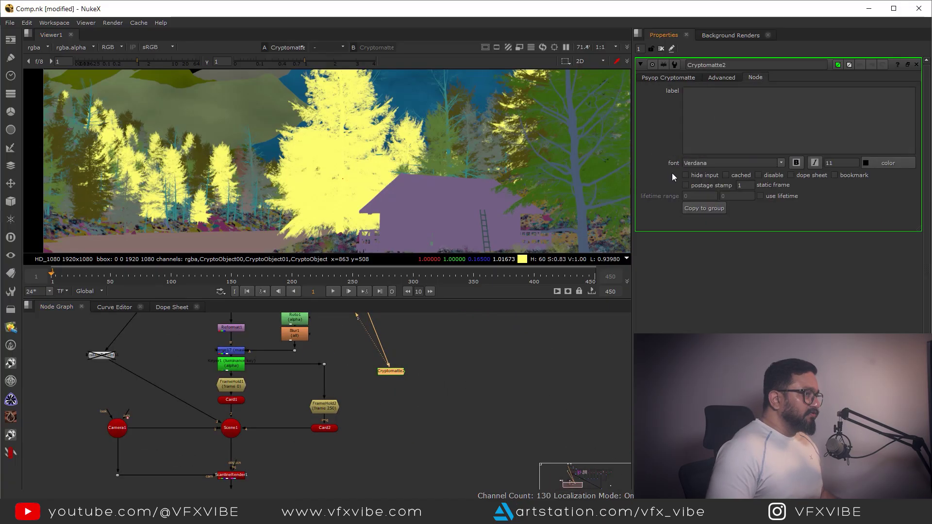
Insert a Merge node below ScanlineRender1 and connect its A input to Cryptomatte2 through a dot
{"action": "scroll", "coordinate": [454, 355], "scroll_direction": "down", "scroll_amount": 3}
{"action": "left_click", "coordinate": [434, 436]}
{"action": "middle_click_drag", "start_coordinate": [438, 365], "coordinate": [420, 395]}
{"action": "scroll", "coordinate": [419, 402], "scroll_direction": "up", "scroll_amount": 5}
{"action": "middle_click_drag", "start_coordinate": [435, 440], "coordinate": [440, 395]}
{"action": "left_click", "coordinate": [440, 397]}
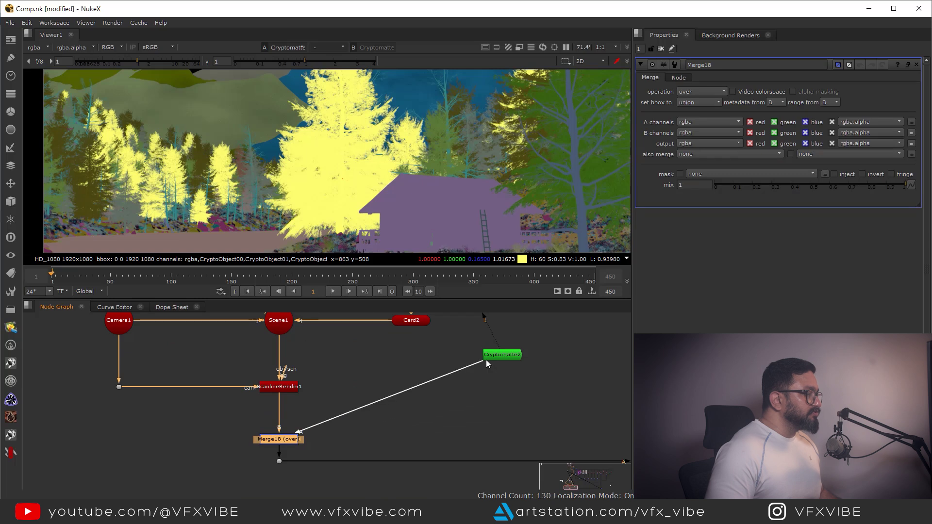
{"action": "left_click_drag", "start_coordinate": [391, 398], "coordinate": [504, 445], "text": "ctrl"}
Show Merge18 in the viewer and set its operation to stencil
{"action": "left_click", "coordinate": [281, 440]}
{"action": "key", "text": "1"}
{"action": "left_click", "coordinate": [690, 93]}
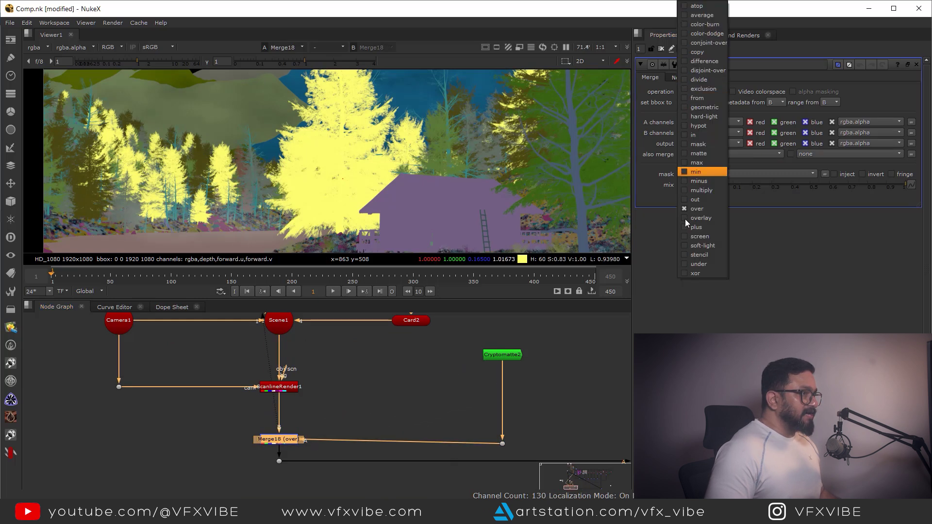
{"action": "left_click", "coordinate": [700, 263]}
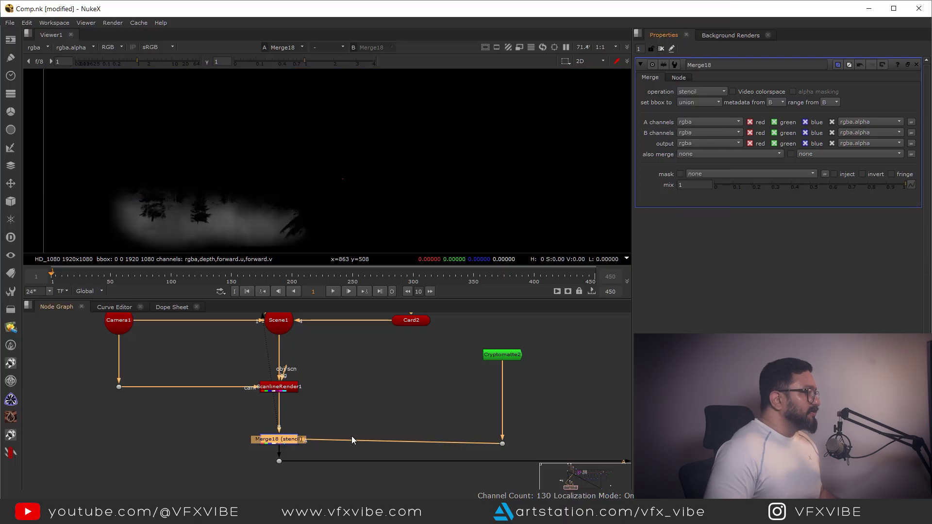
{"action": "middle_click_drag", "start_coordinate": [340, 390], "coordinate": [344, 358]}
{"action": "scroll", "coordinate": [343, 189], "scroll_direction": "up", "scroll_amount": 5}
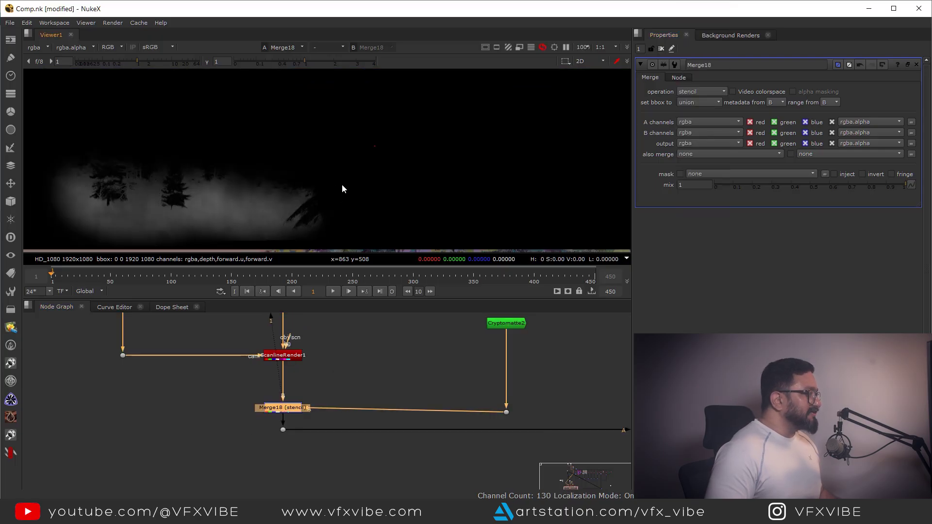
{"action": "scroll", "coordinate": [466, 404], "scroll_direction": "down", "scroll_amount": 3}
Show the Merge16 composite and examine the fog around the conifers with the tree matte applied
{"action": "middle_click_drag", "start_coordinate": [516, 411], "coordinate": [233, 413]}
{"action": "middle_click_drag", "start_coordinate": [607, 392], "coordinate": [379, 392]}
{"action": "scroll", "coordinate": [378, 390], "scroll_direction": "down", "scroll_amount": 3}
{"action": "left_click", "coordinate": [434, 403]}
{"action": "key", "text": "1"}
{"action": "middle_click_drag", "start_coordinate": [310, 204], "coordinate": [387, 191]}
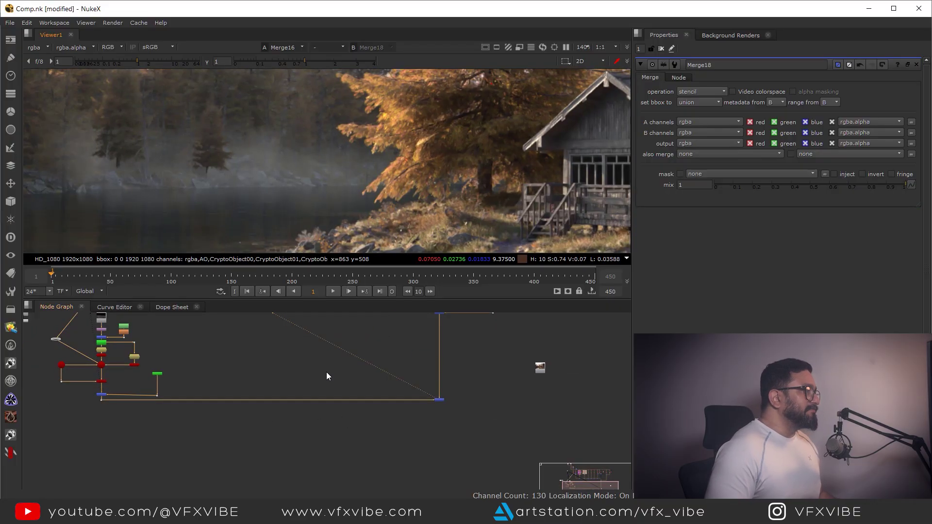
Examine the Cryptomatte2 branch in the node graph and the fog around the trees in the Merge16 composite
{"action": "scroll", "coordinate": [326, 376], "scroll_direction": "down", "scroll_amount": 3}
{"action": "middle_click_drag", "start_coordinate": [327, 377], "coordinate": [404, 383]}
{"action": "scroll", "coordinate": [292, 373], "scroll_direction": "up", "scroll_amount": 2}
{"action": "middle_click_drag", "start_coordinate": [331, 385], "coordinate": [348, 373]}
{"action": "scroll", "coordinate": [350, 390], "scroll_direction": "up", "scroll_amount": 4}
{"action": "left_click_drag", "start_coordinate": [380, 337], "coordinate": [336, 397]}
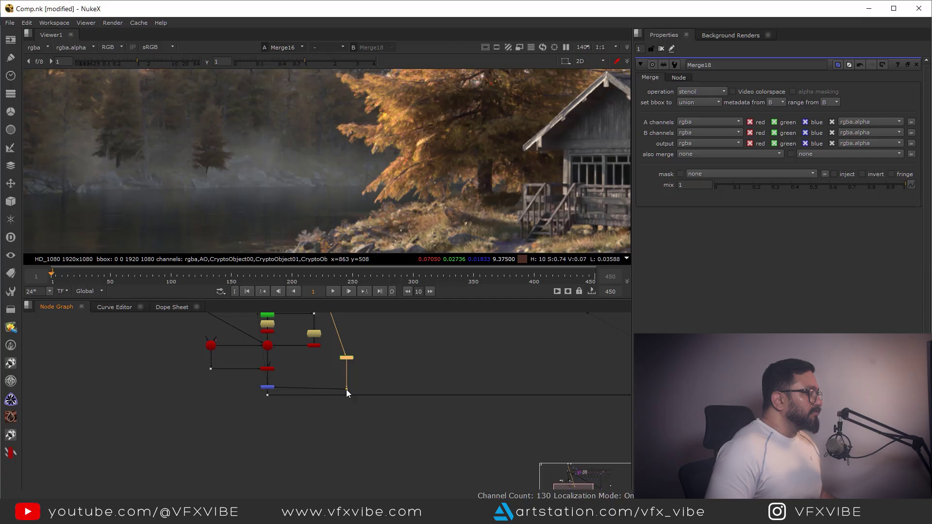
{"action": "scroll", "coordinate": [347, 392], "scroll_direction": "down", "scroll_amount": 3}
{"action": "middle_click_drag", "start_coordinate": [327, 380], "coordinate": [279, 391]}
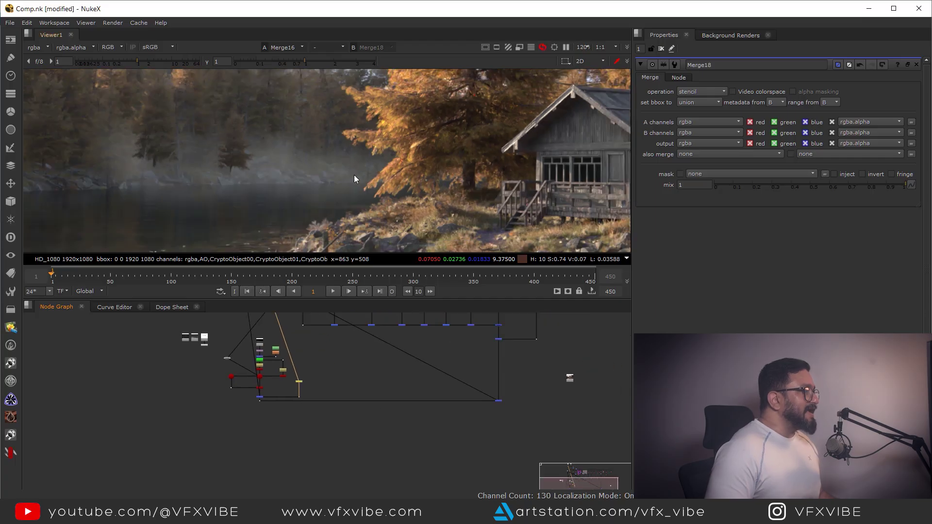
{"action": "scroll", "coordinate": [388, 214], "scroll_direction": "down", "scroll_amount": 3}
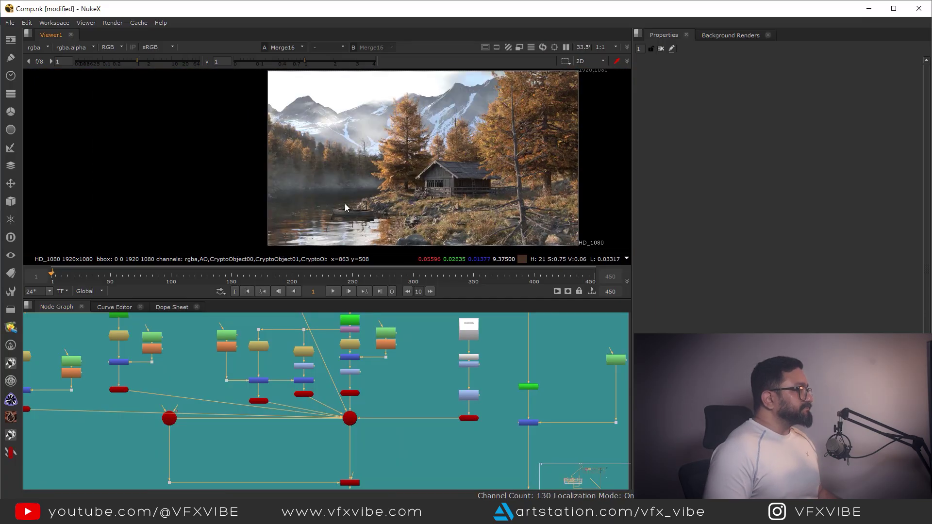
{"action": "scroll", "coordinate": [308, 195], "scroll_direction": "up", "scroll_amount": 2}
{"action": "middle_click_drag", "start_coordinate": [327, 200], "coordinate": [349, 205]}
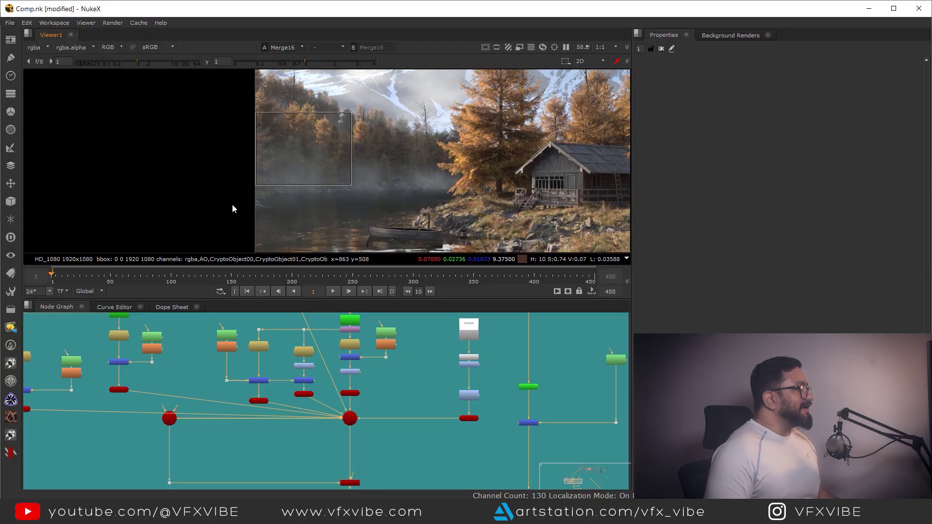
Show Scene1 in the viewer and enable the point cloud node that feeds it
{"action": "left_click", "coordinate": [348, 421]}
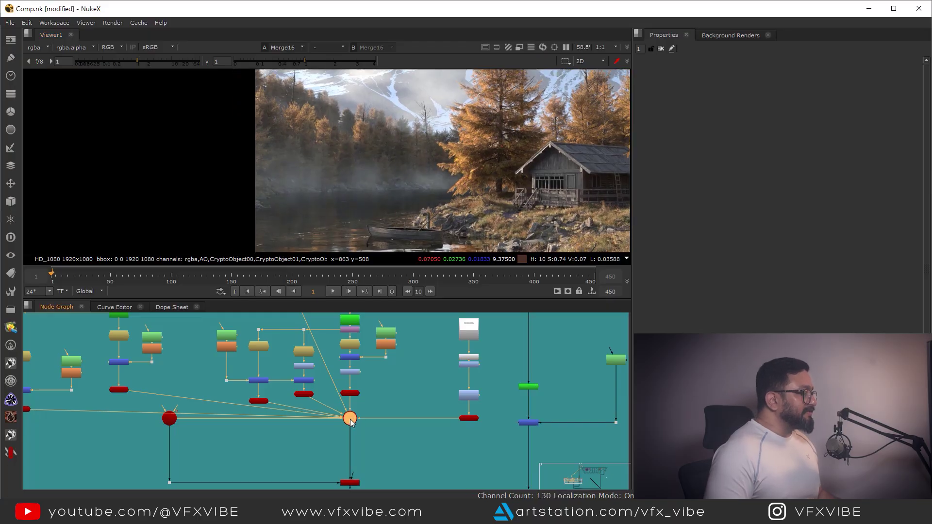
{"action": "key", "text": "1"}
{"action": "scroll", "coordinate": [347, 175], "scroll_direction": "down", "scroll_amount": 3}
{"action": "middle_click_drag", "start_coordinate": [337, 177], "coordinate": [393, 131]}
{"action": "middle_click_drag", "start_coordinate": [209, 415], "coordinate": [337, 476]}
{"action": "middle_click_drag", "start_coordinate": [362, 340], "coordinate": [395, 418]}
{"action": "left_click", "coordinate": [475, 398]}
{"action": "key", "text": "d"}
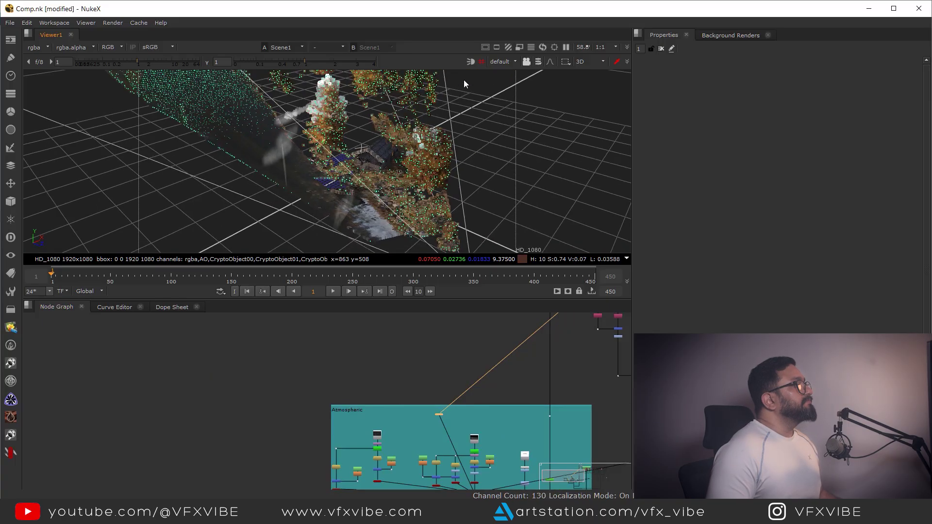
Open the Scene1 properties and inspect the fog card placement against the point cloud from different angles
{"action": "left_click_drag", "start_coordinate": [464, 80], "coordinate": [291, 165], "text": "ctrl"}
{"action": "middle_click_drag", "start_coordinate": [485, 485], "coordinate": [420, 401]}
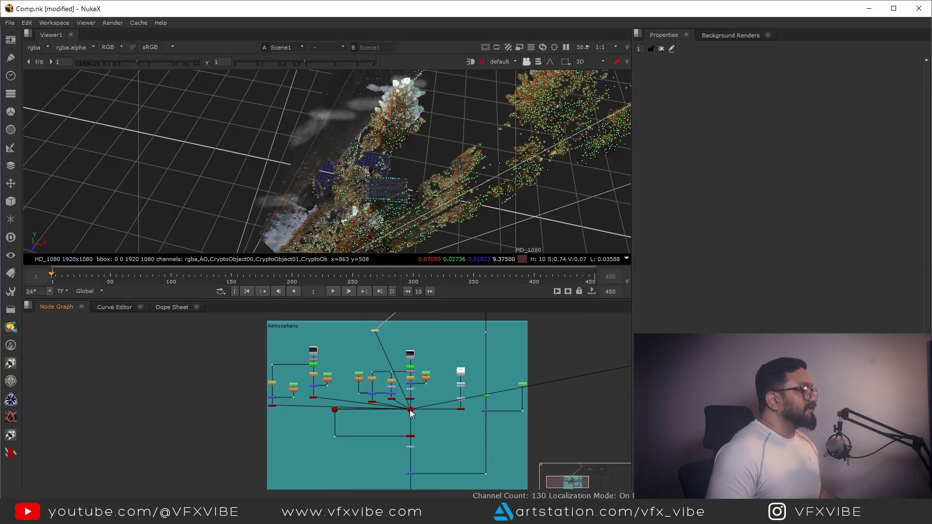
{"action": "double_click", "coordinate": [410, 410]}
{"action": "left_click_drag", "start_coordinate": [333, 184], "coordinate": [318, 200], "text": "ctrl"}
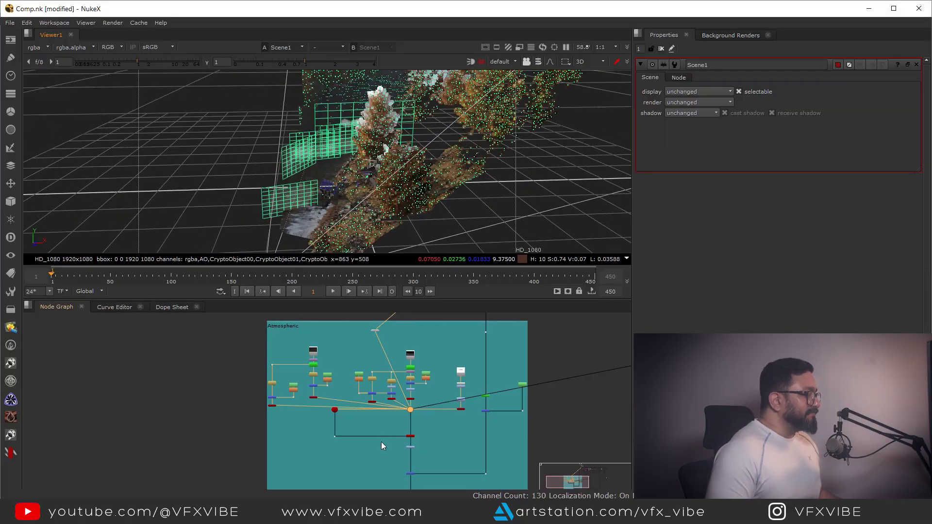
Disable the point cloud node feeding Scene1 and show the Merge16 composite in the 2D view
{"action": "left_click_drag", "start_coordinate": [358, 340], "coordinate": [392, 324]}
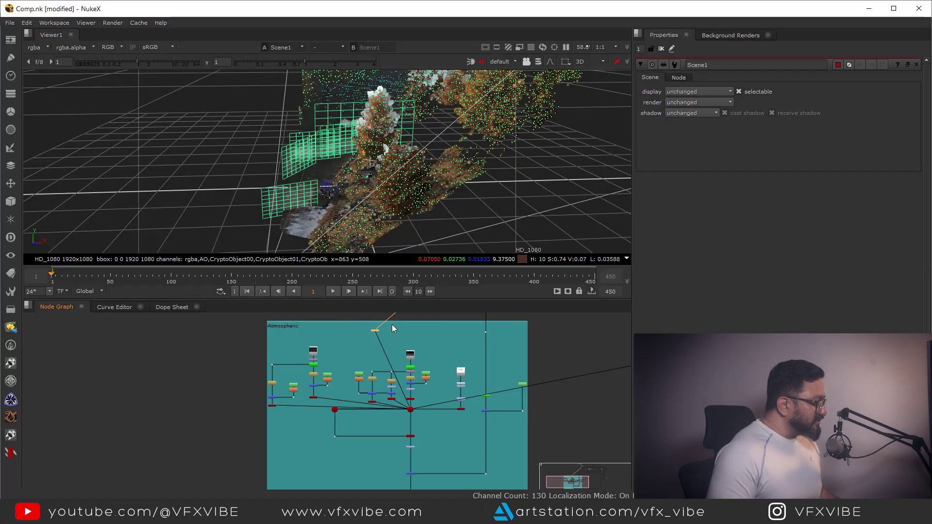
{"action": "key", "text": "d"}
{"action": "middle_click_drag", "start_coordinate": [333, 369], "coordinate": [161, 329]}
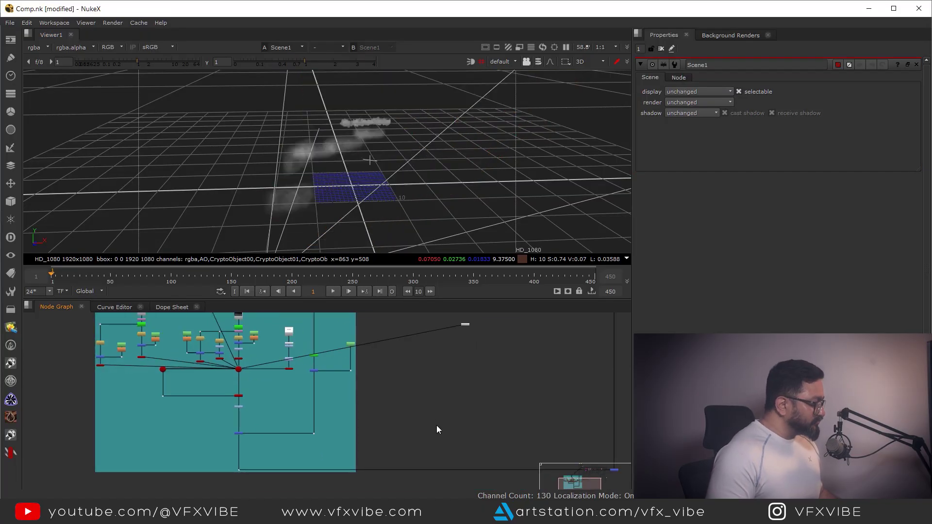
{"action": "key", "text": "Tab"}
{"action": "scroll", "coordinate": [428, 393], "scroll_direction": "down", "scroll_amount": 2}
{"action": "left_click_drag", "start_coordinate": [450, 394], "coordinate": [533, 460]}
{"action": "key", "text": "1"}
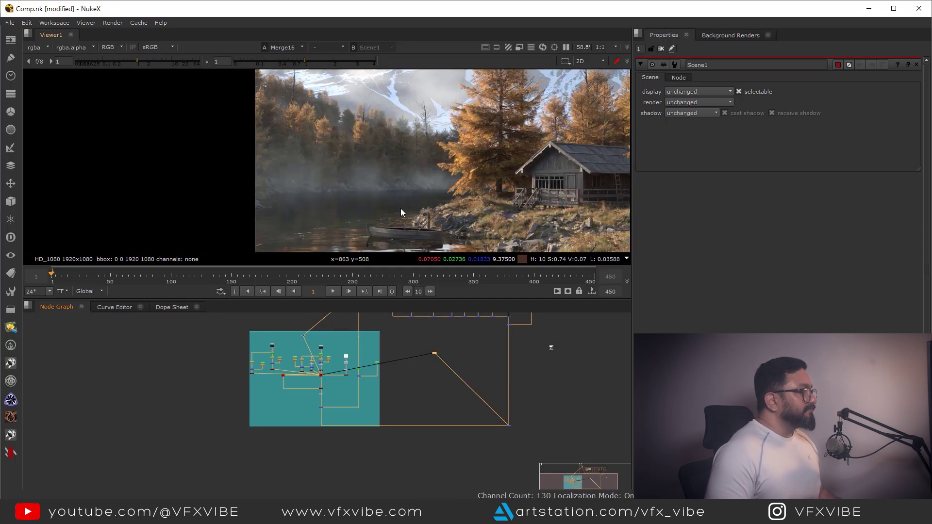
Examine the fog over the lake, forest and mountains in the enlarged Merge16 composite, then the Atmospheric node group
{"action": "key", "text": "space"}
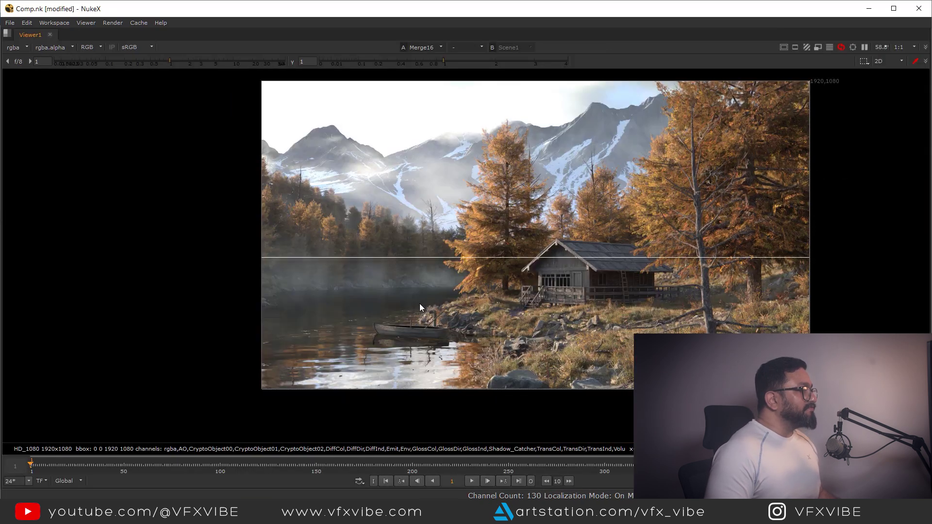
{"action": "scroll", "coordinate": [419, 302], "scroll_direction": "up", "scroll_amount": 2}
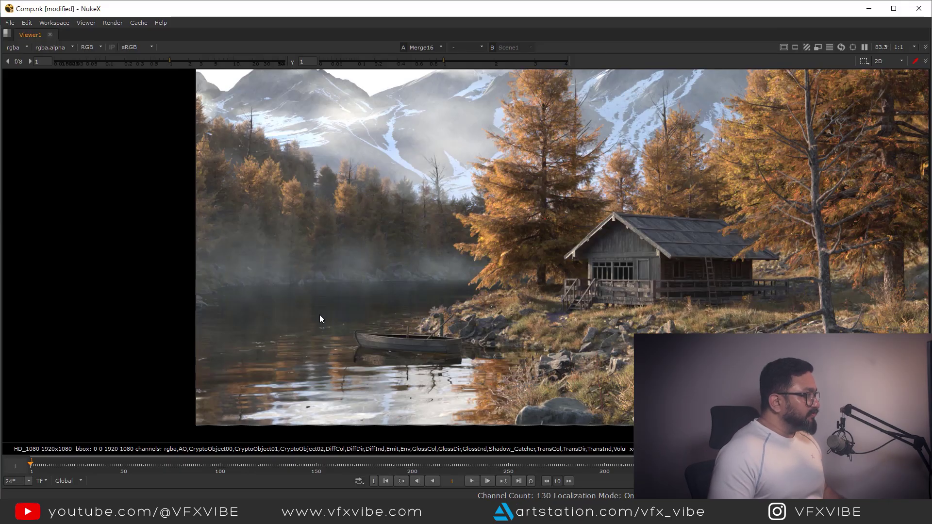
{"action": "scroll", "coordinate": [299, 266], "scroll_direction": "up", "scroll_amount": 3}
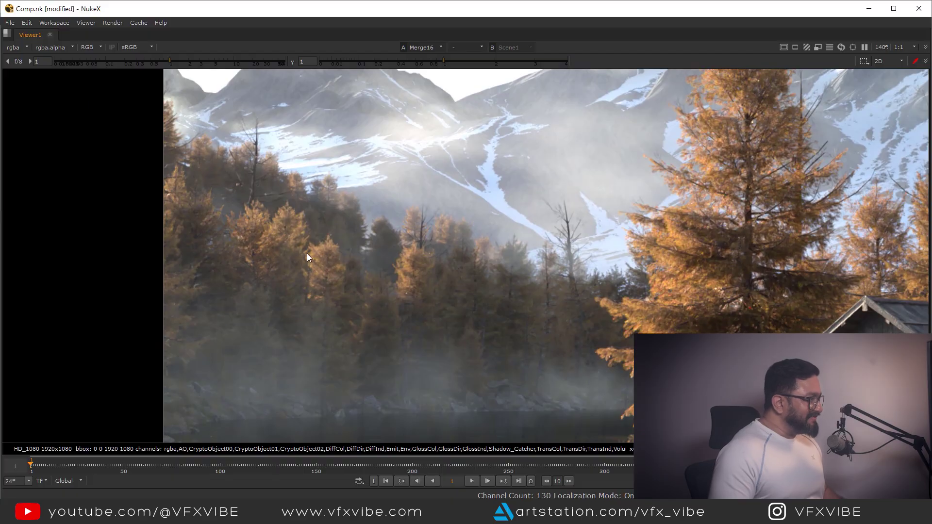
{"action": "scroll", "coordinate": [307, 270], "scroll_direction": "down", "scroll_amount": 3}
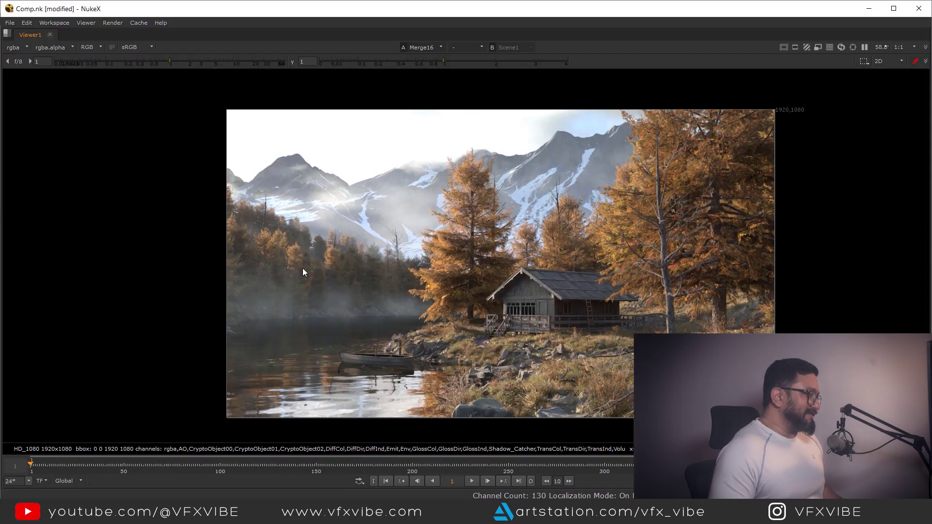
{"action": "key", "text": "space"}
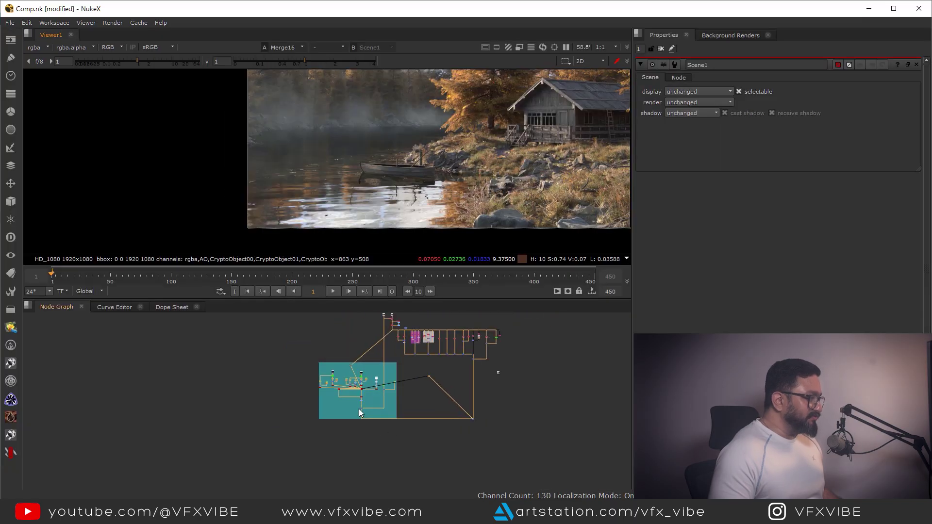
{"action": "scroll", "coordinate": [360, 413], "scroll_direction": "up", "scroll_amount": 4}
{"action": "middle_click_drag", "start_coordinate": [406, 351], "coordinate": [405, 365]}
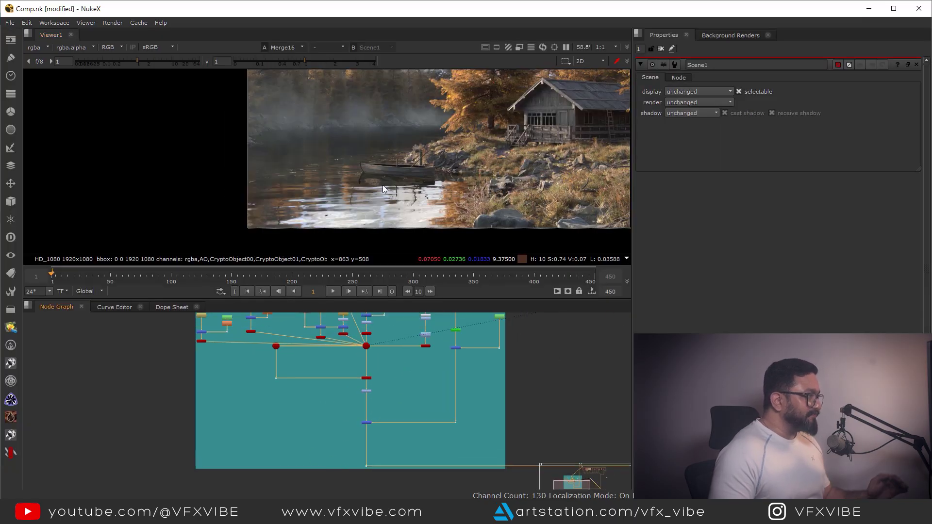
{"action": "middle_click_drag", "start_coordinate": [375, 175], "coordinate": [377, 221]}
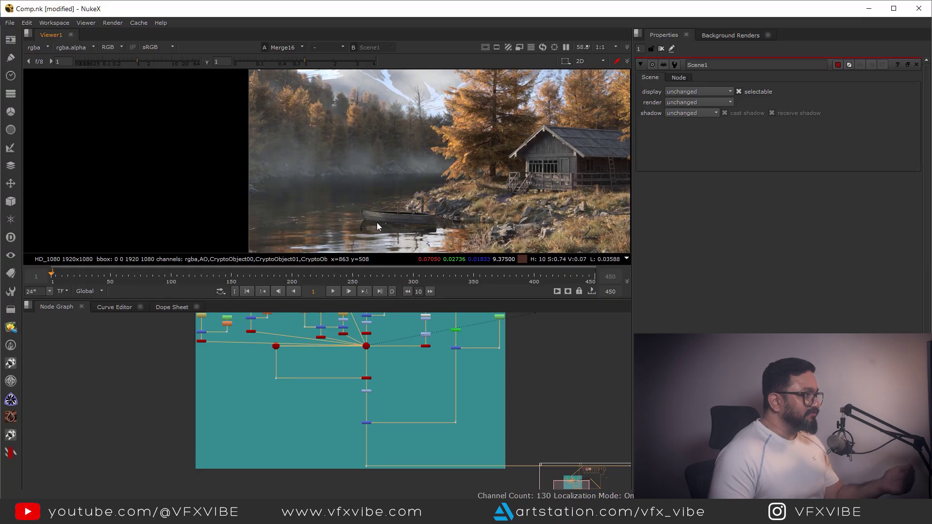
{"action": "scroll", "coordinate": [435, 391], "scroll_direction": "down", "scroll_amount": 3}
{"action": "scroll", "coordinate": [423, 406], "scroll_direction": "up", "scroll_amount": 4}
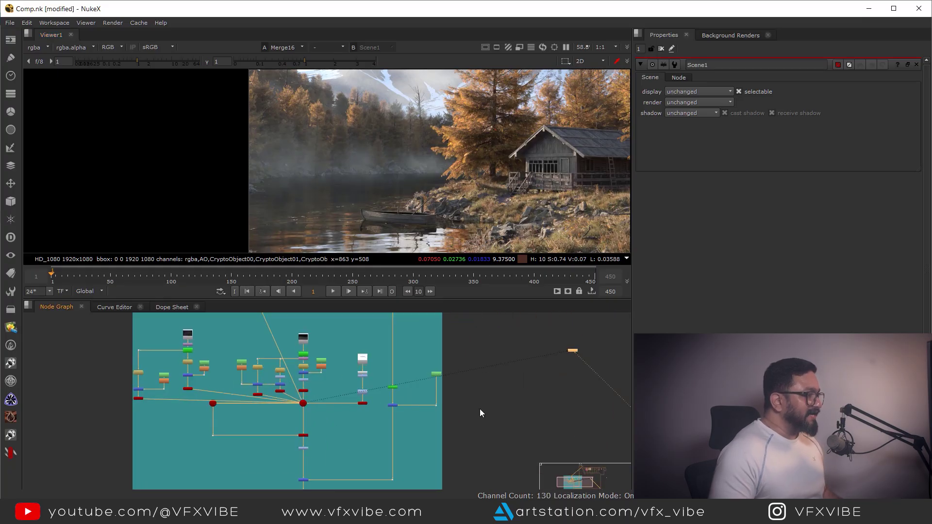
{"action": "middle_click_drag", "start_coordinate": [408, 417], "coordinate": [400, 454]}
{"action": "scroll", "coordinate": [417, 413], "scroll_direction": "down", "scroll_amount": 3}
{"action": "middle_click_drag", "start_coordinate": [415, 396], "coordinate": [415, 380]}
{"action": "scroll", "coordinate": [346, 385], "scroll_direction": "up", "scroll_amount": 3}
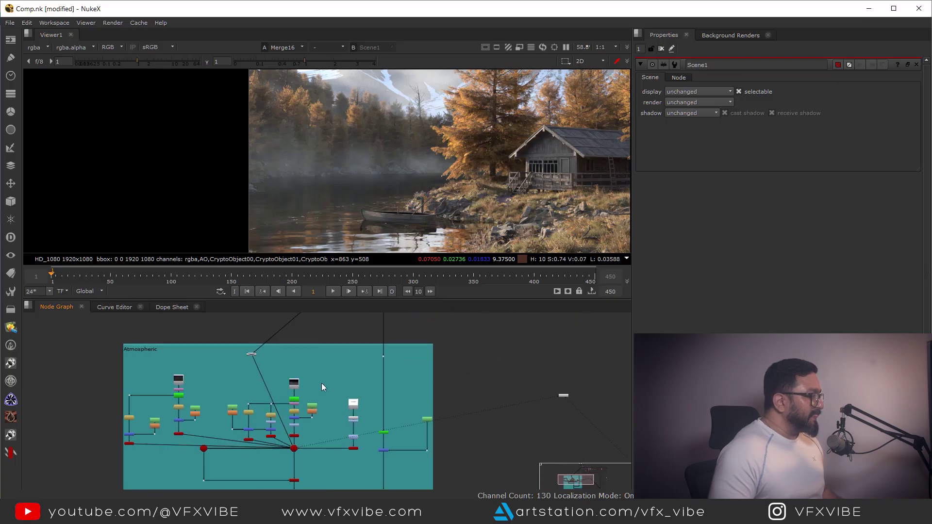
Add a PostageStamp node fed by the Read5 clip 2.mp4 and hide its input
{"action": "middle_click_drag", "start_coordinate": [266, 388], "coordinate": [415, 391]}
{"action": "scroll", "coordinate": [448, 394], "scroll_direction": "up", "scroll_amount": 5}
{"action": "middle_click_drag", "start_coordinate": [179, 381], "coordinate": [278, 367]}
{"action": "scroll", "coordinate": [278, 367], "scroll_direction": "up", "scroll_amount": 1}
{"action": "scroll", "coordinate": [279, 368], "scroll_direction": "up", "scroll_amount": 4}
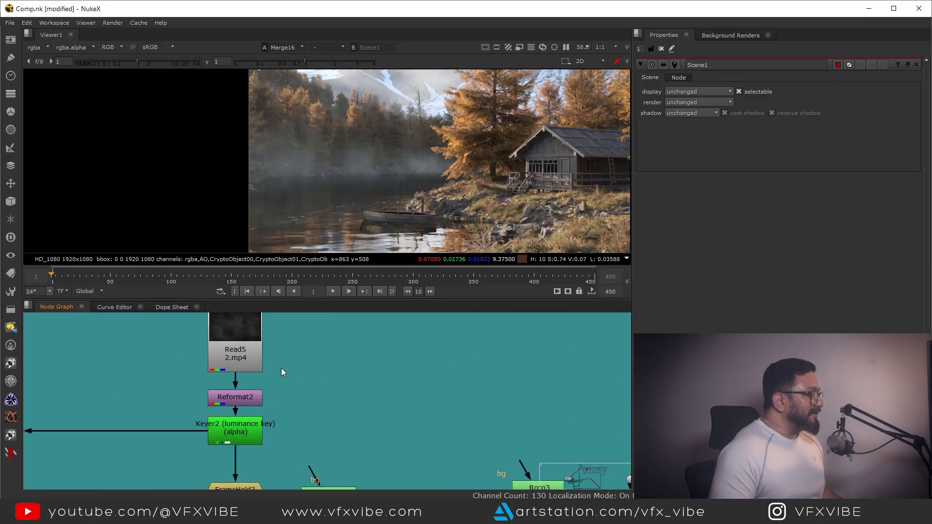
{"action": "left_click", "coordinate": [252, 361]}
{"action": "scroll", "coordinate": [358, 378], "scroll_direction": "down", "scroll_amount": 4}
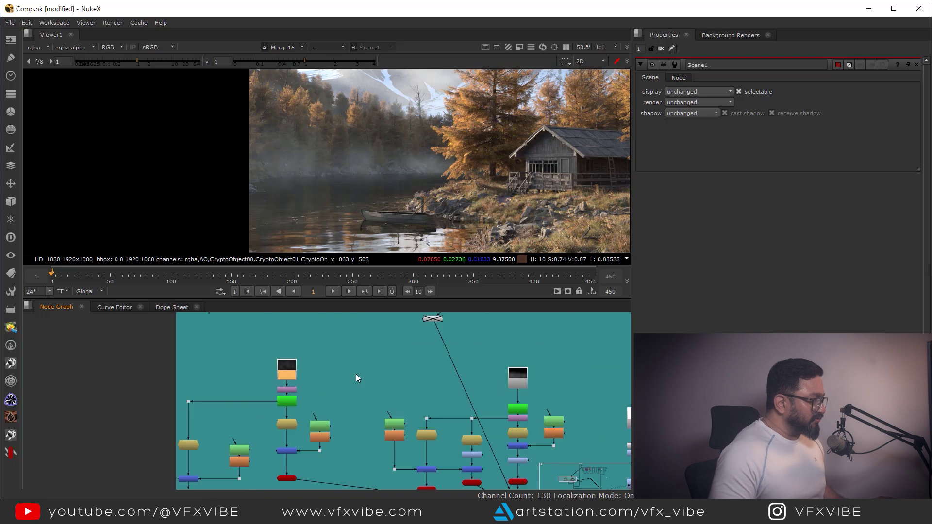
{"action": "middle_click_drag", "start_coordinate": [330, 374], "coordinate": [218, 381]}
{"action": "left_click", "coordinate": [365, 355]}
{"action": "key", "text": "Tab"}
{"action": "type", "text": "post"}
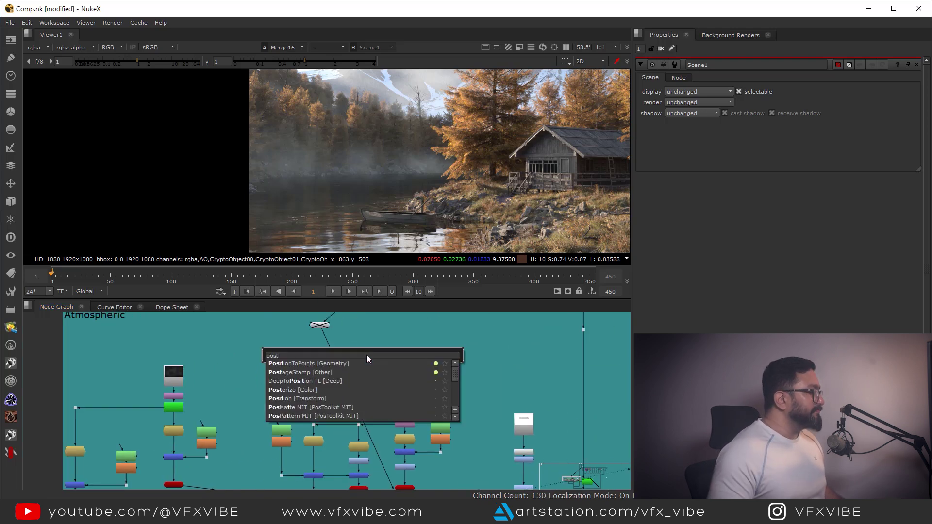
{"action": "key", "text": "Down"}
{"action": "key", "text": "Return"}
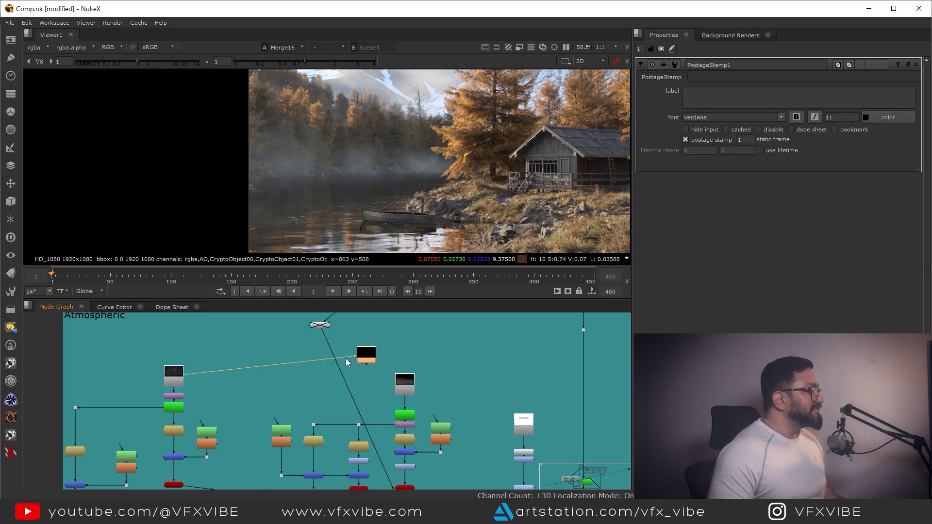
{"action": "left_click", "coordinate": [685, 129]}
Move the PostageStamp node outside the Atmospheric backdrop and show its whole fog image in the viewer
{"action": "middle_click_drag", "start_coordinate": [373, 384], "coordinate": [271, 360]}
{"action": "left_click_drag", "start_coordinate": [266, 335], "coordinate": [610, 346]}
{"action": "middle_click_drag", "start_coordinate": [551, 353], "coordinate": [345, 325]}
{"action": "scroll", "coordinate": [346, 325], "scroll_direction": "down", "scroll_amount": 4}
{"action": "left_click_drag", "start_coordinate": [382, 326], "coordinate": [396, 327]}
{"action": "key", "text": "1"}
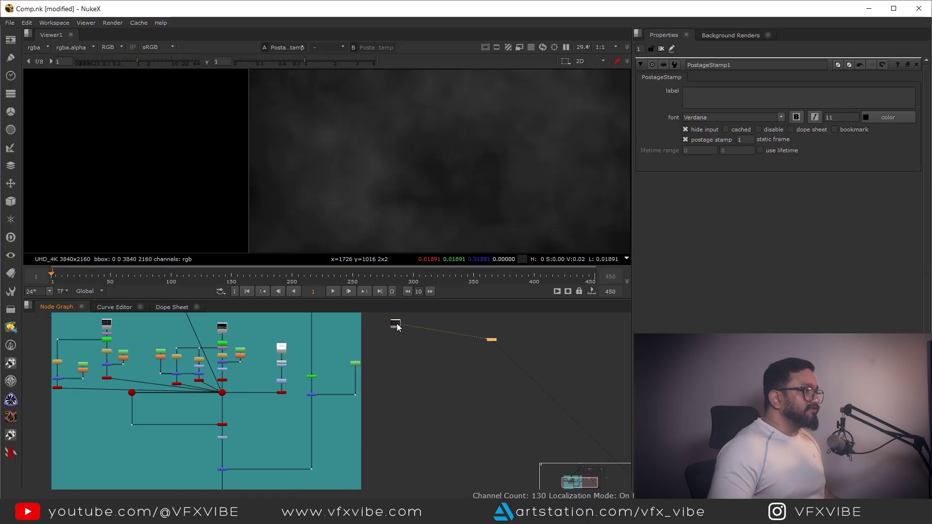
{"action": "key", "text": "f"}
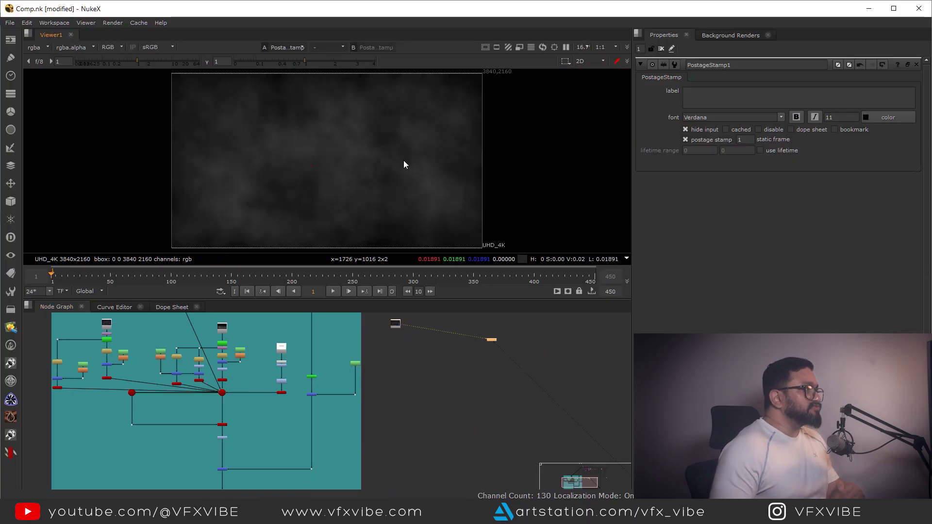
Paste a copy of the DiffCol Shuffle node and connect its input to the first dot of the render pass row
{"action": "middle_click_drag", "start_coordinate": [399, 365], "coordinate": [416, 403]}
{"action": "left_click", "coordinate": [397, 347]}
{"action": "scroll", "coordinate": [416, 403], "scroll_direction": "down", "scroll_amount": 2}
{"action": "scroll", "coordinate": [415, 396], "scroll_direction": "up", "scroll_amount": 2}
{"action": "middle_click_drag", "start_coordinate": [396, 326], "coordinate": [406, 405]}
{"action": "scroll", "coordinate": [406, 406], "scroll_direction": "down", "scroll_amount": 2}
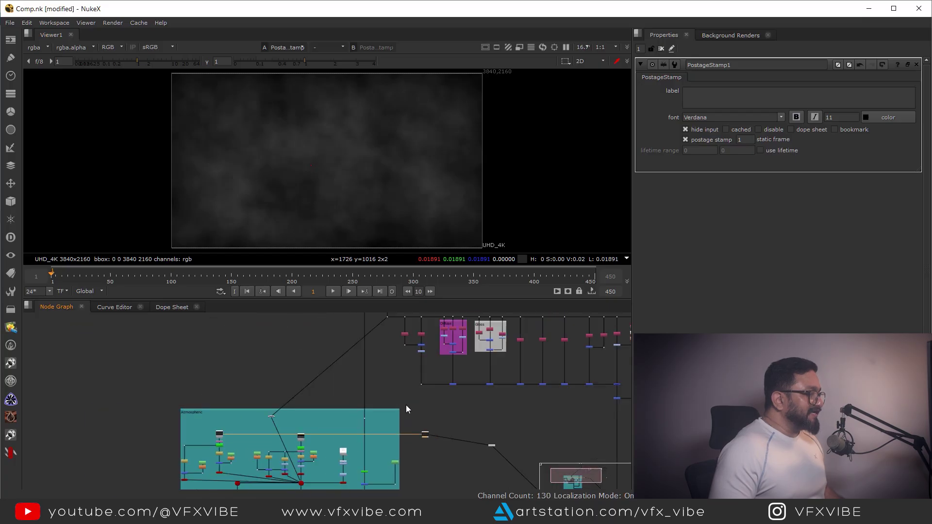
{"action": "middle_click_drag", "start_coordinate": [394, 359], "coordinate": [406, 387]}
{"action": "scroll", "coordinate": [415, 351], "scroll_direction": "up", "scroll_amount": 6}
{"action": "left_click", "coordinate": [340, 380]}
{"action": "key", "text": "ctrl+c"}
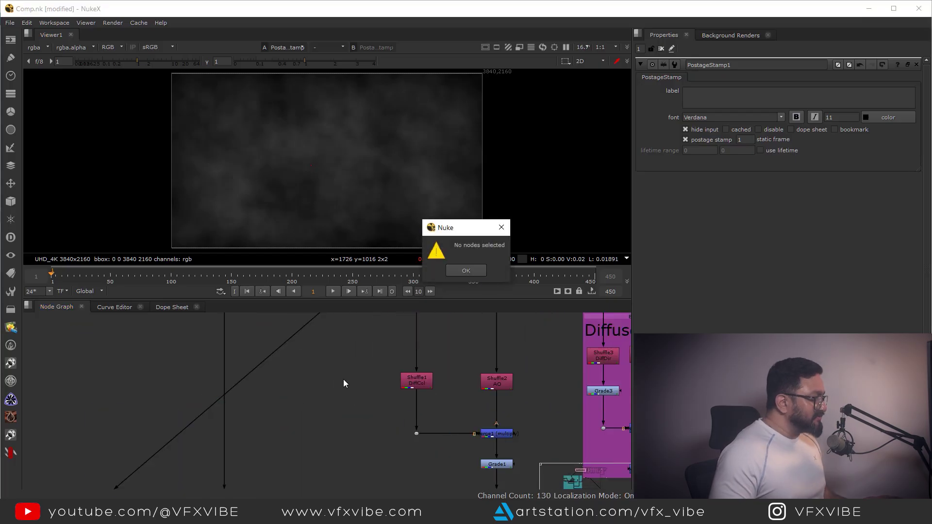
{"action": "left_click", "coordinate": [466, 271]}
{"action": "key", "text": "ctrl+v"}
{"action": "left_click_drag", "start_coordinate": [346, 393], "coordinate": [336, 372]}
{"action": "scroll", "coordinate": [336, 372], "scroll_direction": "down", "scroll_amount": 1}
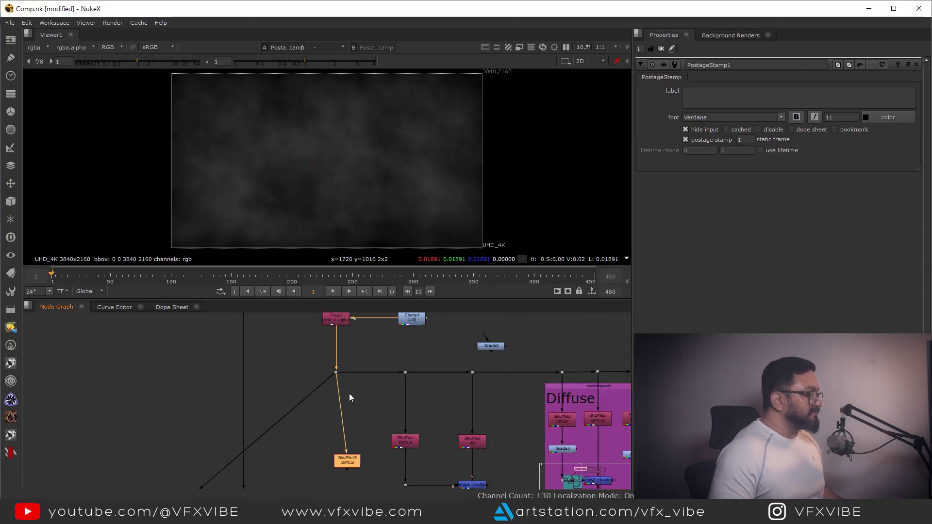
Set the first input layer of the copied Shuffle node to Depth and show its output in the viewer
{"action": "left_click", "coordinate": [670, 95]}
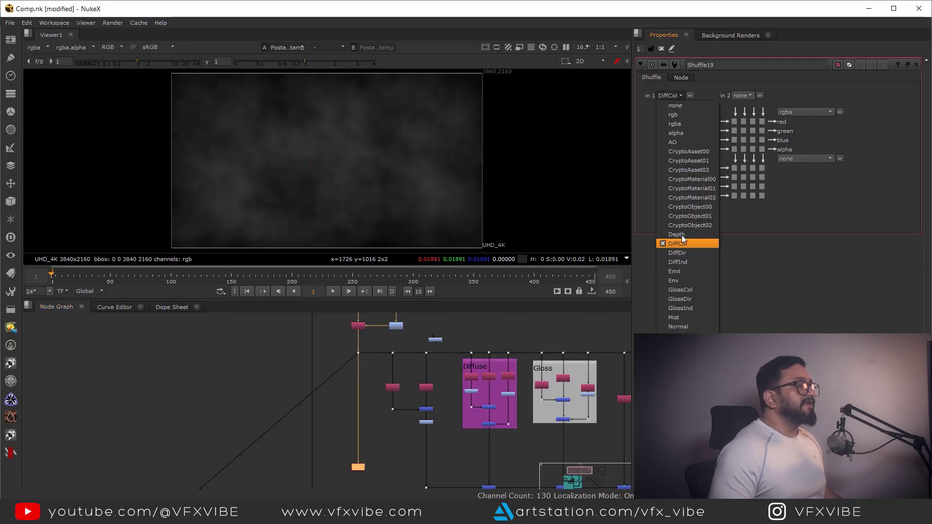
{"action": "left_click", "coordinate": [682, 235]}
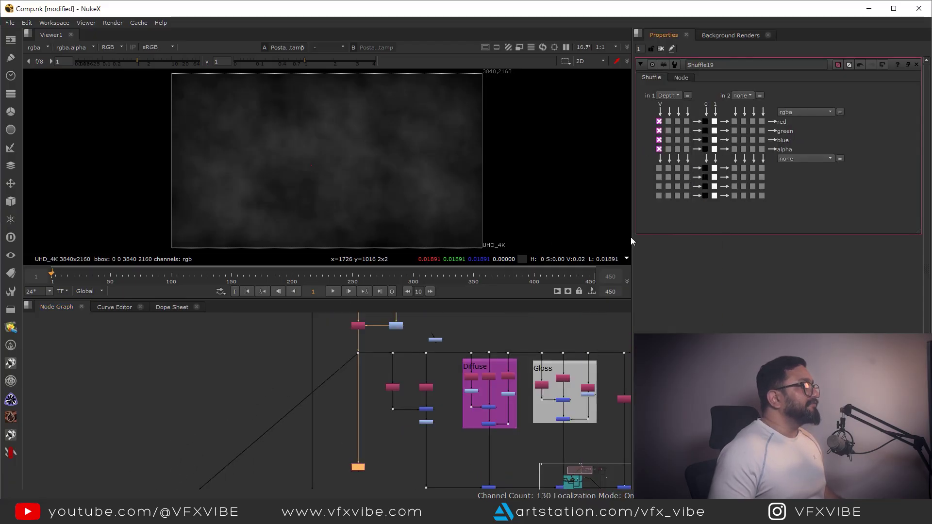
{"action": "middle_click_drag", "start_coordinate": [342, 481], "coordinate": [353, 446]}
{"action": "key", "text": "1"}
Move the Depth Shuffle node down near the fog PostageStamp and add a Grade node below it
{"action": "scroll", "coordinate": [360, 403], "scroll_direction": "down", "scroll_amount": 1}
{"action": "left_click", "coordinate": [360, 402]}
{"action": "scroll", "coordinate": [362, 402], "scroll_direction": "down", "scroll_amount": 4}
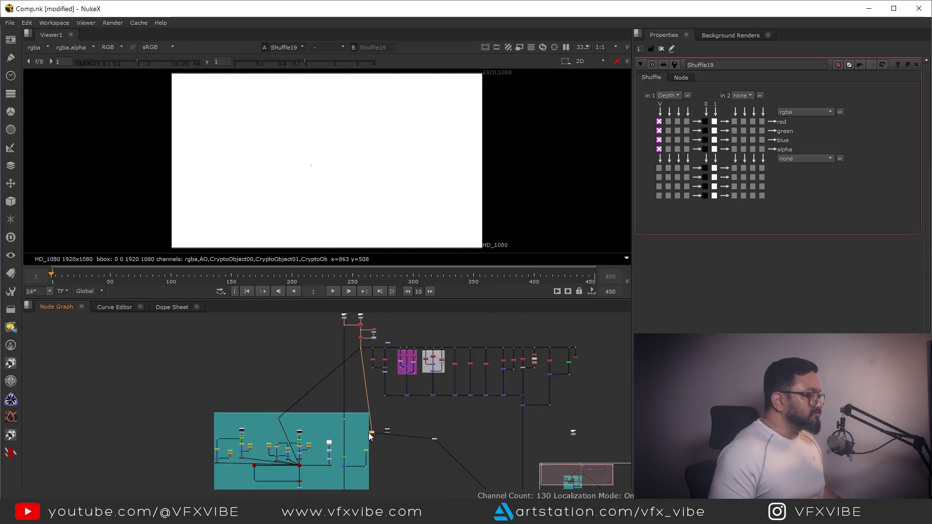
{"action": "scroll", "coordinate": [361, 438], "scroll_direction": "up", "scroll_amount": 5}
{"action": "key", "text": "g"}
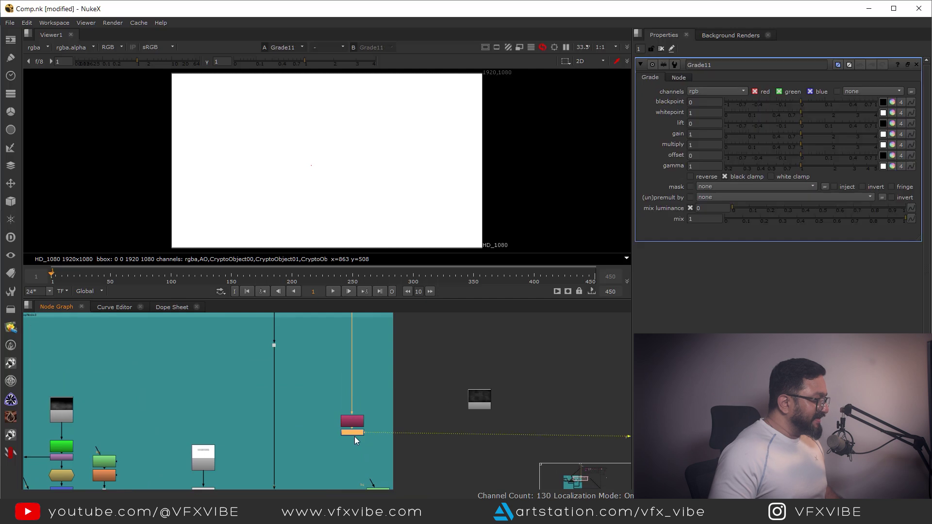
Set the depth Grade node's gain to 0.0005 and its gamma to 0.405
{"action": "left_click_drag", "start_coordinate": [798, 134], "coordinate": [726, 135]}
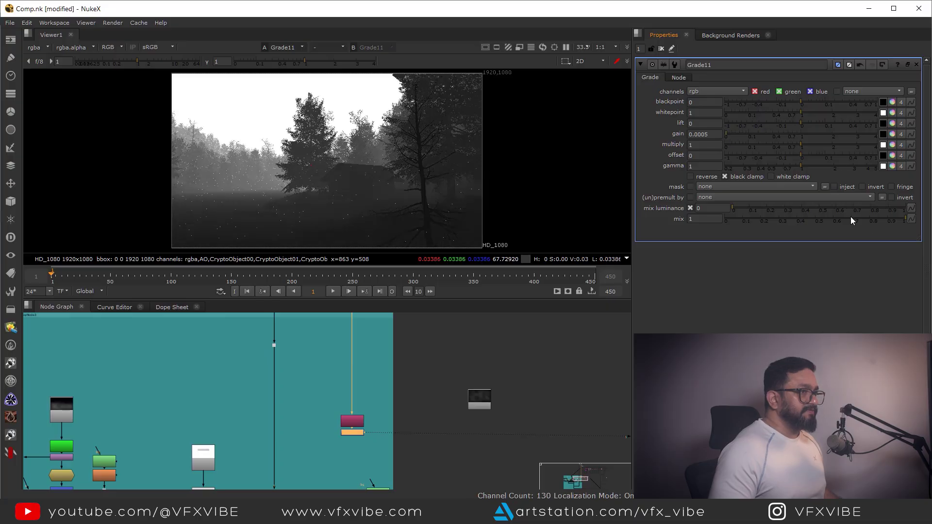
{"action": "left_click_drag", "start_coordinate": [797, 166], "coordinate": [759, 166]}
{"action": "scroll", "coordinate": [249, 165], "scroll_direction": "up", "scroll_amount": 5}
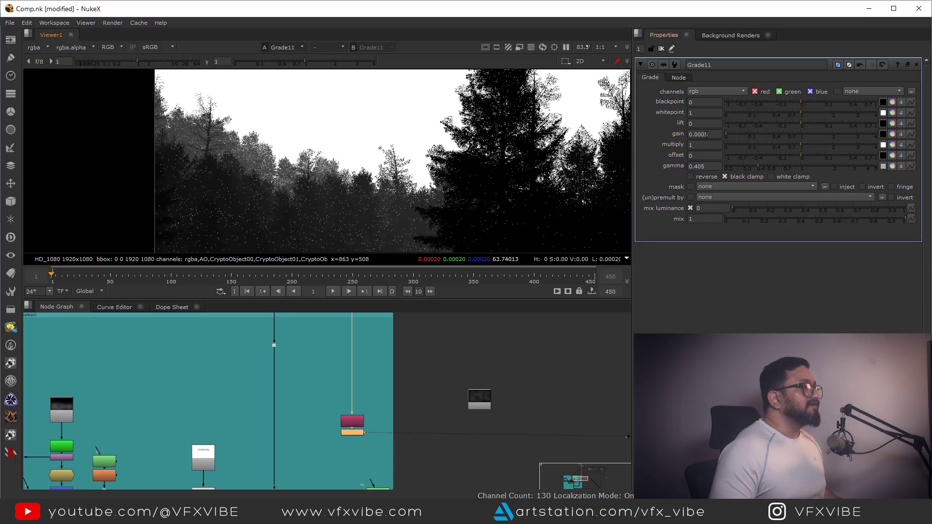
Set the depth Grade node's gain to 0.0009 and its gamma to 0.27
{"action": "left_click", "coordinate": [706, 135]}
{"action": "key", "text": "Up"}
{"action": "key", "text": "Up"}
{"action": "key", "text": "Up"}
{"action": "key", "text": "Up"}
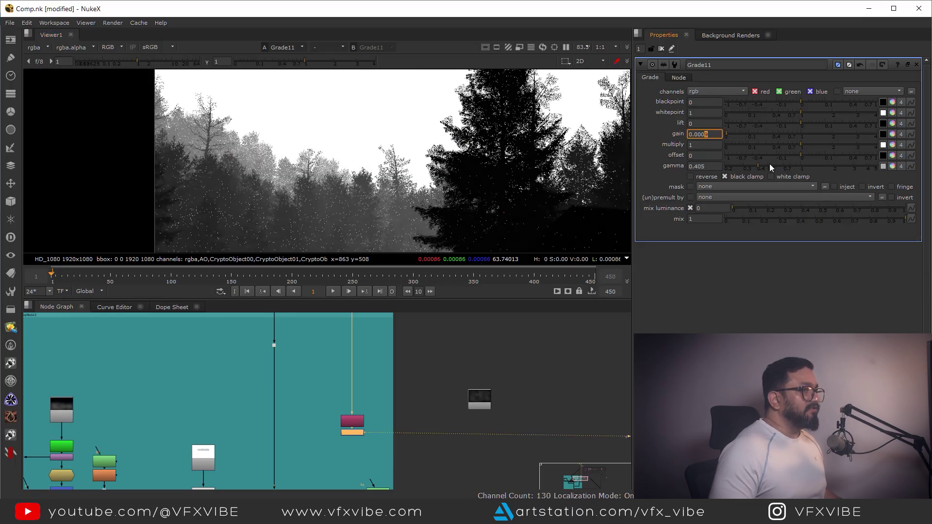
{"action": "left_click_drag", "start_coordinate": [758, 166], "coordinate": [738, 165]}
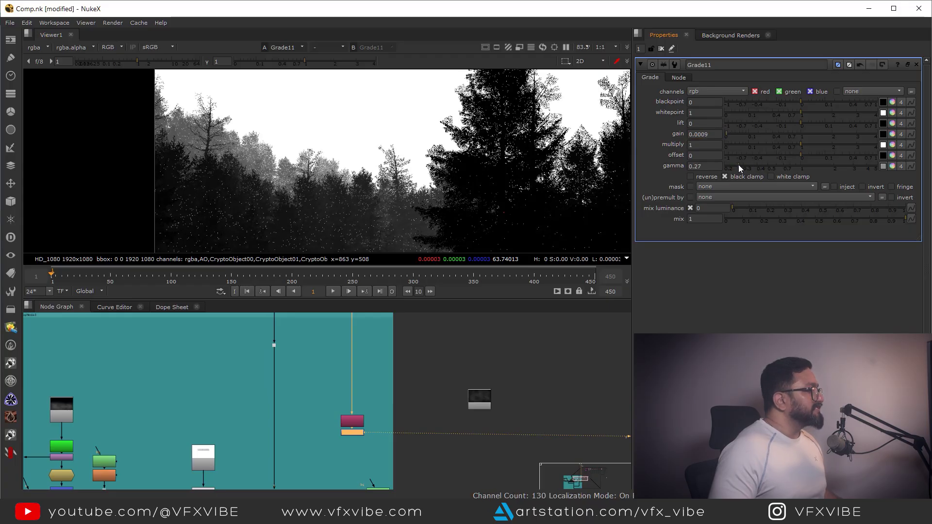
Add a Cryptomatte node in the empty area beside the Atmospheric backdrop, near the fog PostageStamp
{"action": "scroll", "coordinate": [477, 156], "scroll_direction": "down", "scroll_amount": 2}
{"action": "scroll", "coordinate": [476, 156], "scroll_direction": "up", "scroll_amount": 3}
{"action": "scroll", "coordinate": [476, 157], "scroll_direction": "down", "scroll_amount": 3}
{"action": "middle_click_drag", "start_coordinate": [428, 411], "coordinate": [391, 363]}
{"action": "left_click_drag", "start_coordinate": [443, 360], "coordinate": [444, 352]}
{"action": "scroll", "coordinate": [426, 357], "scroll_direction": "down", "scroll_amount": 3}
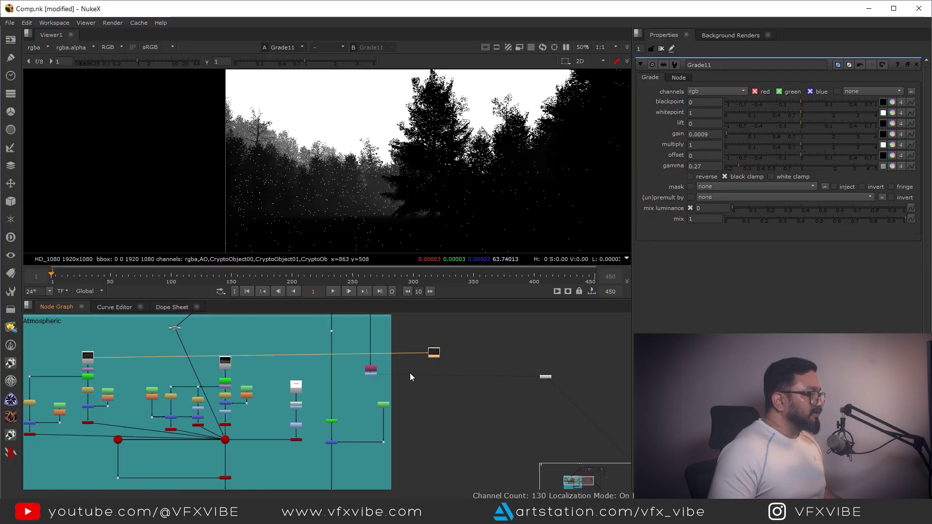
{"action": "middle_click_drag", "start_coordinate": [410, 373], "coordinate": [452, 405]}
{"action": "left_click", "coordinate": [456, 361]}
{"action": "key", "text": "Tab"}
{"action": "key", "text": "Return"}
{"action": "scroll", "coordinate": [456, 362], "scroll_direction": "up", "scroll_amount": 3}
{"action": "scroll", "coordinate": [473, 432], "scroll_direction": "down", "scroll_amount": 4}
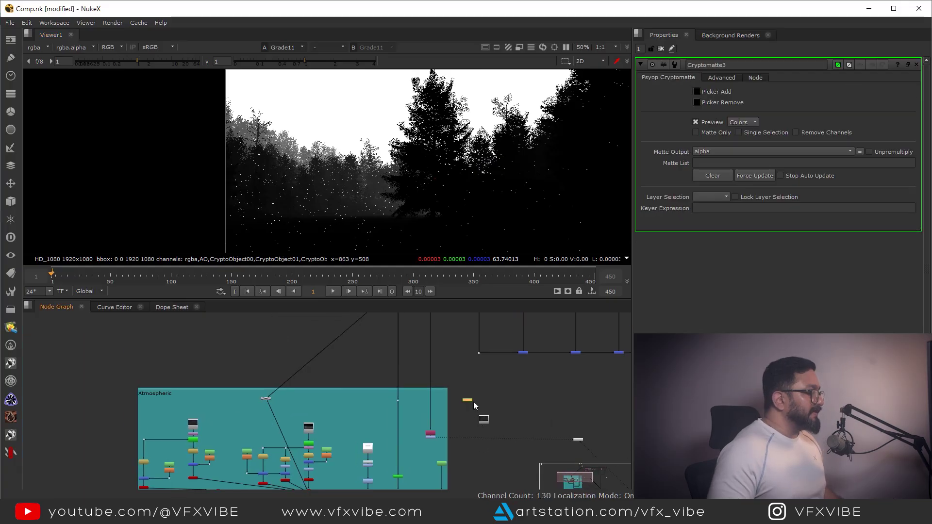
Connect the Cryptomatte's input to the first render Read's branch, route it through a dot inside the backdrop, and view the node
{"action": "scroll", "coordinate": [469, 401], "scroll_direction": "up", "scroll_amount": 2}
{"action": "left_click_drag", "start_coordinate": [360, 259], "coordinate": [350, 371]}
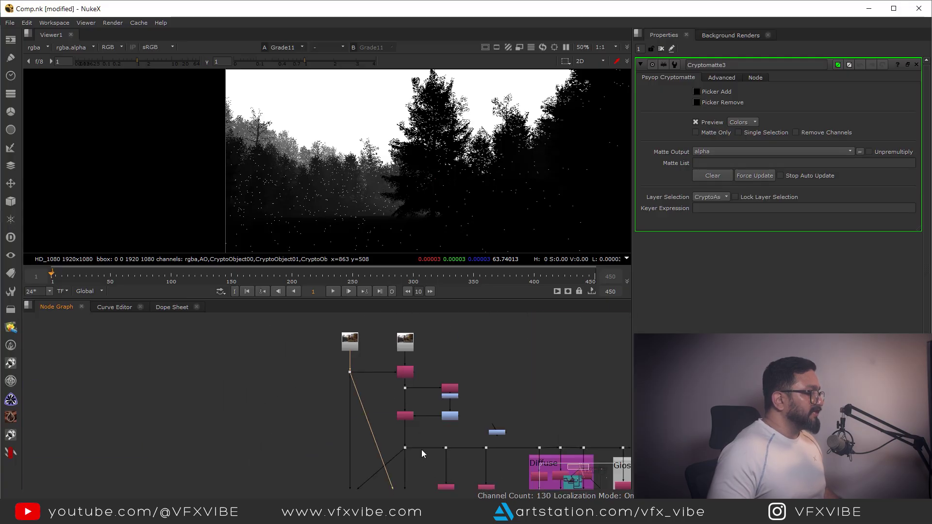
{"action": "scroll", "coordinate": [422, 450], "scroll_direction": "down", "scroll_amount": 3}
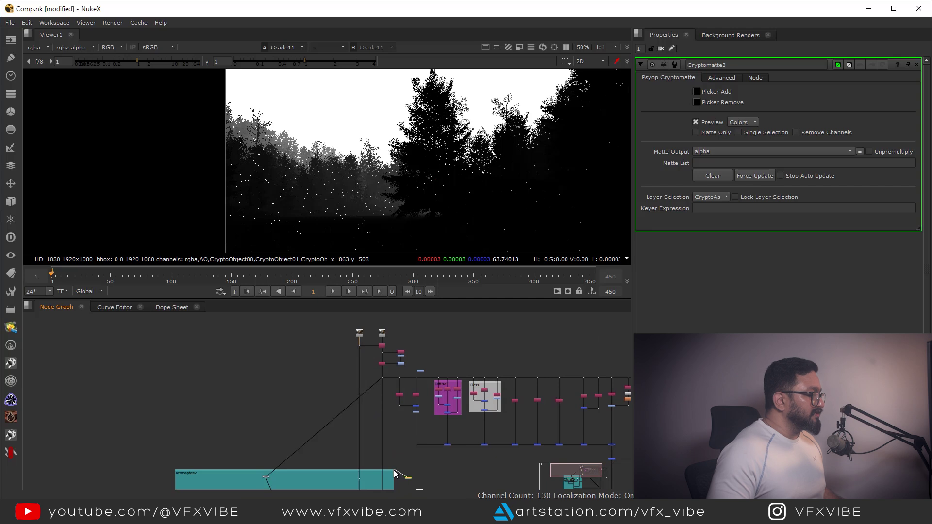
{"action": "scroll", "coordinate": [408, 485], "scroll_direction": "up", "scroll_amount": 5}
{"action": "key", "text": "1"}
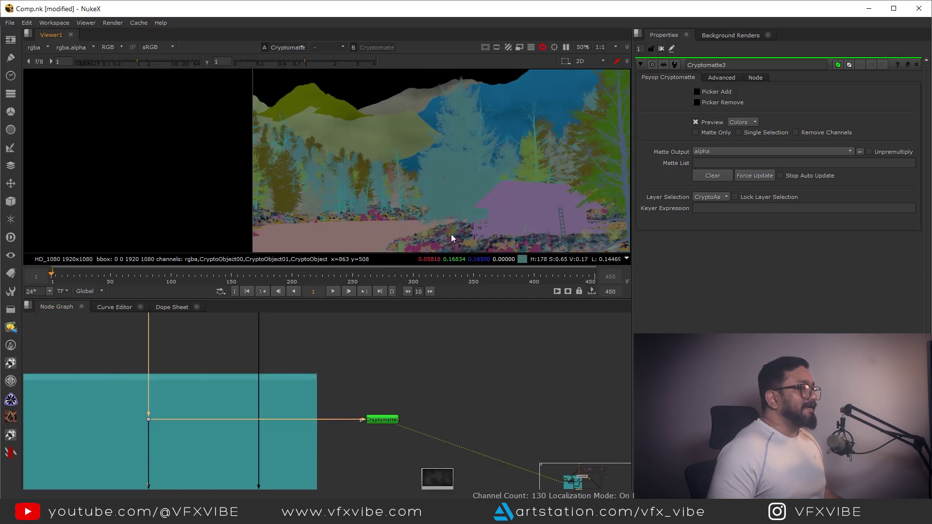
Switch the Cryptomatte's layer selection to CryptoMaterial and pick the tree materials Pine_Bark_2_Mat and Needle_Cluster_1_Mat into its matte list
{"action": "left_click", "coordinate": [714, 199]}
{"action": "left_click", "coordinate": [719, 208]}
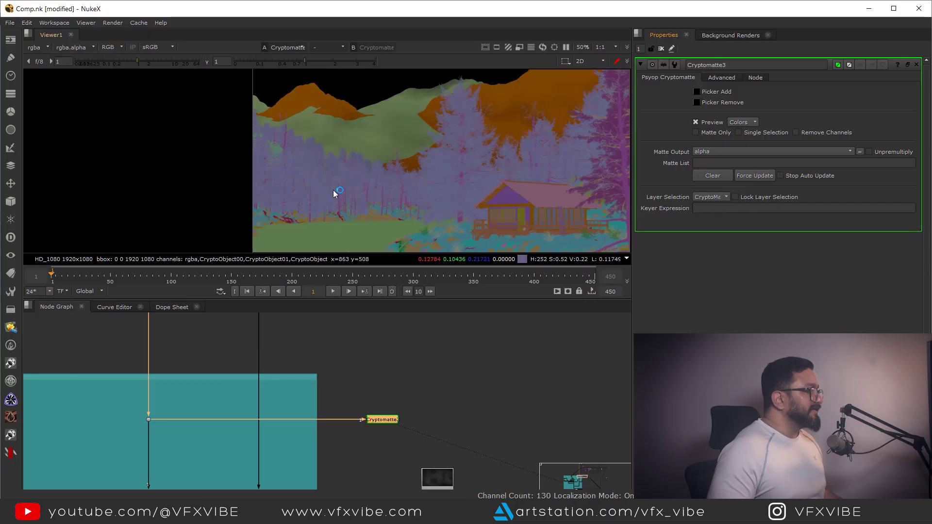
{"action": "scroll", "coordinate": [395, 395], "scroll_direction": "up", "scroll_amount": 3}
{"action": "left_click", "coordinate": [697, 92]}
{"action": "scroll", "coordinate": [307, 197], "scroll_direction": "up", "scroll_amount": 5}
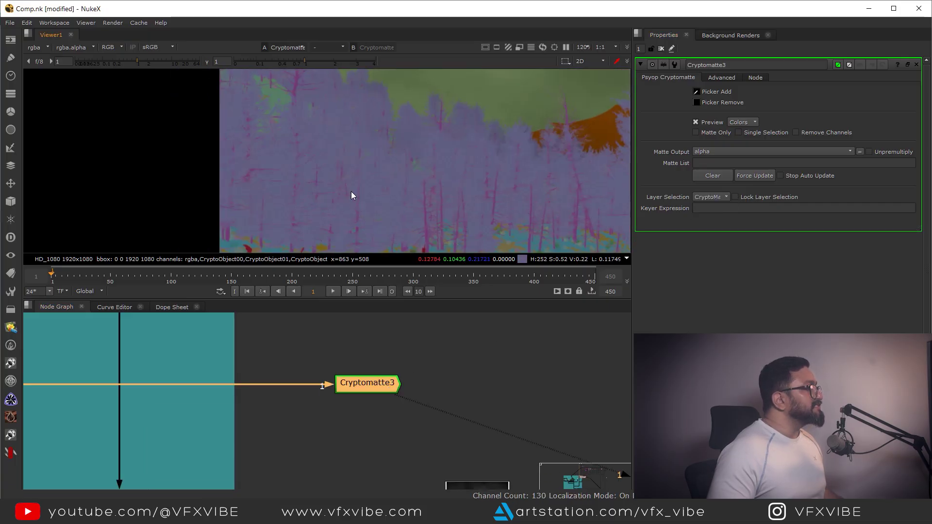
{"action": "left_click", "coordinate": [360, 194], "text": "ctrl"}
{"action": "scroll", "coordinate": [389, 192], "scroll_direction": "up", "scroll_amount": 2}
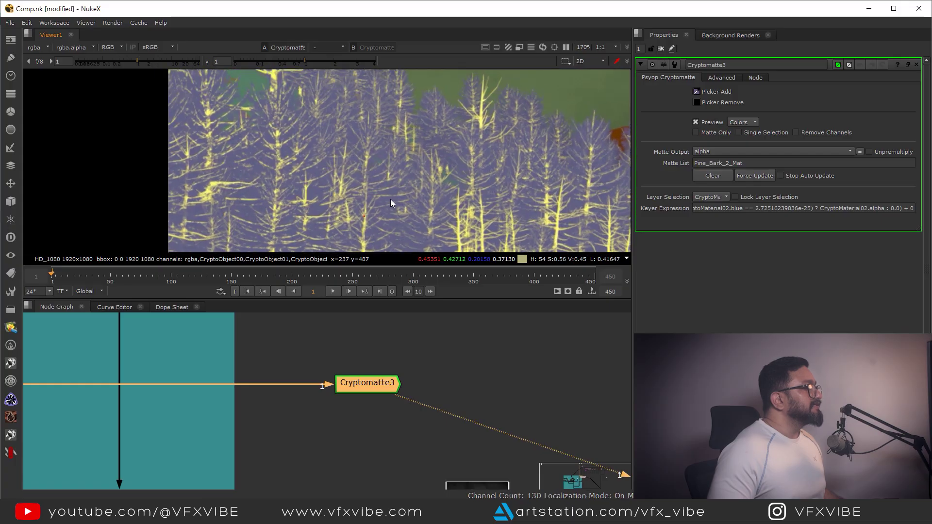
{"action": "left_click", "coordinate": [385, 199], "text": "ctrl"}
{"action": "scroll", "coordinate": [389, 176], "scroll_direction": "down", "scroll_amount": 5}
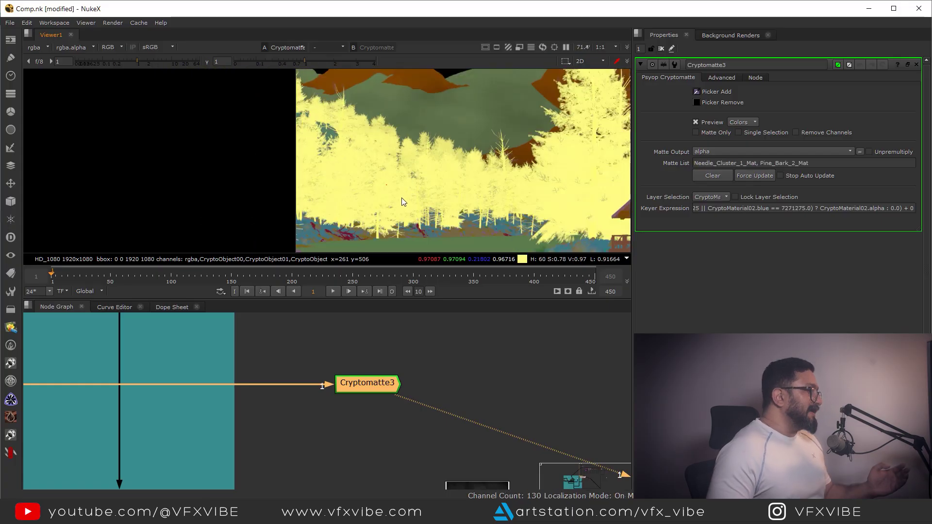
{"action": "scroll", "coordinate": [387, 404], "scroll_direction": "down", "scroll_amount": 4}
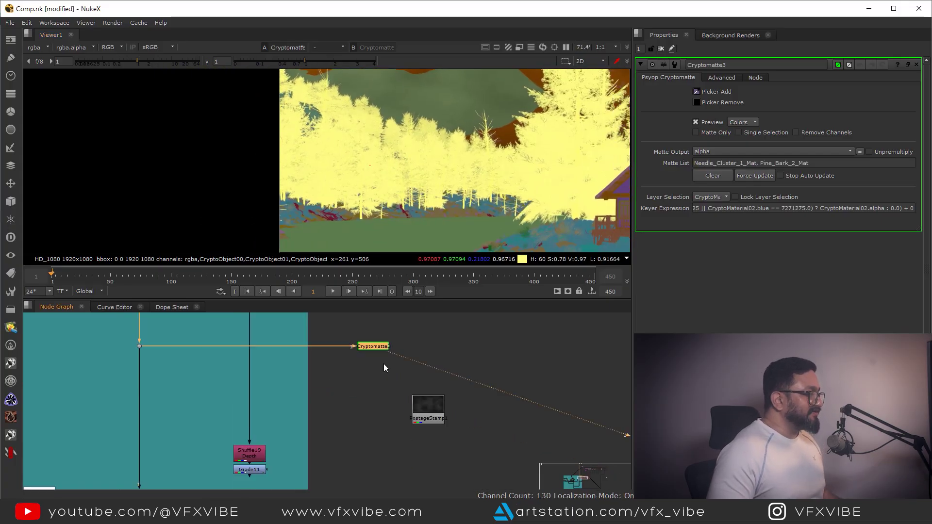
Add a Merge node below the Cryptomatte, connecting its A input to the Cryptomatte and its B input to the depth Grade
{"action": "scroll", "coordinate": [352, 389], "scroll_direction": "down", "scroll_amount": 3}
{"action": "scroll", "coordinate": [356, 394], "scroll_direction": "up", "scroll_amount": 4}
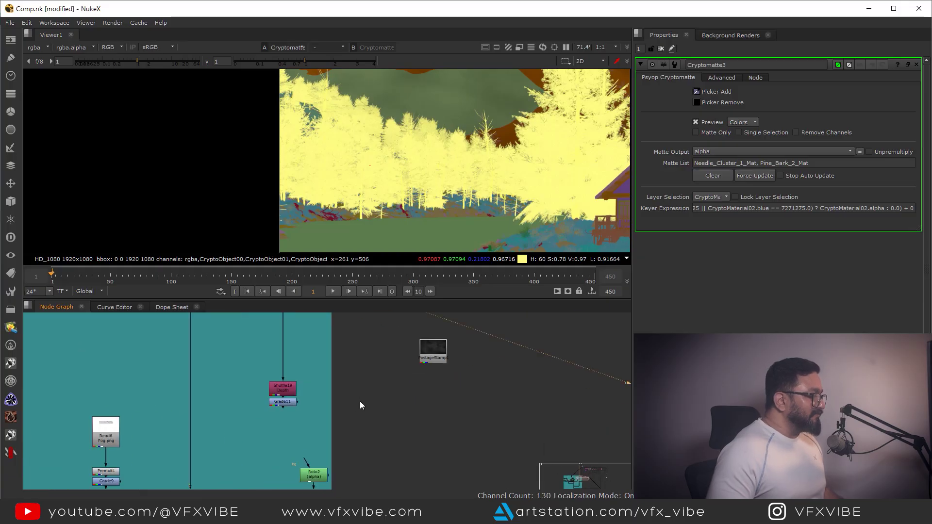
{"action": "key", "text": "m"}
{"action": "scroll", "coordinate": [379, 400], "scroll_direction": "up", "scroll_amount": 3}
{"action": "scroll", "coordinate": [381, 401], "scroll_direction": "down", "scroll_amount": 4}
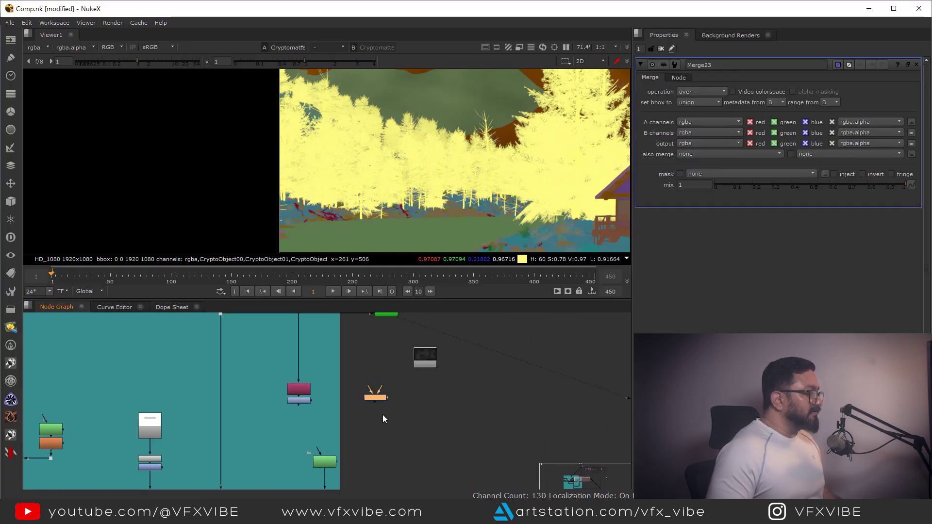
{"action": "middle_click_drag", "start_coordinate": [383, 387], "coordinate": [382, 426]}
{"action": "left_click_drag", "start_coordinate": [383, 422], "coordinate": [387, 354]}
{"action": "left_click_drag", "start_coordinate": [377, 436], "coordinate": [388, 447]}
{"action": "left_click_drag", "start_coordinate": [369, 447], "coordinate": [302, 449]}
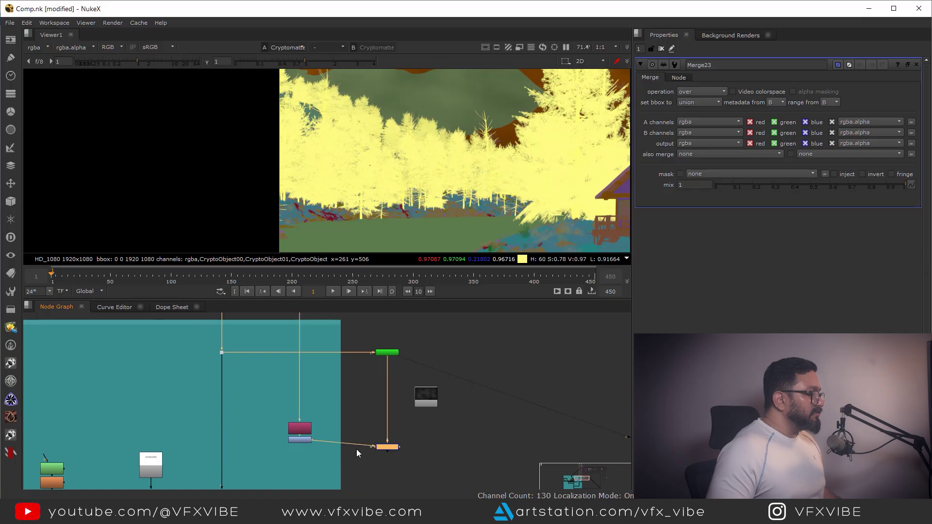
View the new Merge node, line it up with the depth Grade, and set its operation to mask
{"action": "key", "text": "1"}
{"action": "left_click_drag", "start_coordinate": [385, 448], "coordinate": [385, 441]}
{"action": "left_click", "coordinate": [702, 91]}
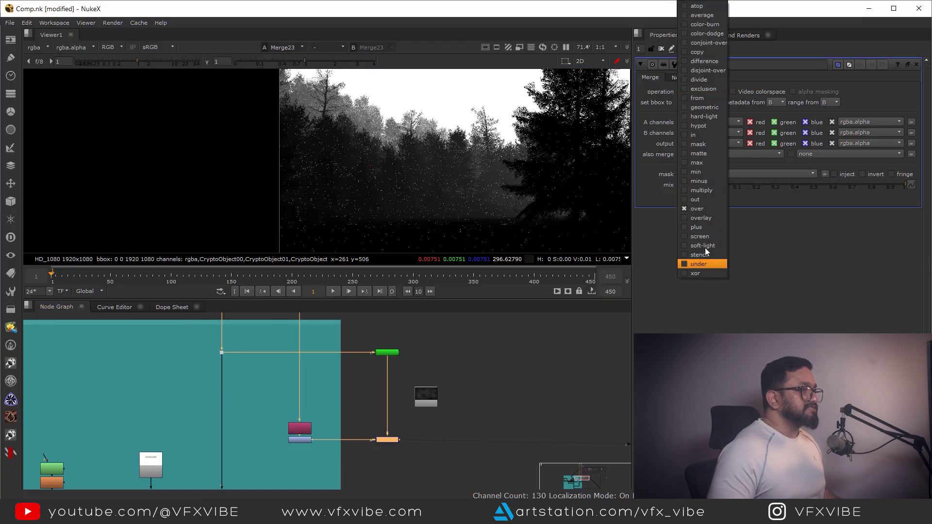
{"action": "left_click", "coordinate": [705, 262]}
{"action": "scroll", "coordinate": [367, 134], "scroll_direction": "up", "scroll_amount": 2}
{"action": "middle_click_drag", "start_coordinate": [368, 134], "coordinate": [403, 180]}
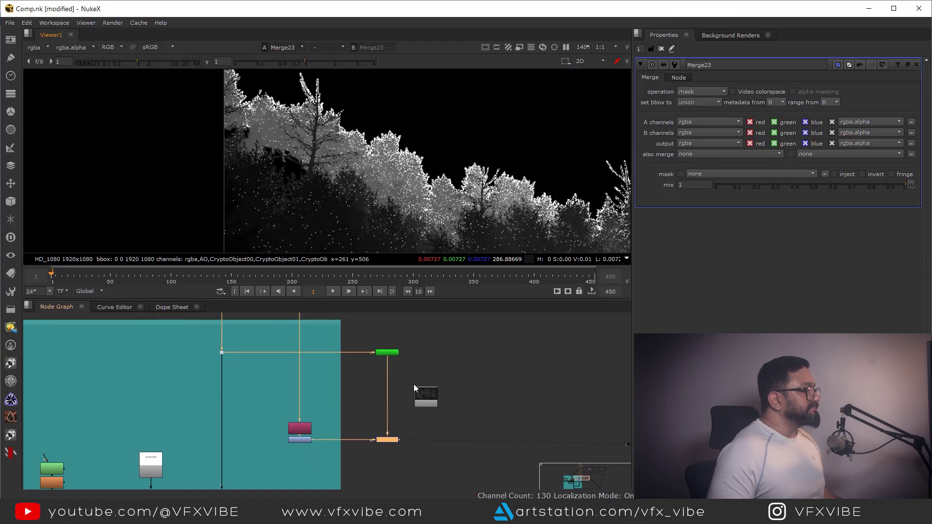
Move the depth Grade up close under its Shuffle node and add a Clamp node below it
{"action": "left_click", "coordinate": [379, 336]}
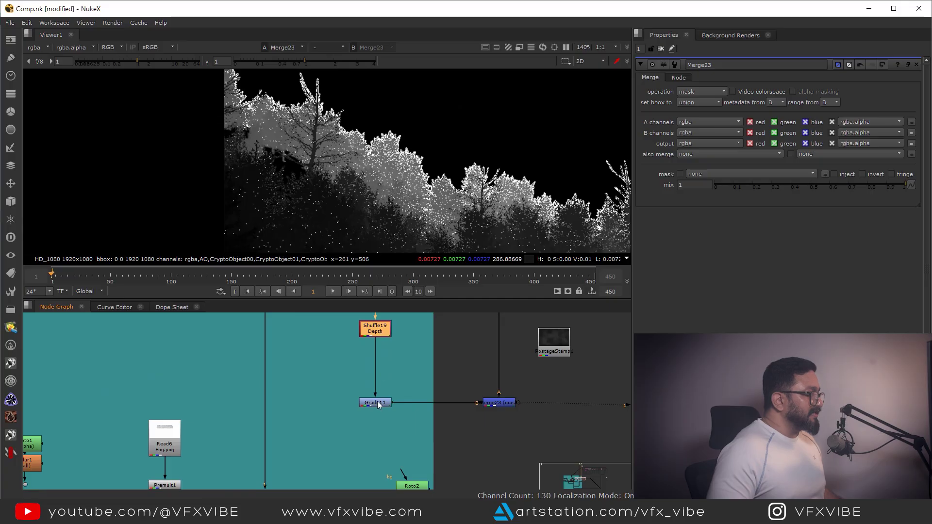
{"action": "left_click_drag", "start_coordinate": [379, 405], "coordinate": [376, 359]}
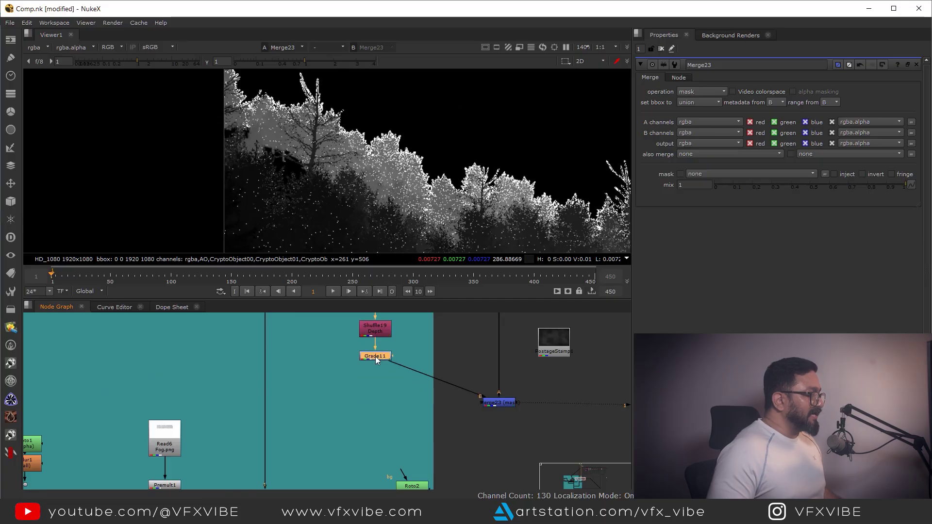
{"action": "key", "text": "Tab"}
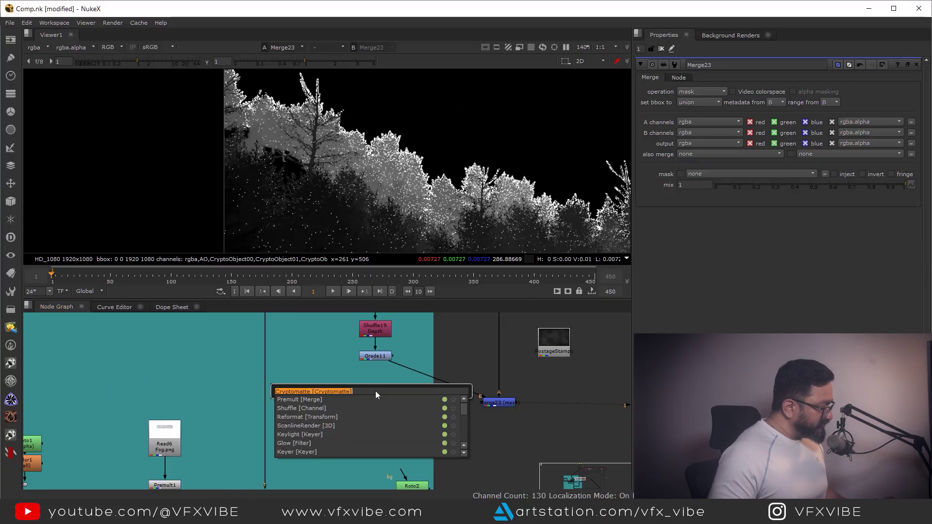
{"action": "type", "text": "clamp"}
{"action": "key", "text": "Return"}
{"action": "mouse_move", "coordinate": [377, 381]}
{"action": "left_mouse_down"}
{"action": "mouse_move", "coordinate": [381, 393]}
{"action": "mouse_move", "coordinate": [381, 383]}
{"action": "left_mouse_up"}
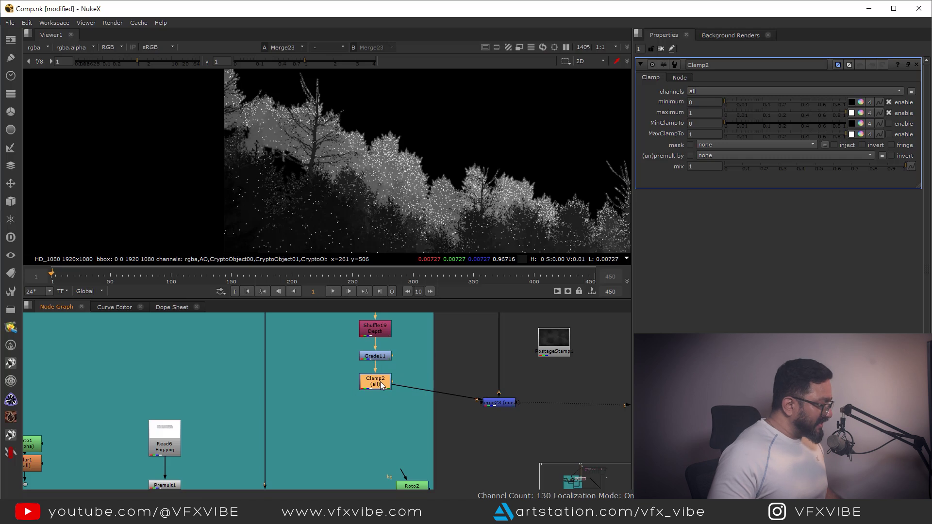
Add a Blur node after the Clamp and set its size to 3.8
{"action": "key", "text": "b"}
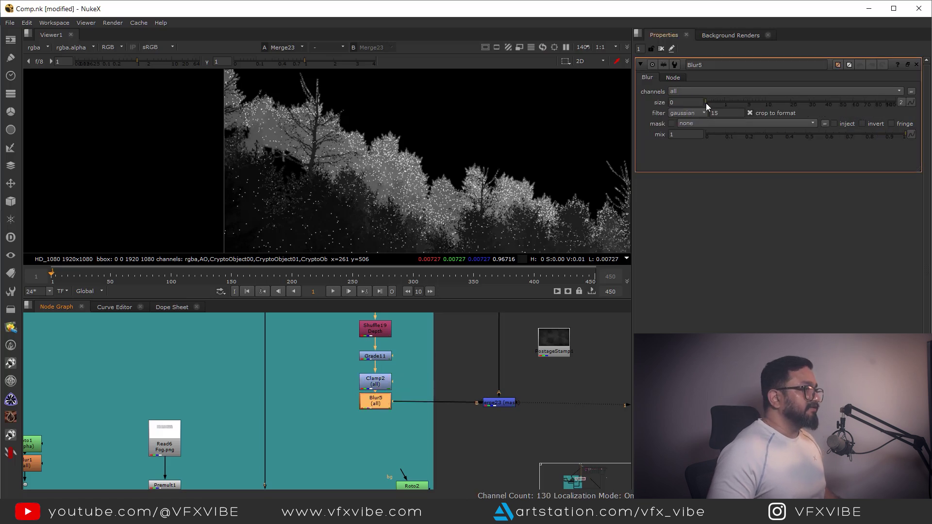
{"action": "mouse_move", "coordinate": [729, 107]}
{"action": "left_mouse_down"}
{"action": "mouse_move", "coordinate": [762, 107]}
{"action": "mouse_move", "coordinate": [736, 109]}
{"action": "mouse_move", "coordinate": [745, 111]}
{"action": "left_mouse_up"}
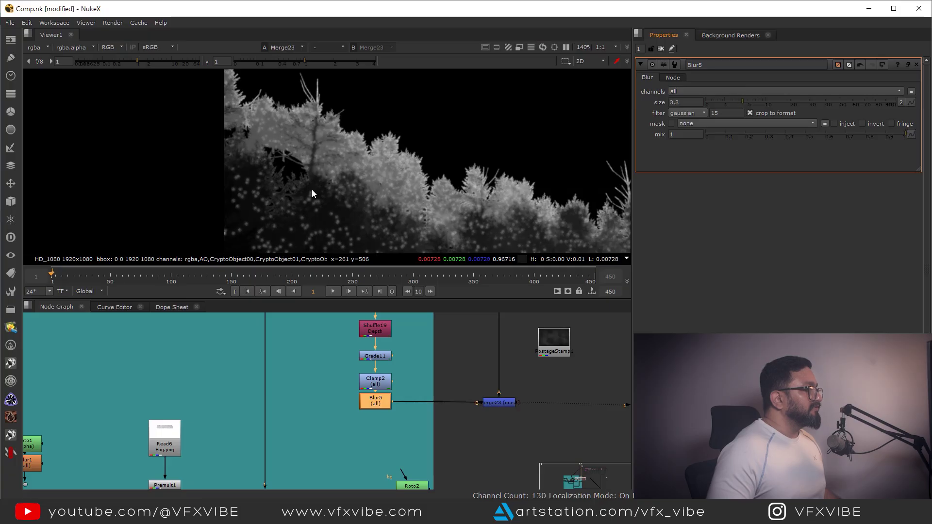
{"action": "scroll", "coordinate": [330, 198], "scroll_direction": "down", "scroll_amount": 2}
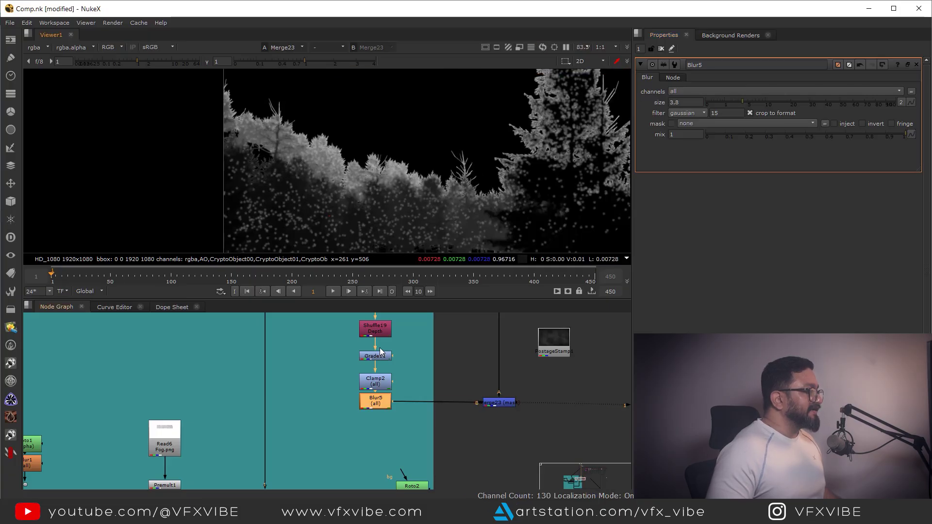
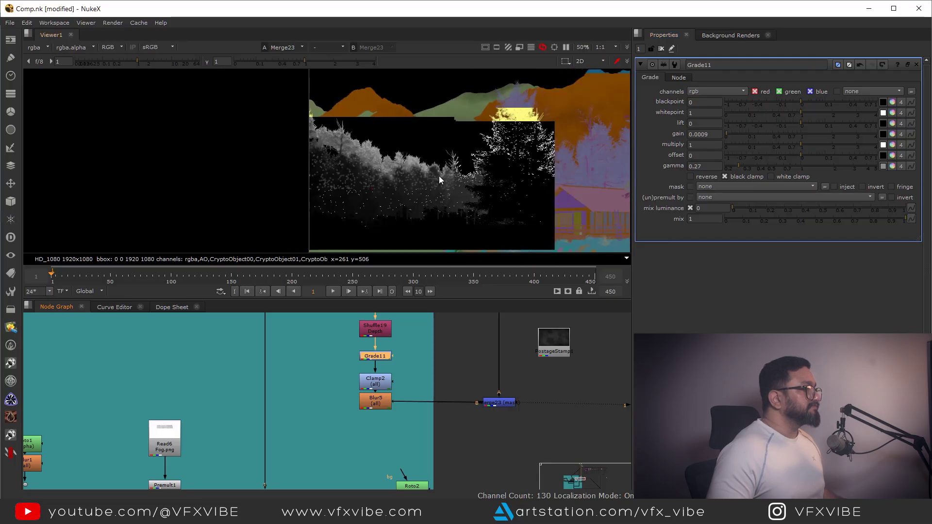
Set the depth Grade node's gain to 0.002 and its gamma to 0.09
{"action": "left_click_drag", "start_coordinate": [727, 133], "coordinate": [727, 132]}
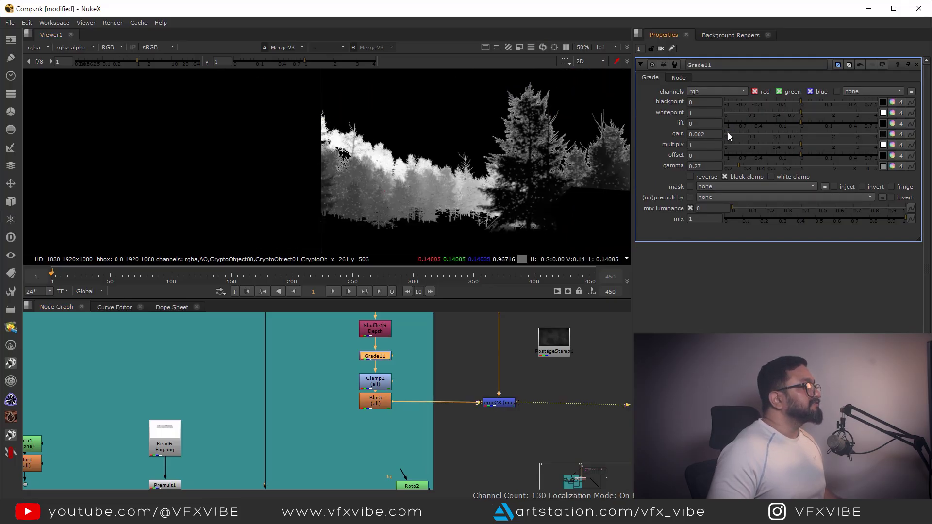
{"action": "left_click_drag", "start_coordinate": [734, 166], "coordinate": [729, 166]}
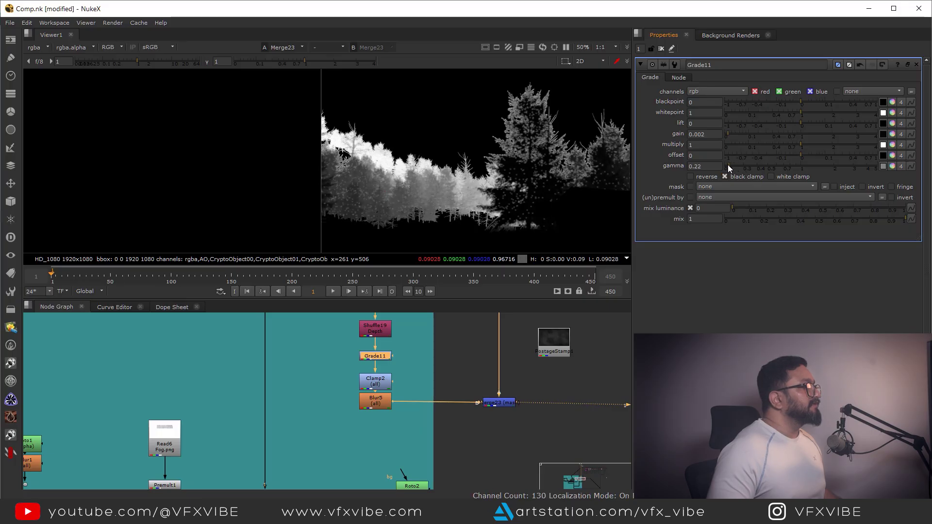
Add a Merge with the fog PostageStamp in B and the masked depth Merge in A, and show it in the viewer
{"action": "scroll", "coordinate": [484, 355], "scroll_direction": "down", "scroll_amount": 3}
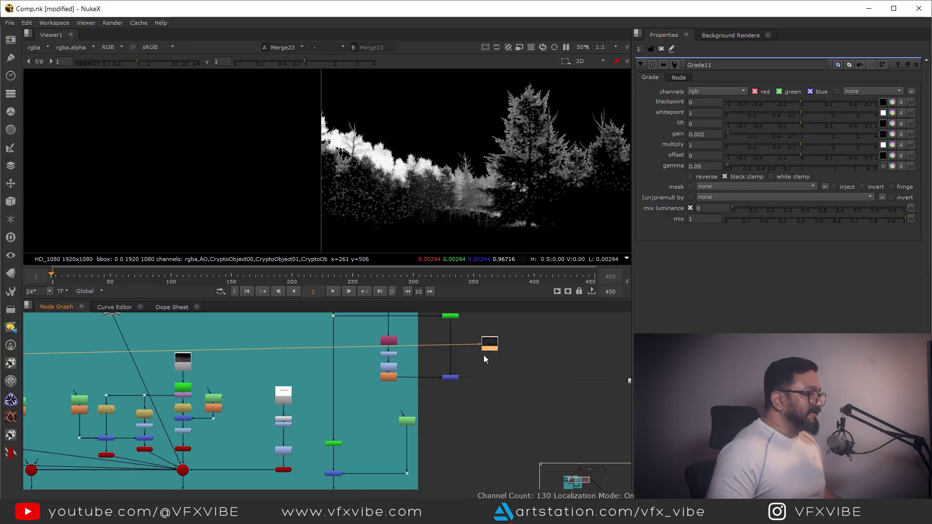
{"action": "scroll", "coordinate": [489, 354], "scroll_direction": "up", "scroll_amount": 3}
{"action": "left_click_drag", "start_coordinate": [494, 342], "coordinate": [495, 345]}
{"action": "left_click", "coordinate": [470, 440]}
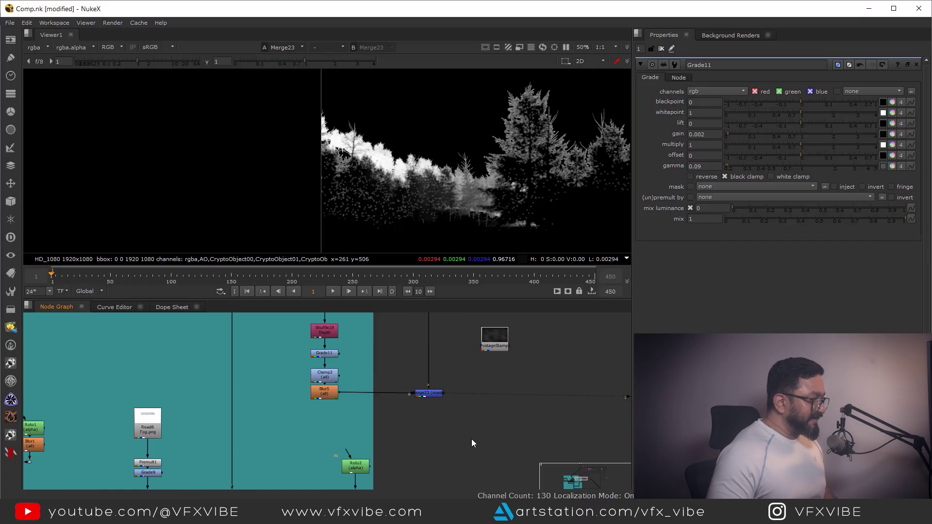
{"action": "key", "text": "m"}
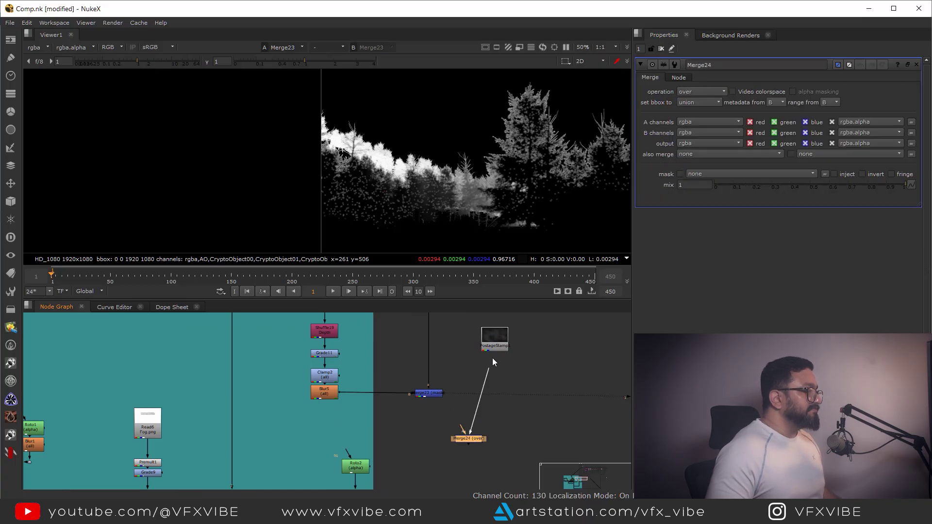
{"action": "left_click_drag", "start_coordinate": [489, 447], "coordinate": [433, 401]}
{"action": "key", "text": "1"}
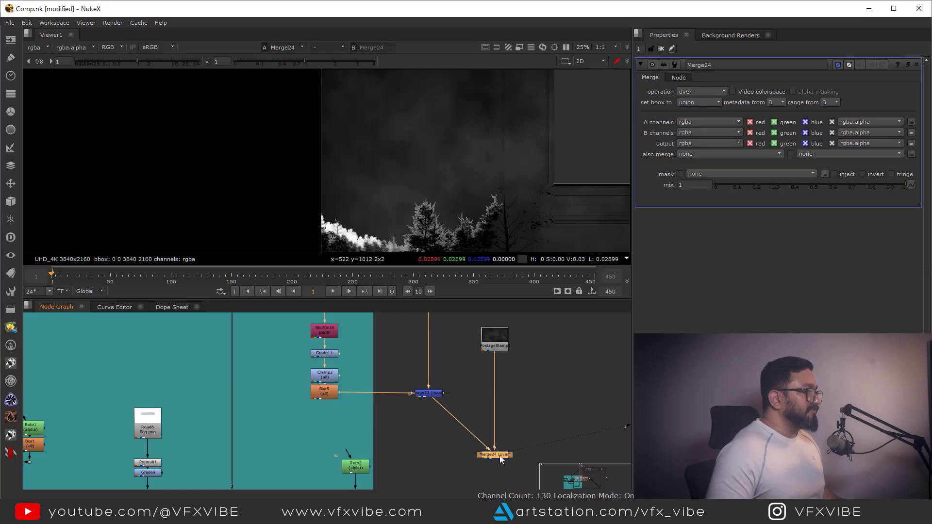
{"action": "scroll", "coordinate": [487, 204], "scroll_direction": "down", "scroll_amount": 4}
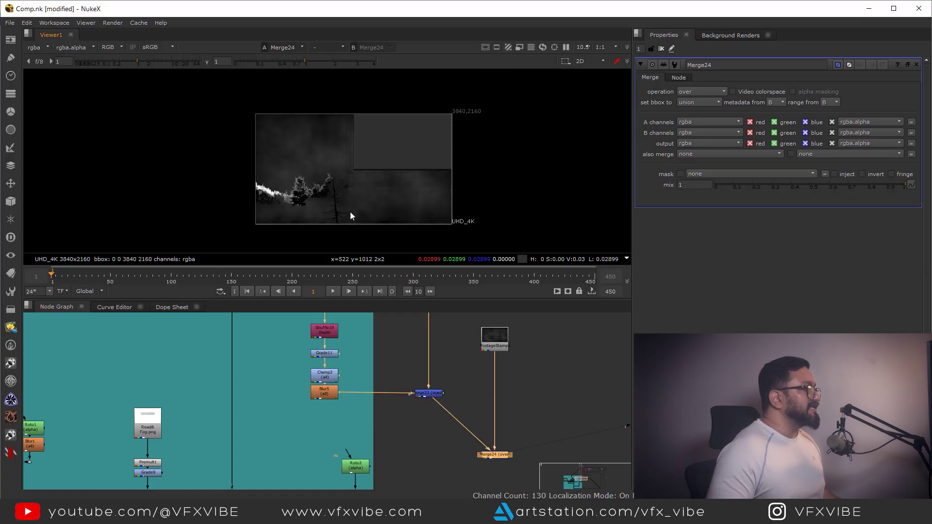
Insert a Reformat node with the root format 1920x1080 between the fog PostageStamp and its Merge node
{"action": "left_click", "coordinate": [522, 360]}
{"action": "key", "text": "Tab"}
{"action": "type", "text": "ref"}
{"action": "key", "text": "Return"}
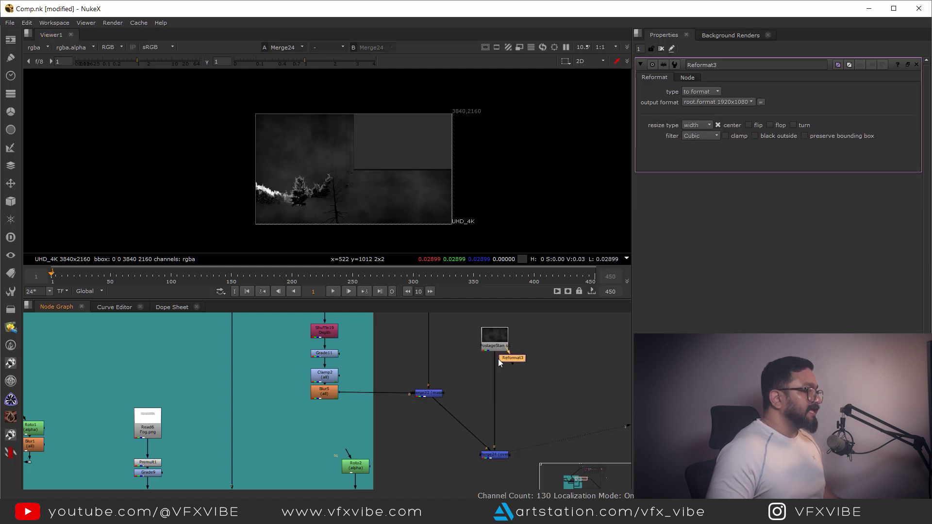
{"action": "left_click_drag", "start_coordinate": [500, 362], "coordinate": [496, 363]}
{"action": "scroll", "coordinate": [496, 412], "scroll_direction": "up", "scroll_amount": 1}
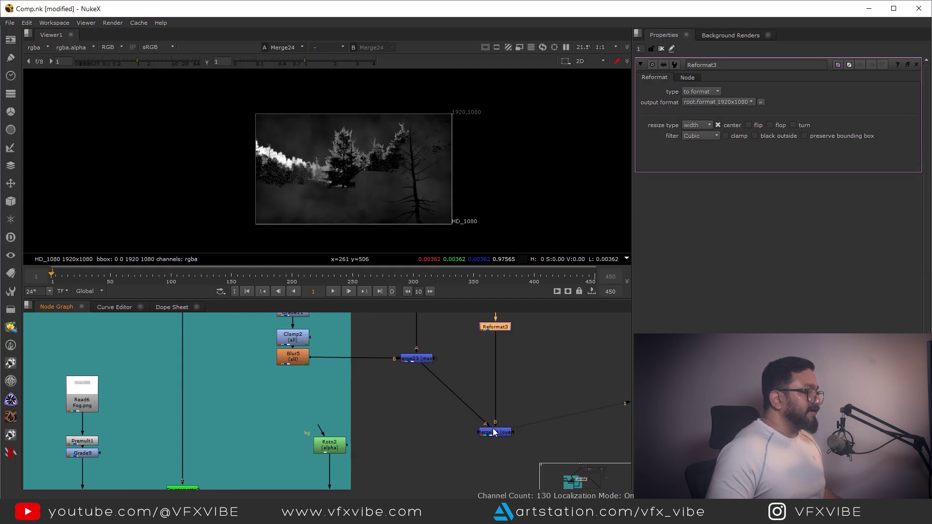
Set the operation of the fog Merge below the Reformat to mask
{"action": "left_click", "coordinate": [495, 433]}
{"action": "left_click", "coordinate": [700, 92]}
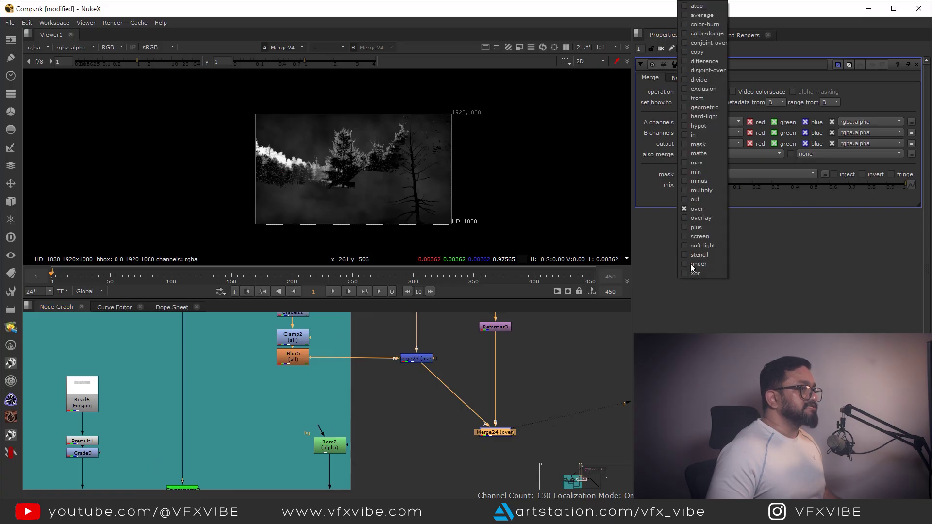
{"action": "left_click", "coordinate": [699, 145]}
{"action": "scroll", "coordinate": [308, 171], "scroll_direction": "up", "scroll_amount": 3}
{"action": "middle_click_drag", "start_coordinate": [308, 171], "coordinate": [407, 169]}
{"action": "scroll", "coordinate": [350, 160], "scroll_direction": "up", "scroll_amount": 2}
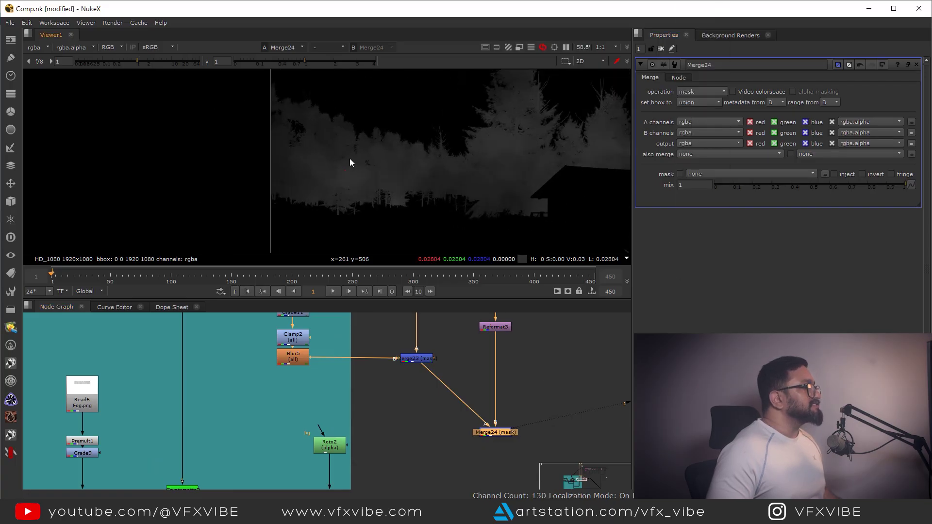
{"action": "scroll", "coordinate": [441, 388], "scroll_direction": "down", "scroll_amount": 5}
{"action": "scroll", "coordinate": [426, 381], "scroll_direction": "up", "scroll_amount": 8}
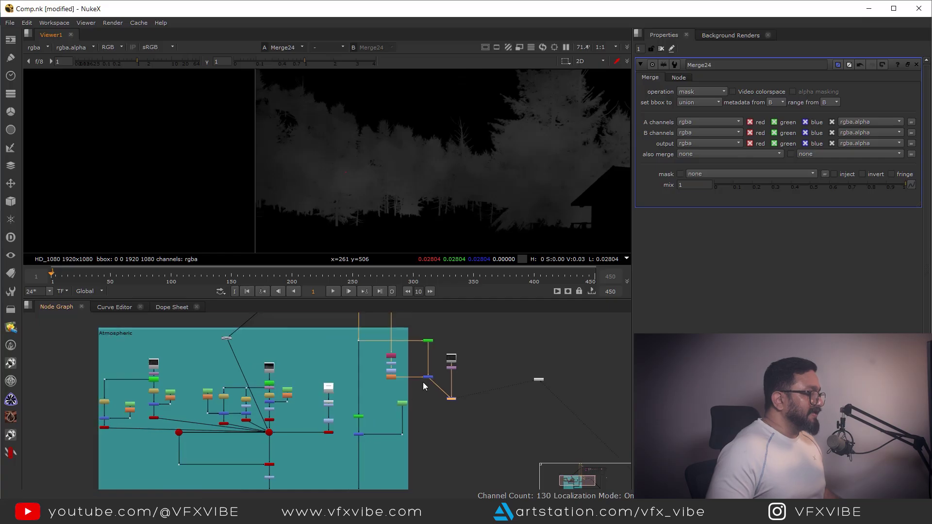
Add an over Merge on the main composite pipe with the masked fog in A, and show the final composite
{"action": "key", "text": "m"}
{"action": "left_click_drag", "start_coordinate": [422, 402], "coordinate": [422, 461]}
{"action": "left_click_drag", "start_coordinate": [424, 215], "coordinate": [416, 318]}
{"action": "scroll", "coordinate": [408, 340], "scroll_direction": "down", "scroll_amount": 1}
{"action": "key", "text": "1"}
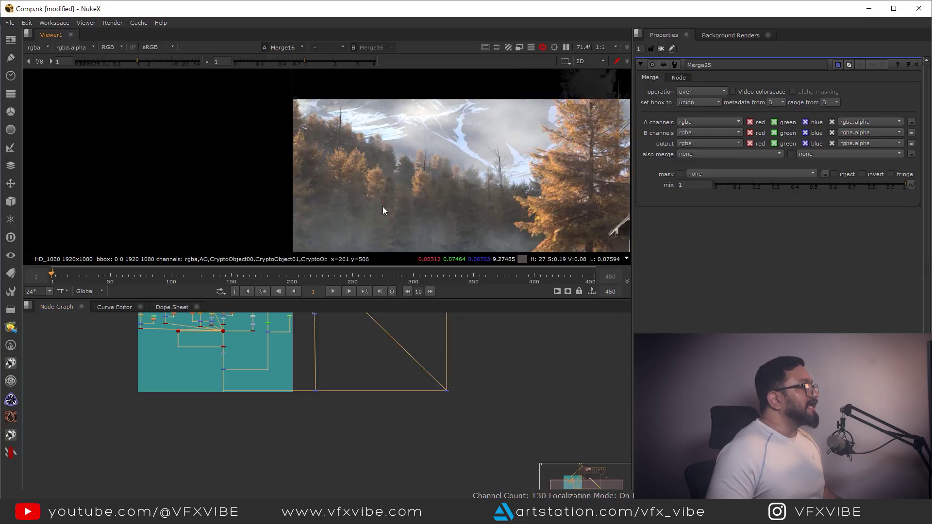
{"action": "scroll", "coordinate": [365, 350], "scroll_direction": "up", "scroll_amount": 8}
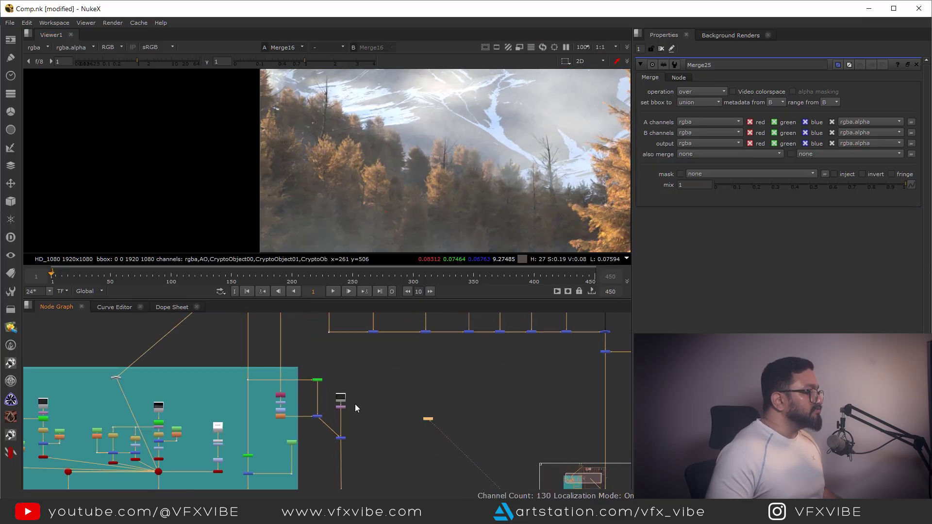
Add a Transform after the fog's Reformat and move the fog to translate x -120, y 48
{"action": "left_click", "coordinate": [391, 361]}
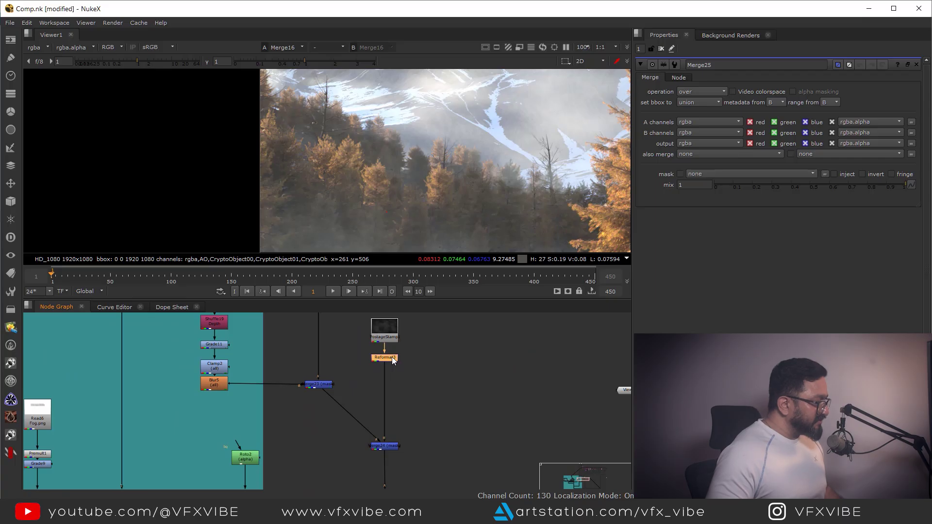
{"action": "key", "text": "t"}
{"action": "key", "text": "f"}
{"action": "left_click_drag", "start_coordinate": [382, 161], "coordinate": [365, 155]}
{"action": "scroll", "coordinate": [261, 165], "scroll_direction": "up", "scroll_amount": 3}
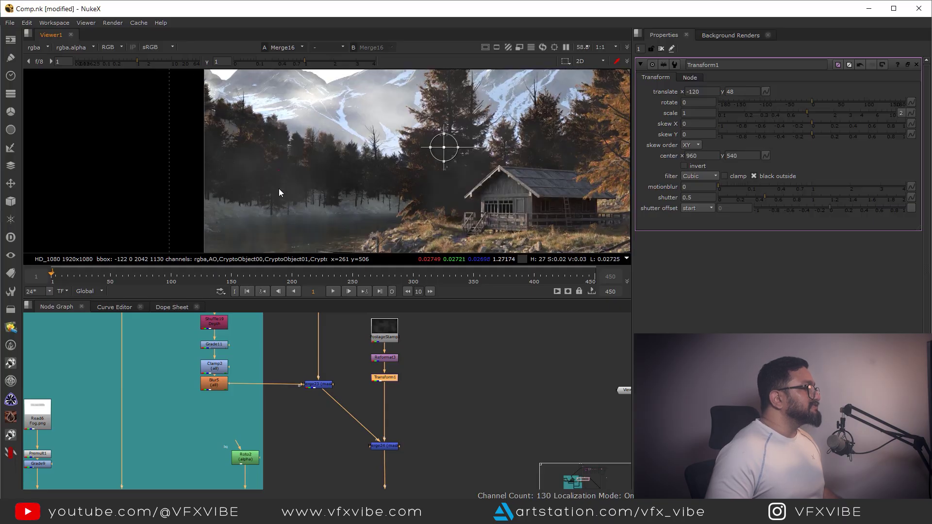
Insert a luminance Keyer between the fog PostageStamp and the Reformat
{"action": "left_click", "coordinate": [428, 355]}
{"action": "key", "text": "Tab"}
{"action": "type", "text": "keyer"}
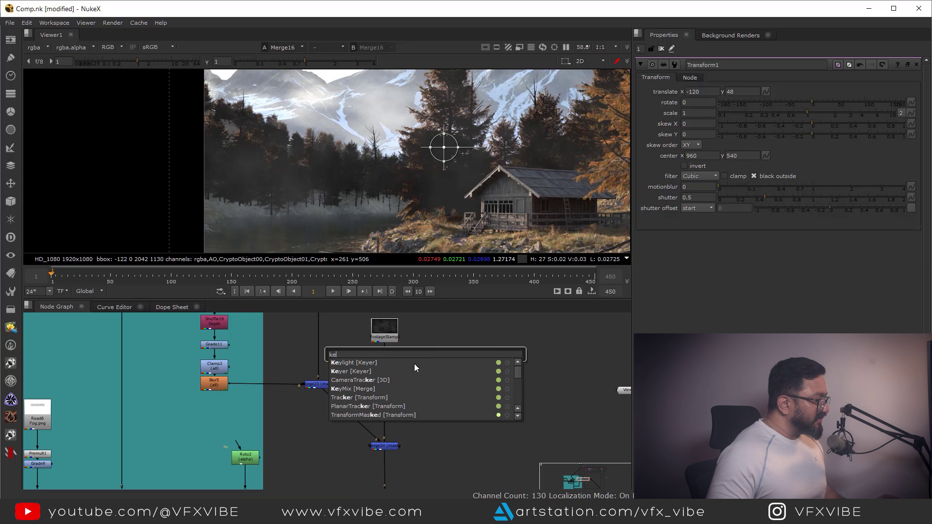
{"action": "key", "text": "Return"}
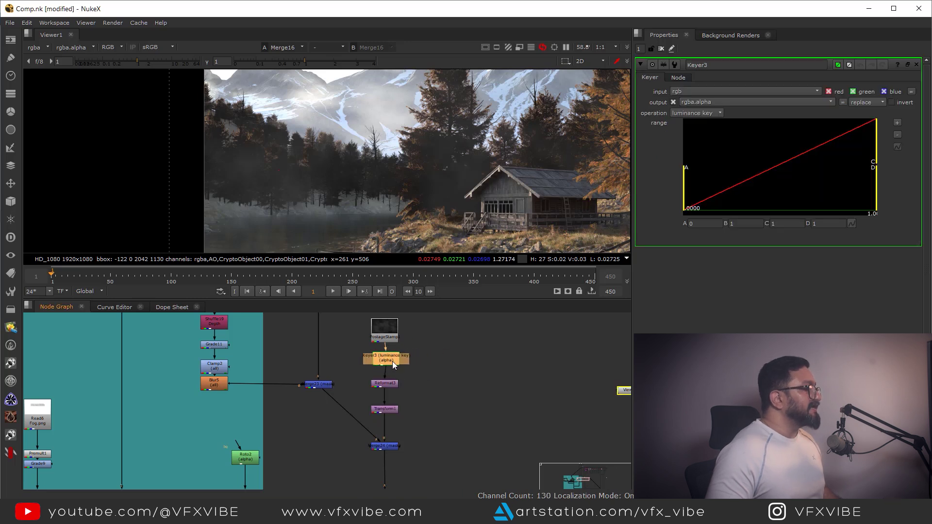
{"action": "left_click_drag", "start_coordinate": [392, 361], "coordinate": [389, 361]}
Place the fog Transform's center at 523, 474, scale it to 0.34 and translate it to x -383.5, y 133.5
{"action": "left_click", "coordinate": [390, 410]}
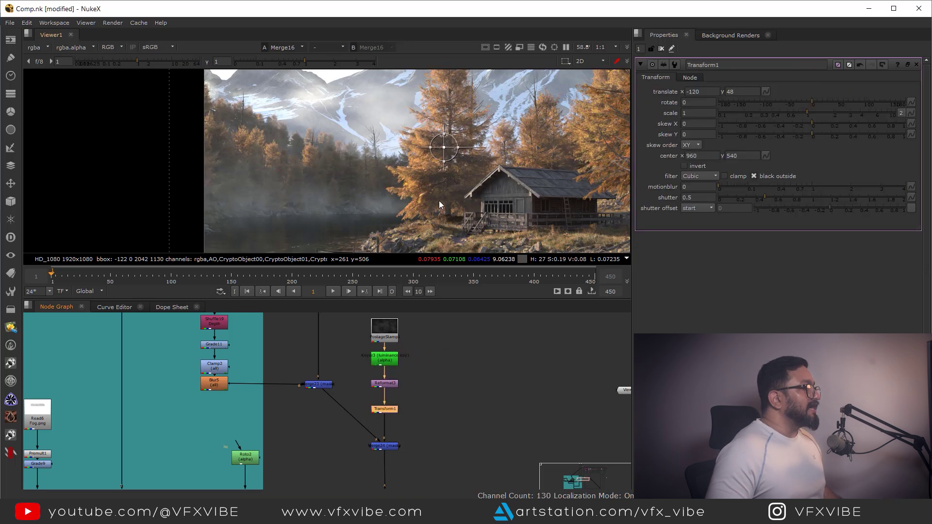
{"action": "left_click_drag", "start_coordinate": [446, 149], "coordinate": [240, 144], "text": "ctrl"}
{"action": "scroll", "coordinate": [330, 172], "scroll_direction": "down", "scroll_amount": 3}
{"action": "scroll", "coordinate": [327, 175], "scroll_direction": "up", "scroll_amount": 4}
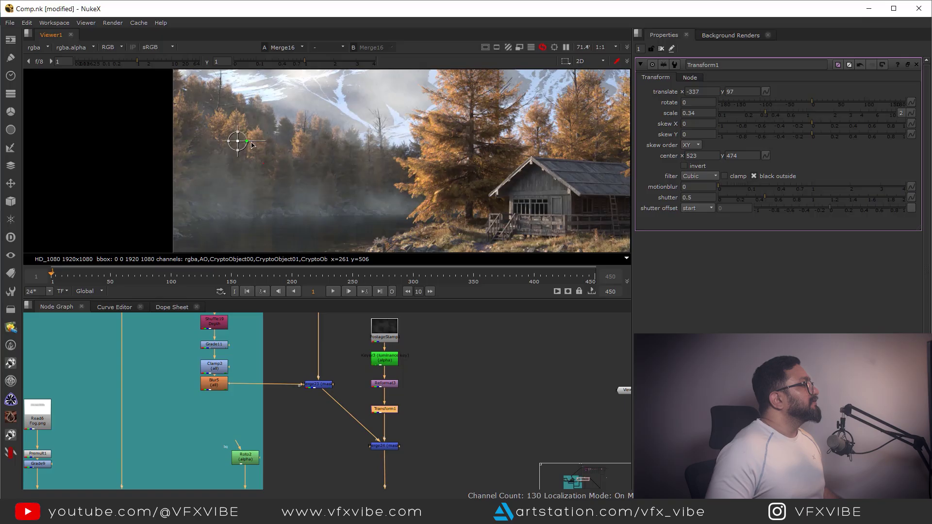
{"action": "scroll", "coordinate": [354, 202], "scroll_direction": "up", "scroll_amount": 3}
{"action": "left_click_drag", "start_coordinate": [354, 210], "coordinate": [325, 190]}
Show the fog's Reformat output and add a Roto with a closed Bezier around the middle of the fog
{"action": "mouse_move", "coordinate": [388, 386]}
{"action": "left_mouse_down"}
{"action": "mouse_move", "coordinate": [385, 360]}
{"action": "mouse_move", "coordinate": [387, 383]}
{"action": "mouse_move", "coordinate": [388, 374]}
{"action": "left_mouse_up"}
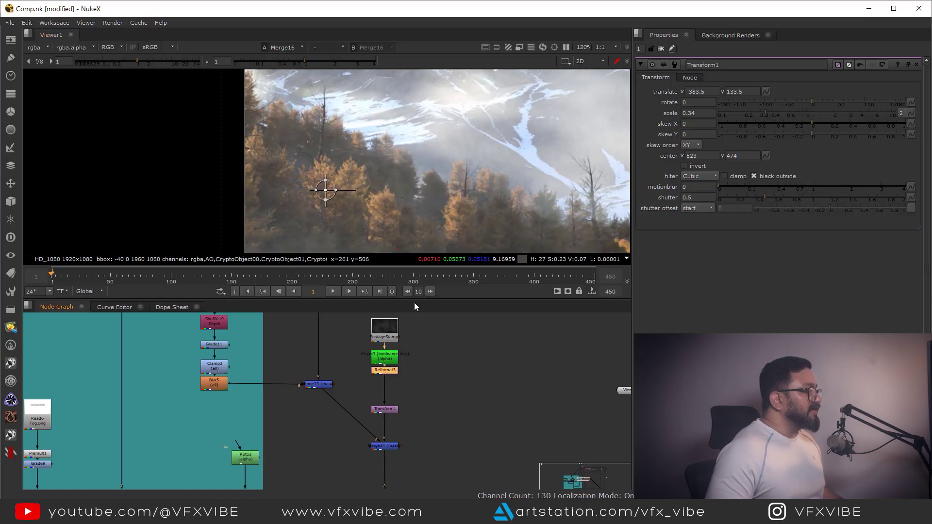
{"action": "key", "text": "1"}
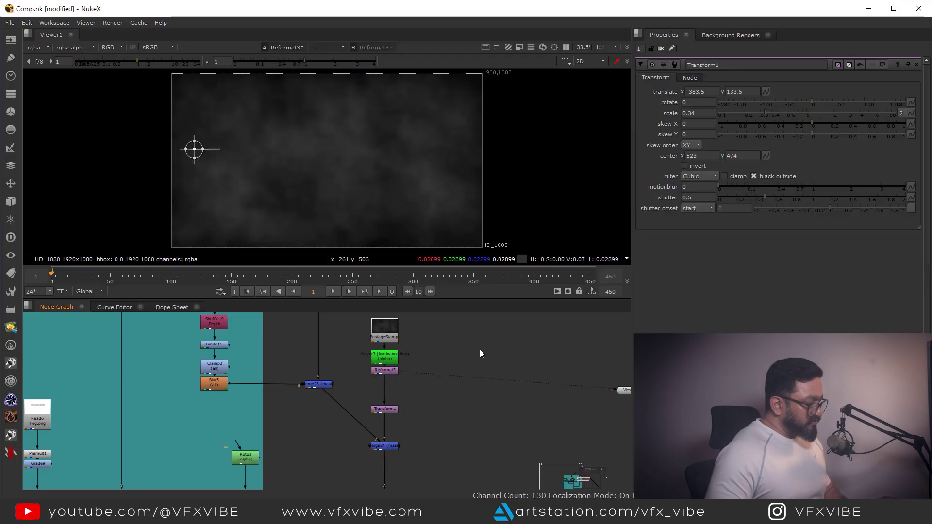
{"action": "key", "text": "o"}
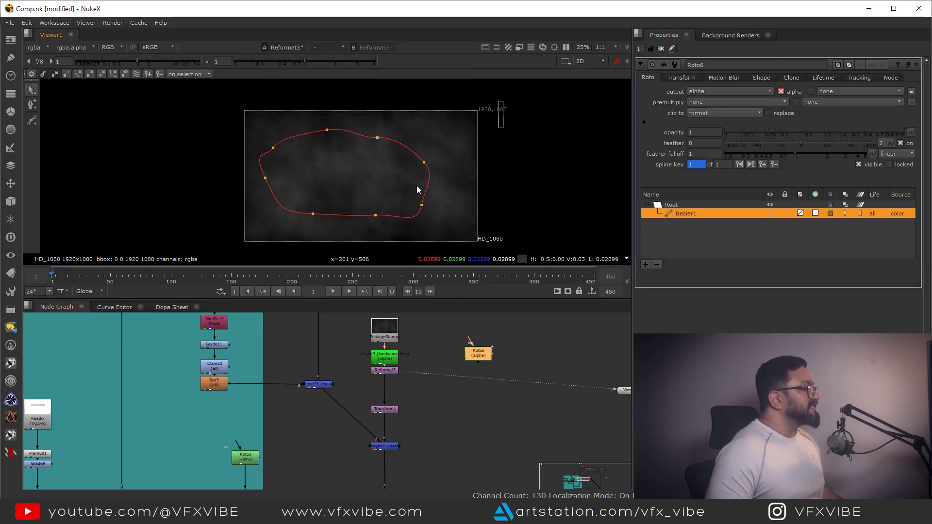
Feather all points of the fog Bezier outward and shift the shape slightly up and to the left
{"action": "left_click_drag", "start_coordinate": [502, 102], "coordinate": [236, 249]}
{"action": "key", "text": "e"}
{"action": "key", "text": "e"}
{"action": "key", "text": "e"}
{"action": "key", "text": "e"}
{"action": "key", "text": "e"}
{"action": "key", "text": "e"}
{"action": "key", "text": "e"}
{"action": "key", "text": "e"}
{"action": "key", "text": "e"}
{"action": "key", "text": "e"}
{"action": "key", "text": "e"}
{"action": "key", "text": "e"}
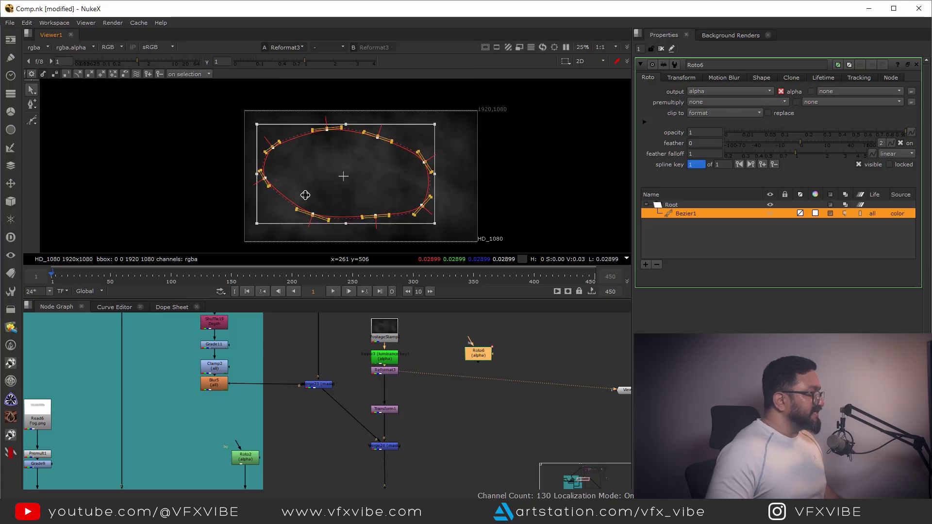
{"action": "left_click_drag", "start_coordinate": [379, 191], "coordinate": [372, 188]}
{"action": "scroll", "coordinate": [420, 397], "scroll_direction": "up", "scroll_amount": 2}
Insert a Merge between the Reformat and Transform, connect the Roto to A through a Dot, and set its operation to mask
{"action": "left_click", "coordinate": [421, 388]}
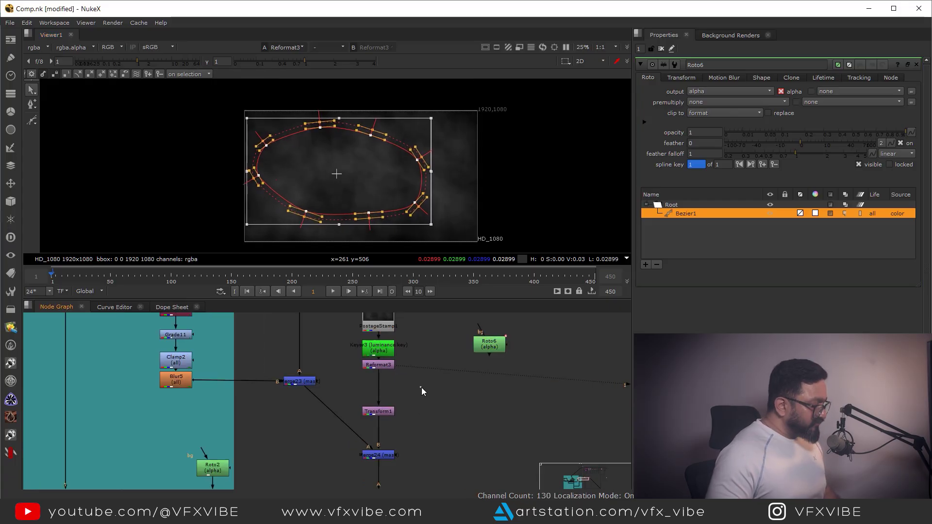
{"action": "key", "text": "m"}
{"action": "left_click_drag", "start_coordinate": [421, 388], "coordinate": [382, 389]}
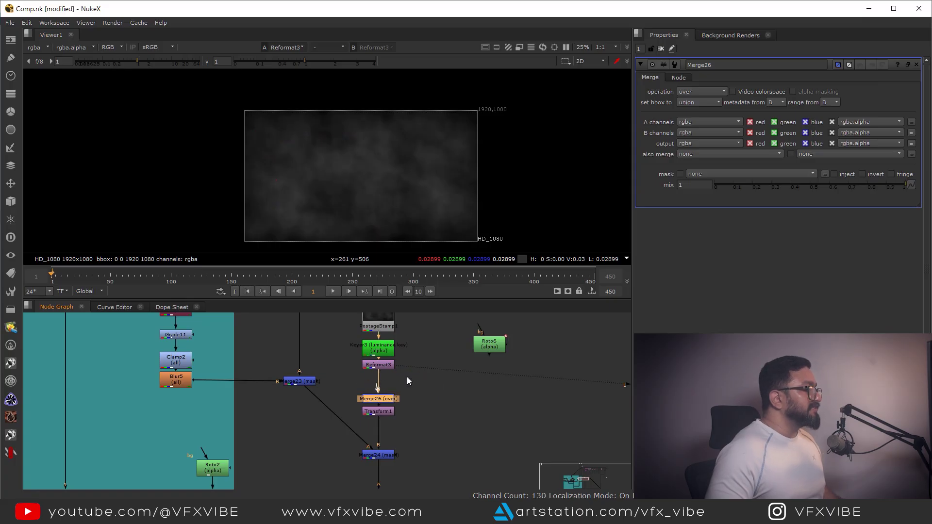
{"action": "left_click_drag", "start_coordinate": [478, 356], "coordinate": [478, 350]}
{"action": "left_click_drag", "start_coordinate": [430, 374], "coordinate": [489, 399], "text": "ctrl"}
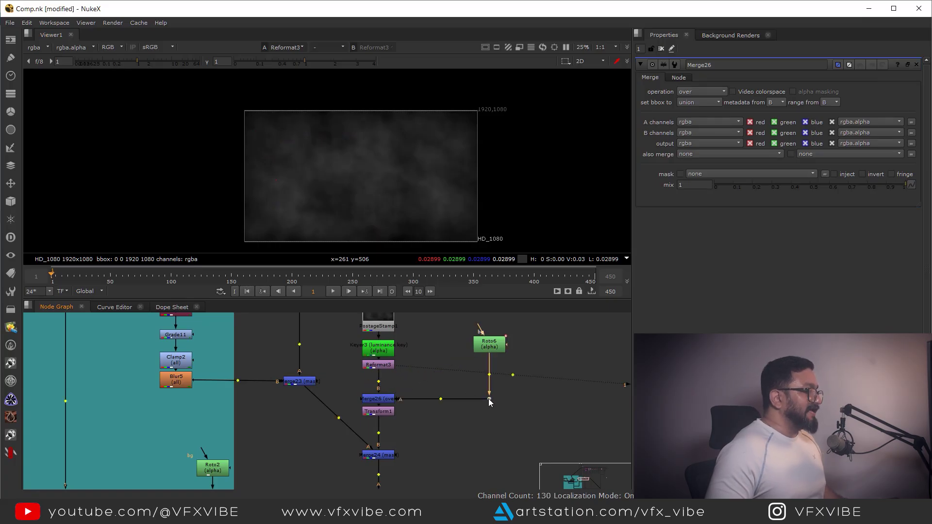
{"action": "left_click", "coordinate": [390, 405]}
{"action": "key", "text": "1"}
{"action": "left_click", "coordinate": [702, 91]}
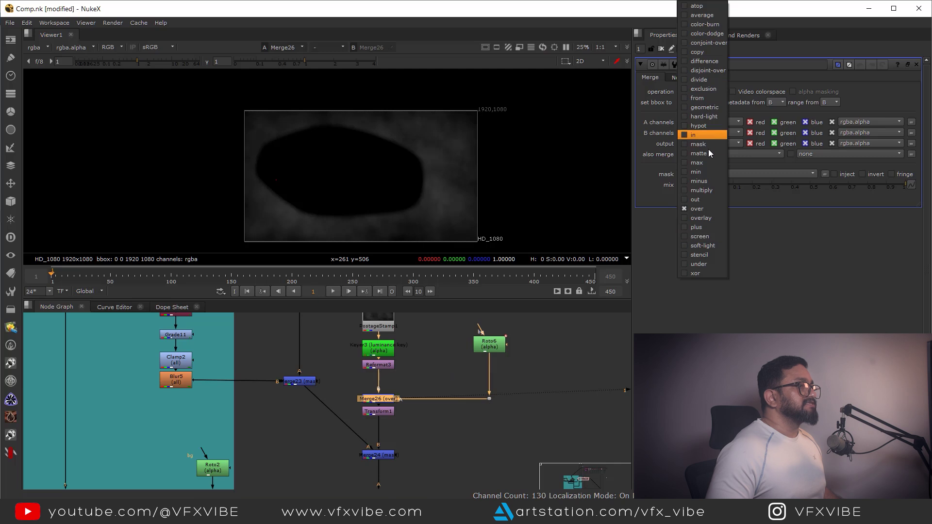
{"action": "left_click", "coordinate": [699, 144]}
Add a Blur after the fog Roto and set its size to 100
{"action": "left_click", "coordinate": [489, 348]}
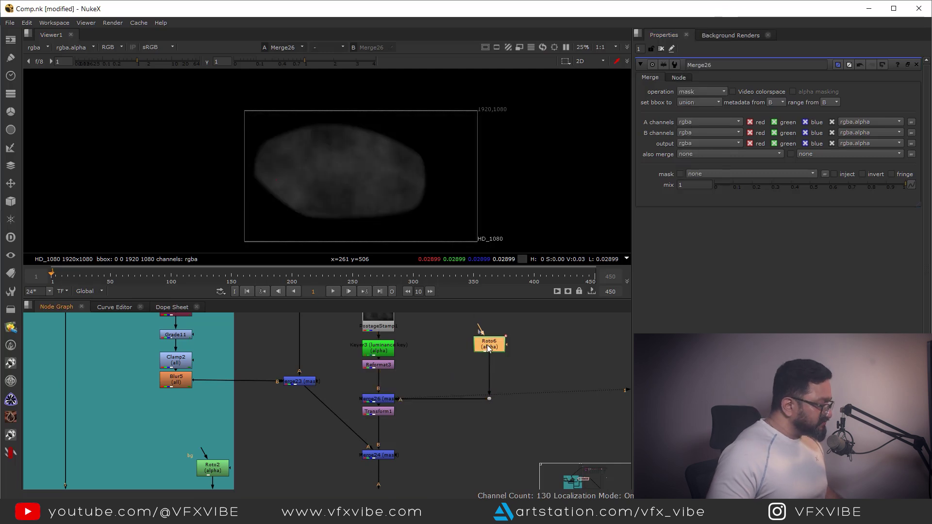
{"action": "key", "text": "b"}
{"action": "left_click_drag", "start_coordinate": [698, 101], "coordinate": [670, 103]}
{"action": "type", "text": "100"}
{"action": "key", "text": "Return"}
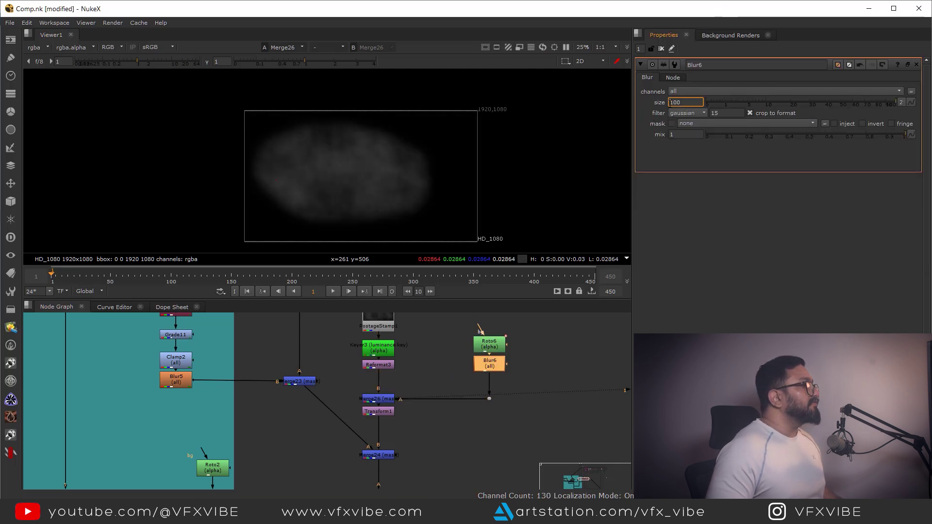
Stretch the right side of the fog Roto's Bezier outward toward the frame edge
{"action": "scroll", "coordinate": [451, 367], "scroll_direction": "up", "scroll_amount": 1}
{"action": "double_click", "coordinate": [494, 339]}
{"action": "left_click_drag", "start_coordinate": [485, 109], "coordinate": [383, 235]}
{"action": "left_click_drag", "start_coordinate": [413, 199], "coordinate": [446, 182]}
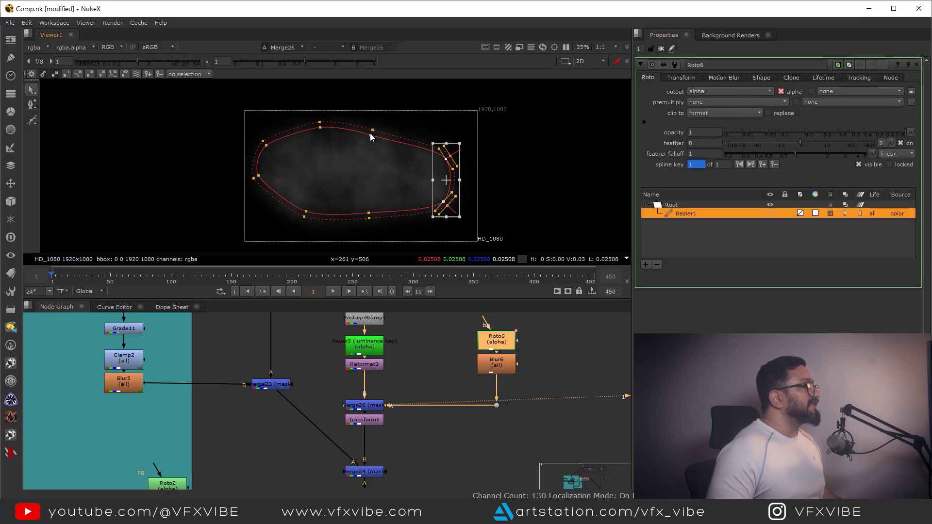
{"action": "left_click", "coordinate": [370, 134]}
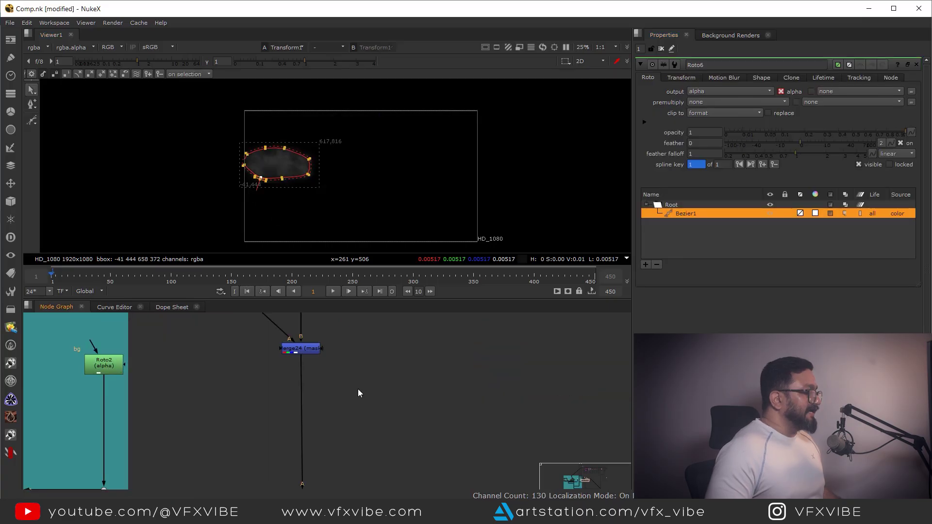
Show the final composite and move the fog Transform to translate x -411, y 123 over the distant trees
{"action": "scroll", "coordinate": [357, 389], "scroll_direction": "down", "scroll_amount": 7}
{"action": "scroll", "coordinate": [423, 427], "scroll_direction": "down", "scroll_amount": 4}
{"action": "middle_click_drag", "start_coordinate": [444, 435], "coordinate": [384, 388]}
{"action": "left_click_drag", "start_coordinate": [418, 368], "coordinate": [464, 453]}
{"action": "key", "text": "1"}
{"action": "scroll", "coordinate": [382, 191], "scroll_direction": "up", "scroll_amount": 5}
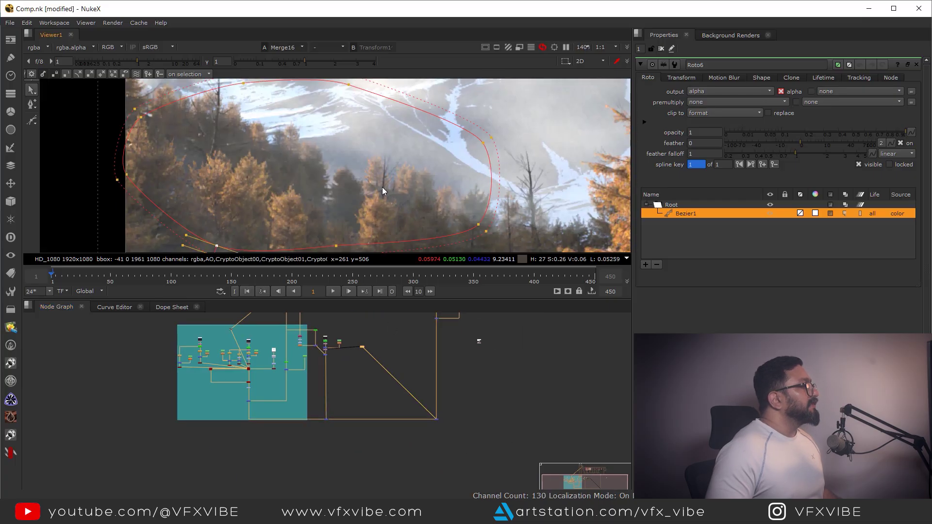
{"action": "scroll", "coordinate": [366, 377], "scroll_direction": "up", "scroll_amount": 6}
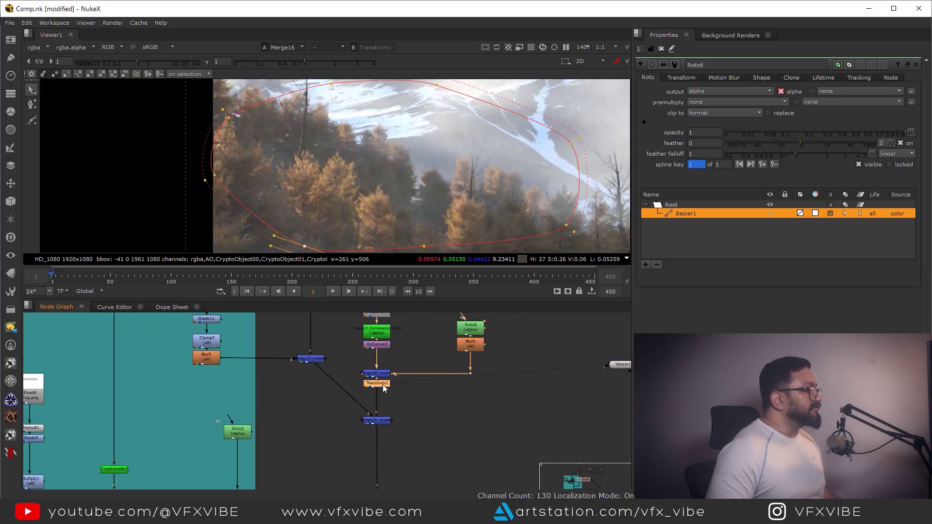
{"action": "double_click", "coordinate": [382, 384]}
{"action": "left_click_drag", "start_coordinate": [303, 185], "coordinate": [288, 177]}
{"action": "middle_click_drag", "start_coordinate": [378, 406], "coordinate": [390, 388]}
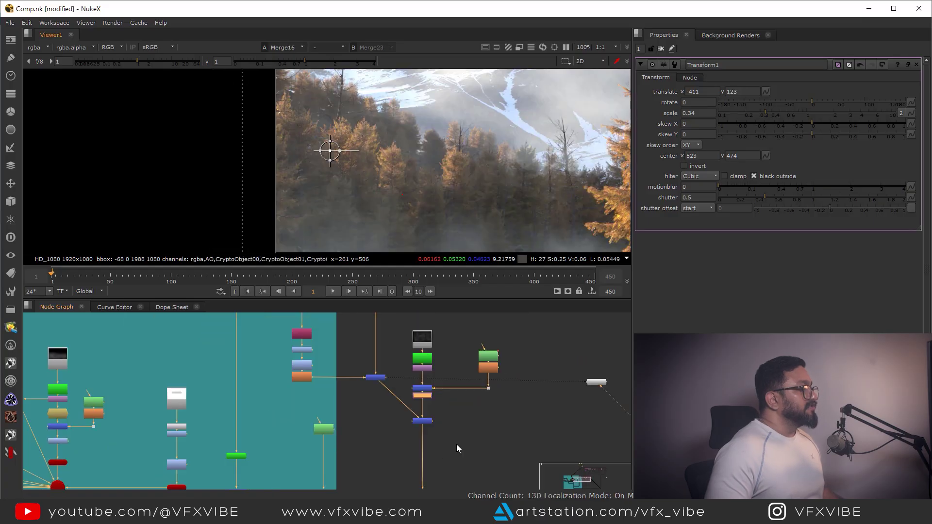
Check the new fog on the tree line, and add a Dot on the connection from the masked depth Merge to the fog Merge
{"action": "scroll", "coordinate": [410, 432], "scroll_direction": "down", "scroll_amount": 5}
{"action": "left_click_drag", "start_coordinate": [402, 426], "coordinate": [339, 461]}
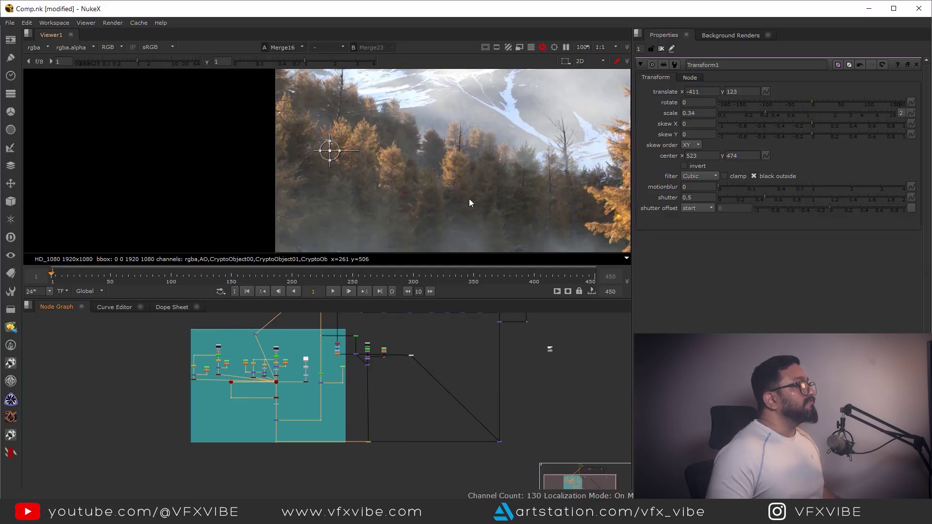
{"action": "scroll", "coordinate": [424, 182], "scroll_direction": "up", "scroll_amount": 2}
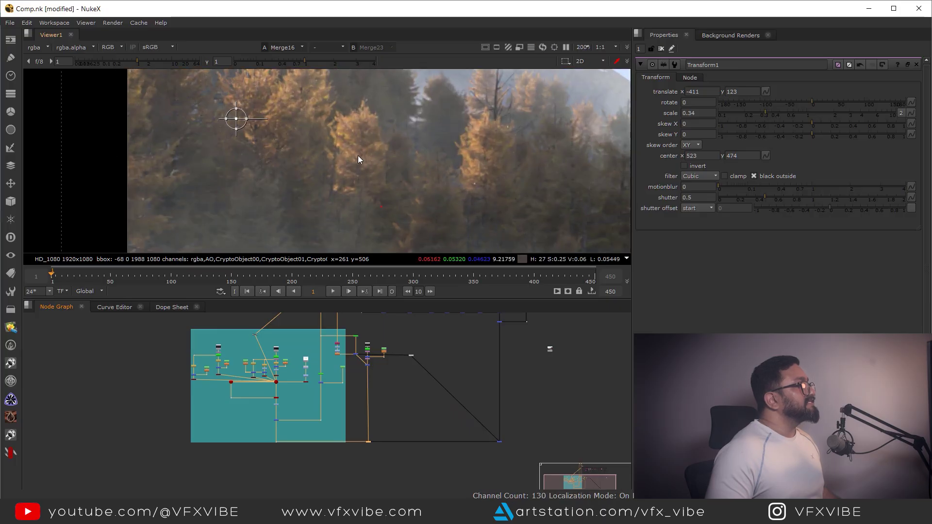
{"action": "scroll", "coordinate": [363, 144], "scroll_direction": "down", "scroll_amount": 2}
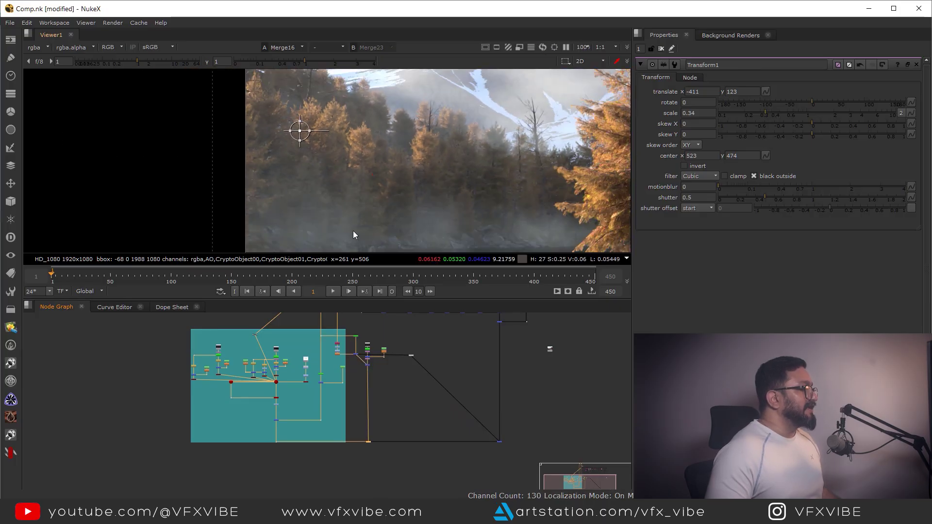
{"action": "scroll", "coordinate": [370, 359], "scroll_direction": "up", "scroll_amount": 5}
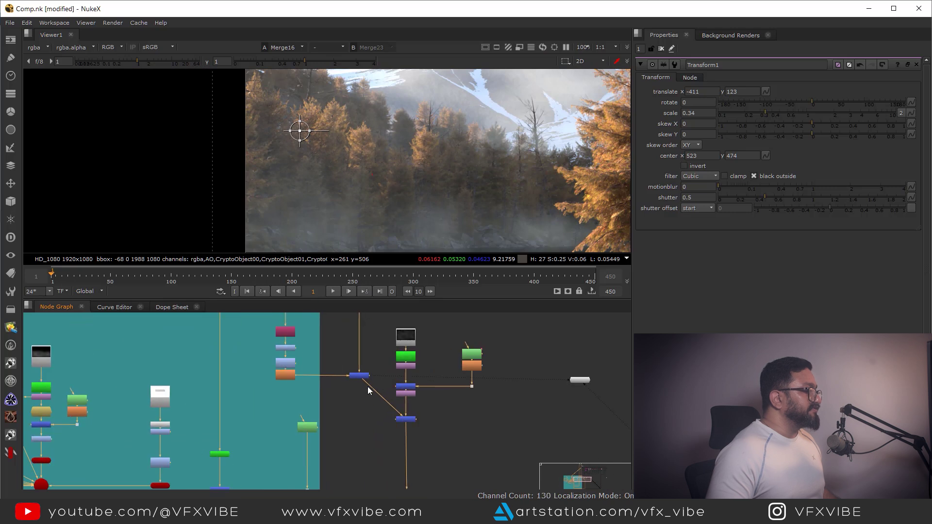
{"action": "left_click_drag", "start_coordinate": [383, 398], "coordinate": [358, 430], "text": "ctrl"}
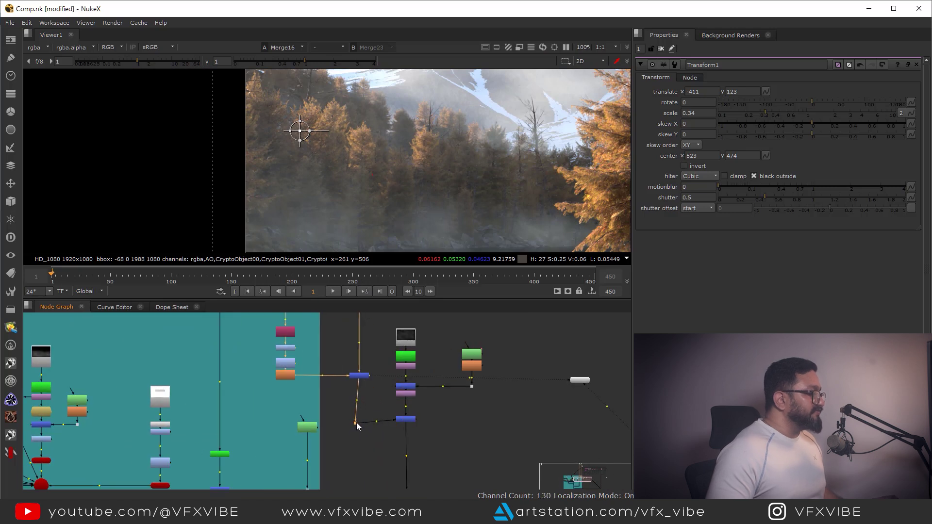
Examine the final composite in the enlarged viewer, checking how the fog sits over the trees and lake
{"action": "scroll", "coordinate": [396, 423], "scroll_direction": "down", "scroll_amount": 9}
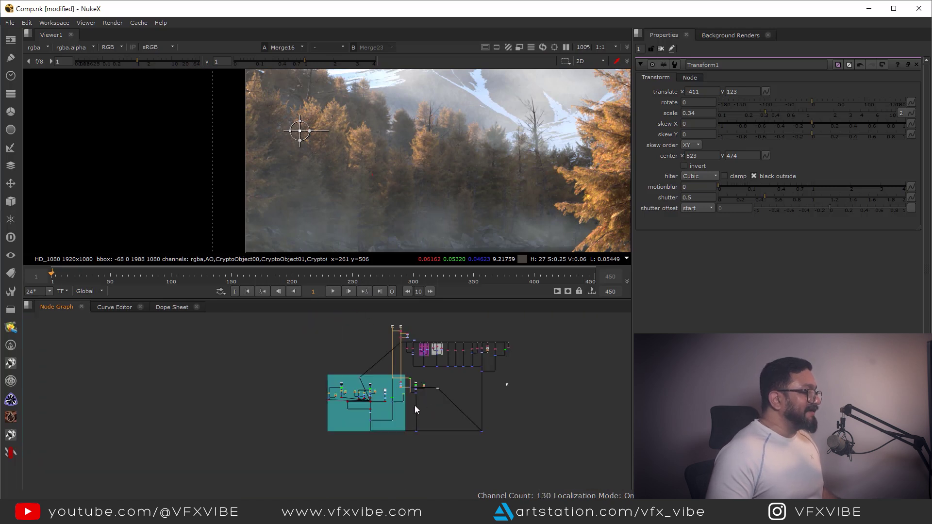
{"action": "scroll", "coordinate": [415, 406], "scroll_direction": "up", "scroll_amount": 3}
{"action": "middle_click_drag", "start_coordinate": [468, 437], "coordinate": [373, 416]}
{"action": "left_click_drag", "start_coordinate": [486, 407], "coordinate": [429, 462]}
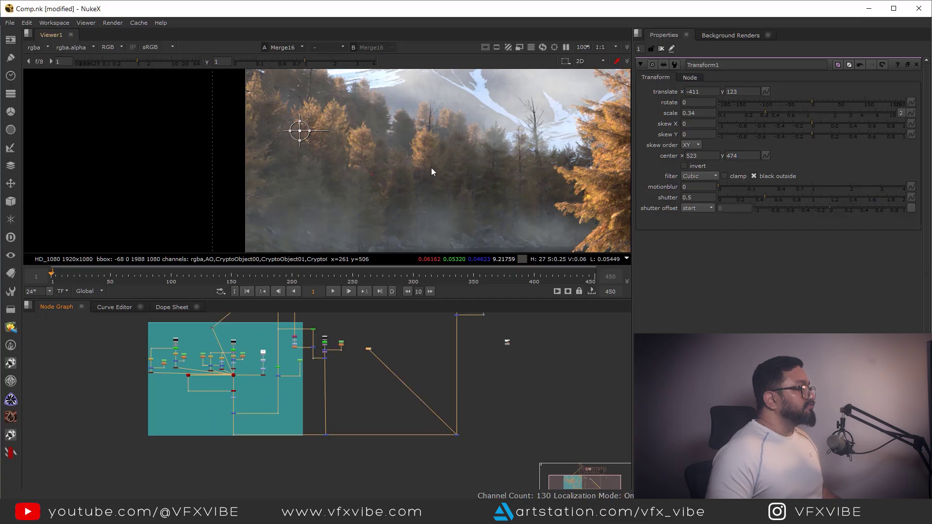
{"action": "key", "text": "space"}
{"action": "scroll", "coordinate": [376, 238], "scroll_direction": "down", "scroll_amount": 3}
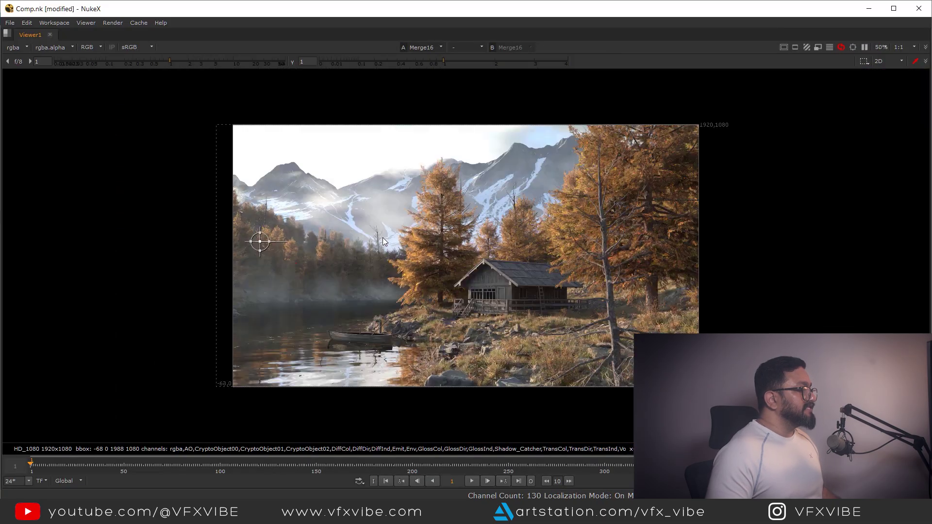
{"action": "key", "text": "space"}
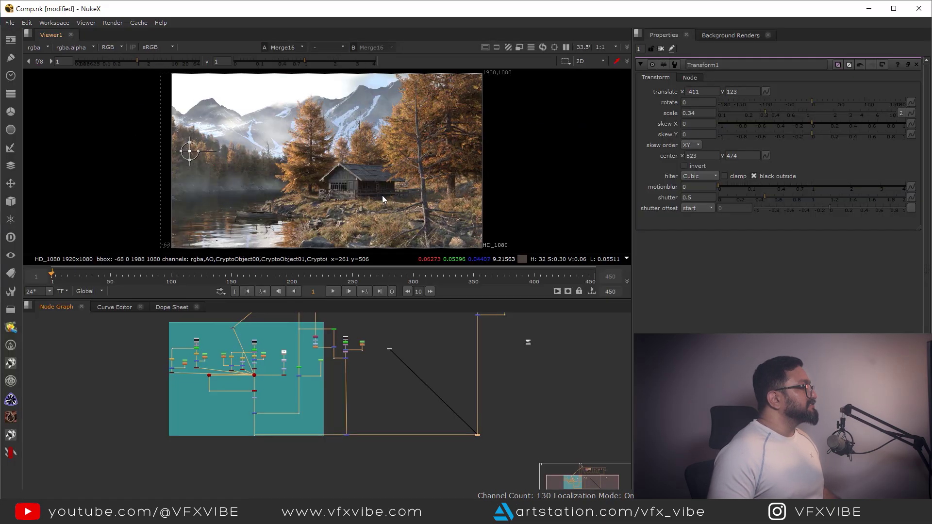
{"action": "key", "text": "space"}
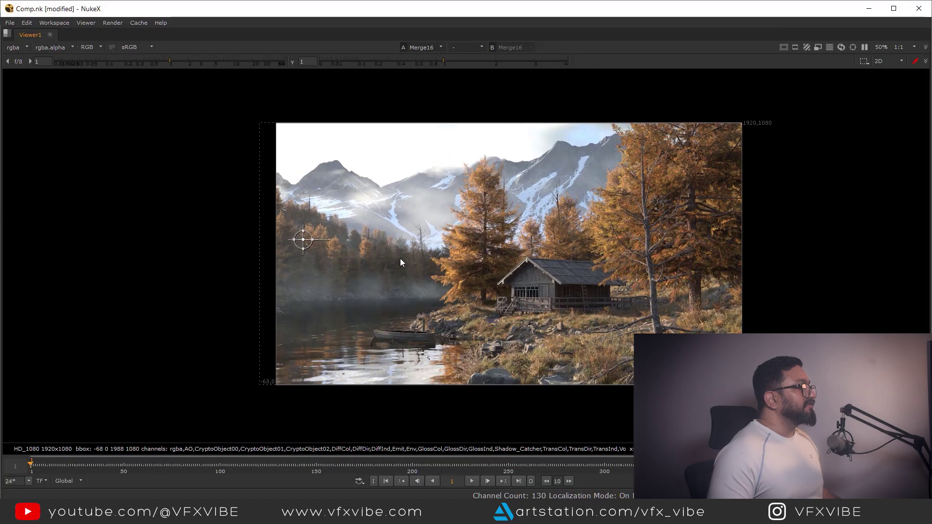
{"action": "scroll", "coordinate": [400, 258], "scroll_direction": "up", "scroll_amount": 3}
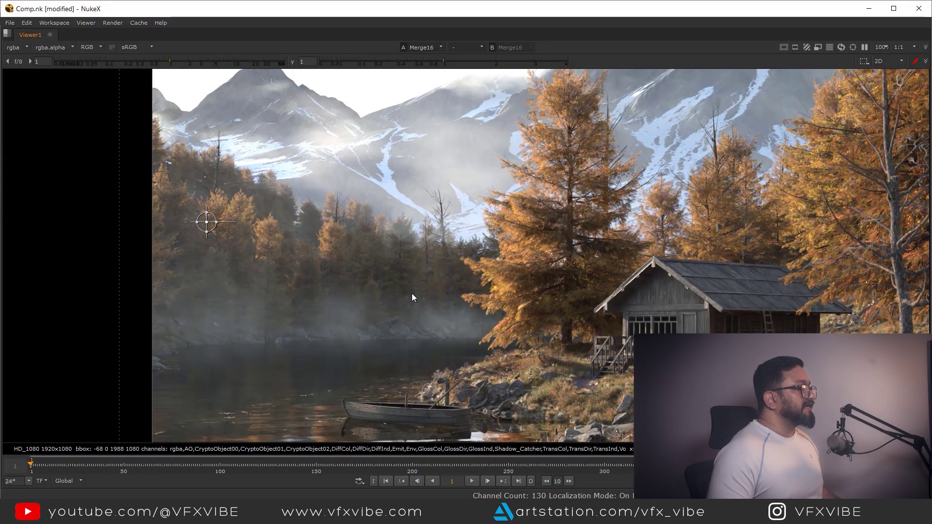
{"action": "scroll", "coordinate": [409, 291], "scroll_direction": "down", "scroll_amount": 3}
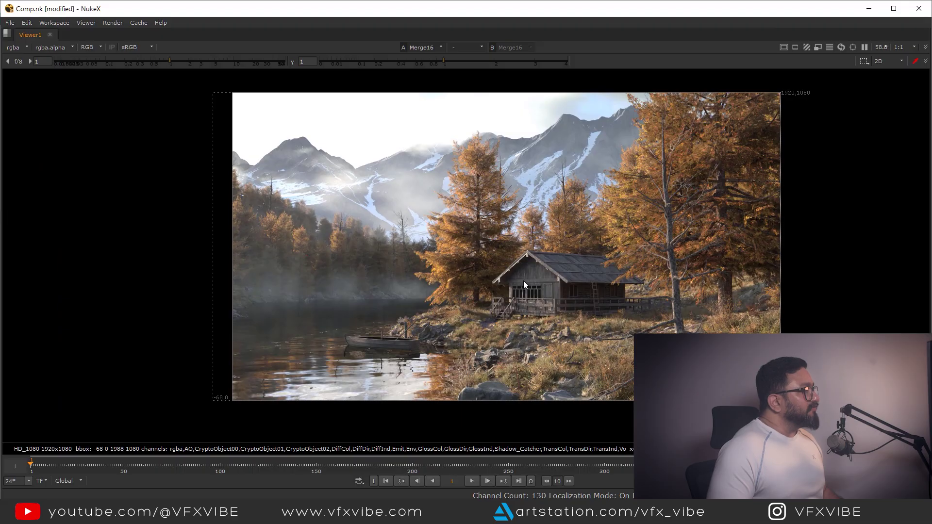
{"action": "scroll", "coordinate": [523, 281], "scroll_direction": "up", "scroll_amount": 1}
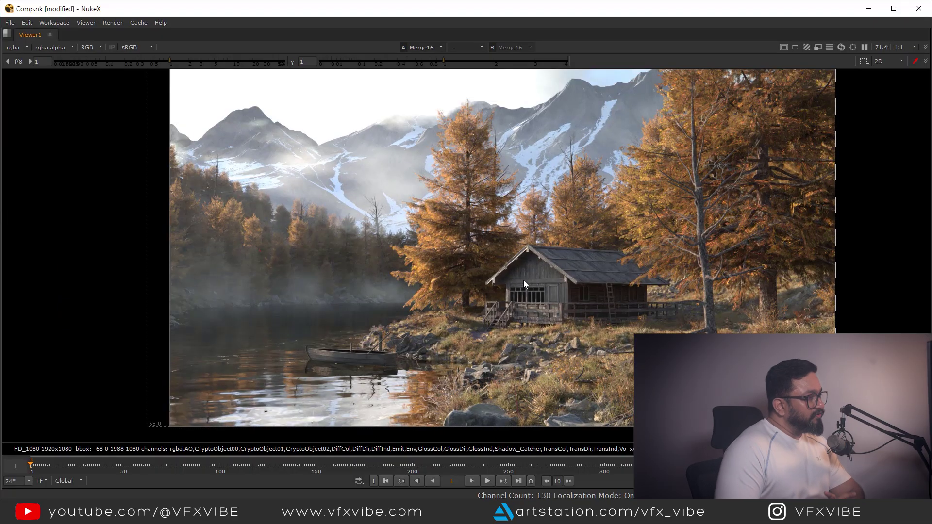